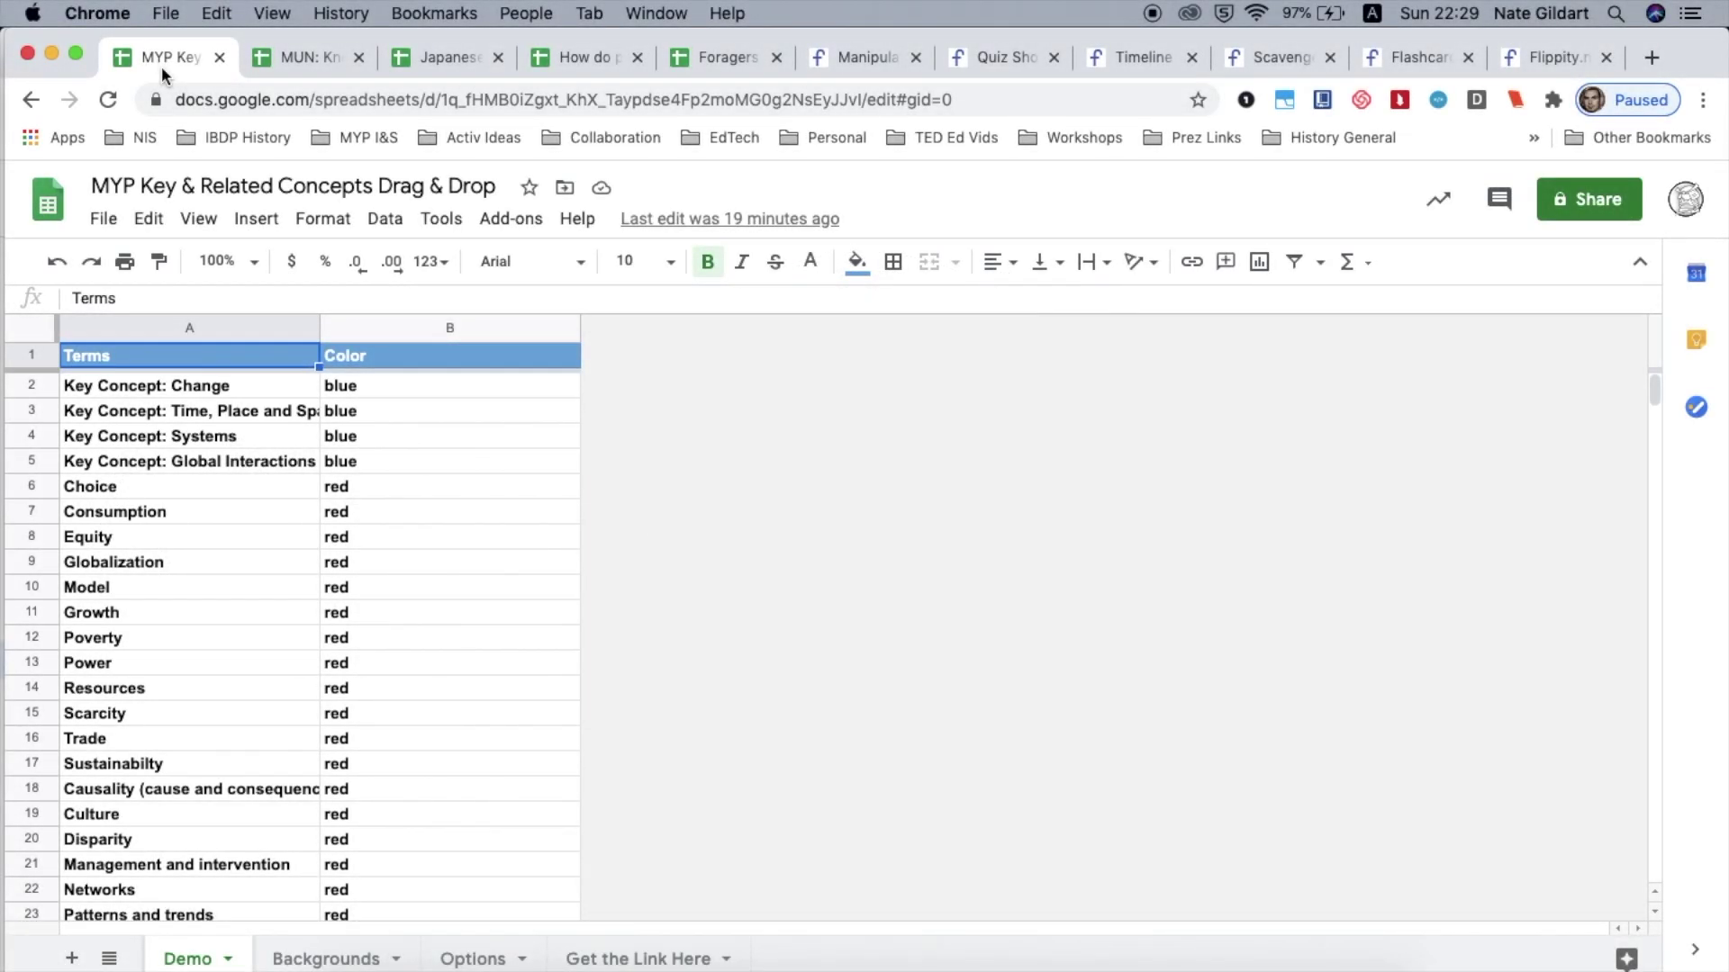
- Browse the MUN, Japanese Expansionism, wielding-control and Foragers example spreadsheets, then the Manipulatives activity
{"action": "left_click", "coordinate": [306, 58]}
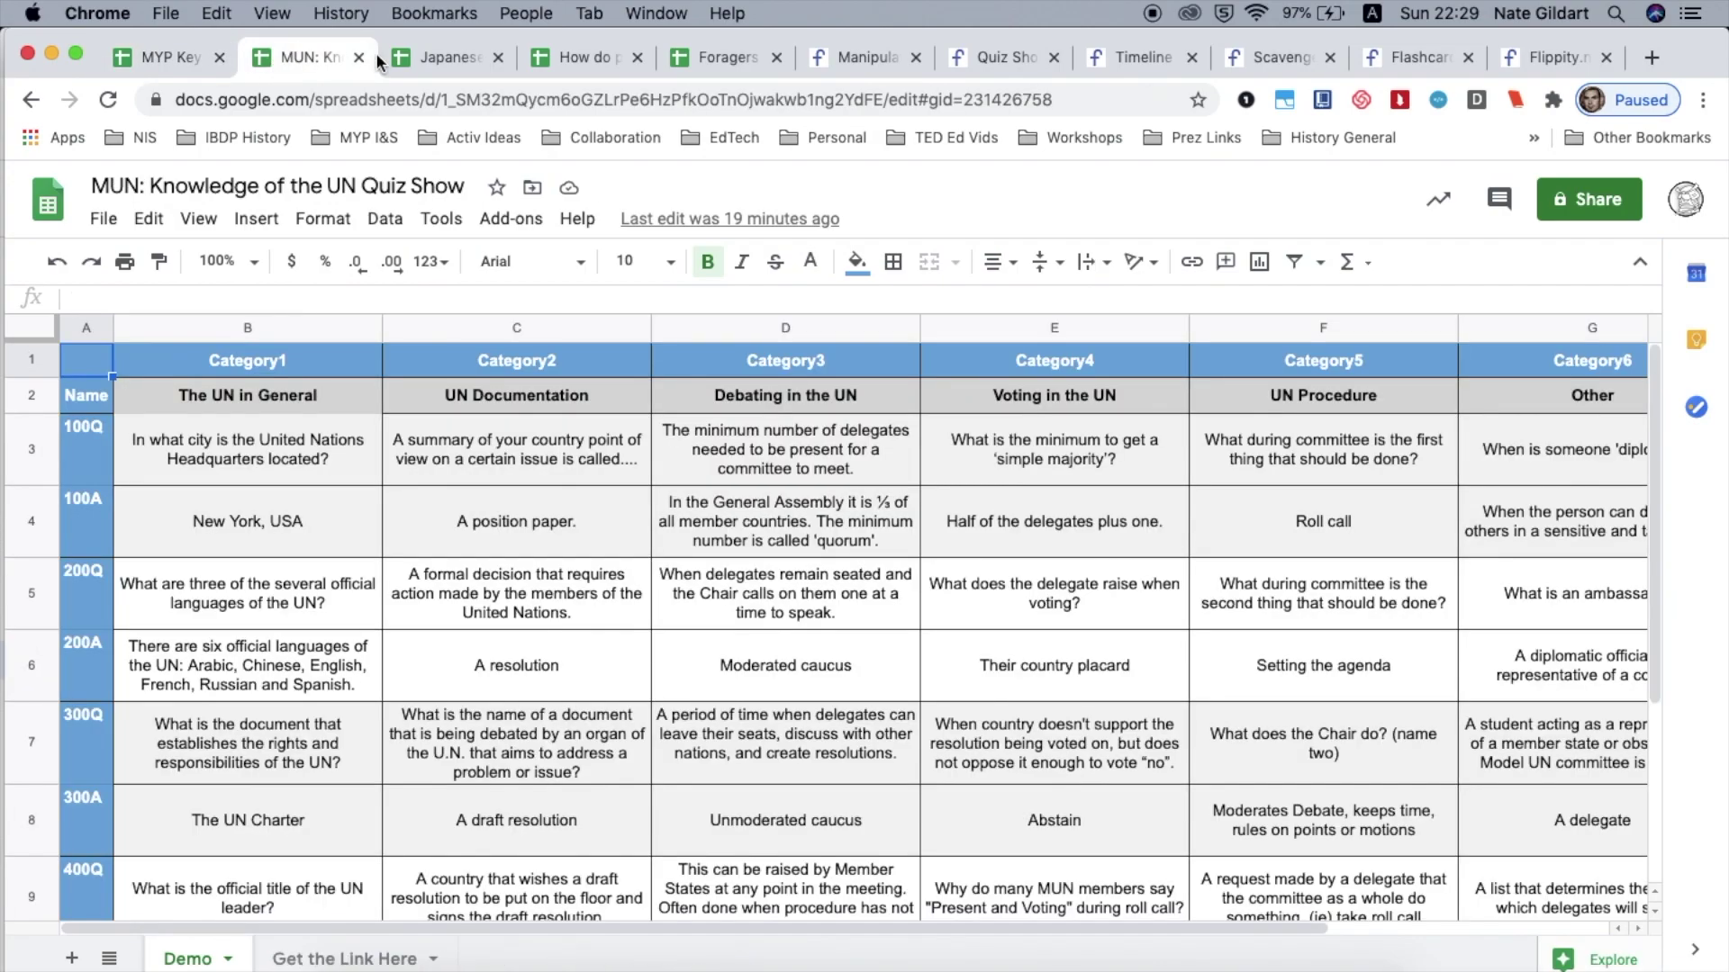
{"action": "left_click", "coordinate": [430, 58]}
{"action": "left_click", "coordinate": [559, 57]}
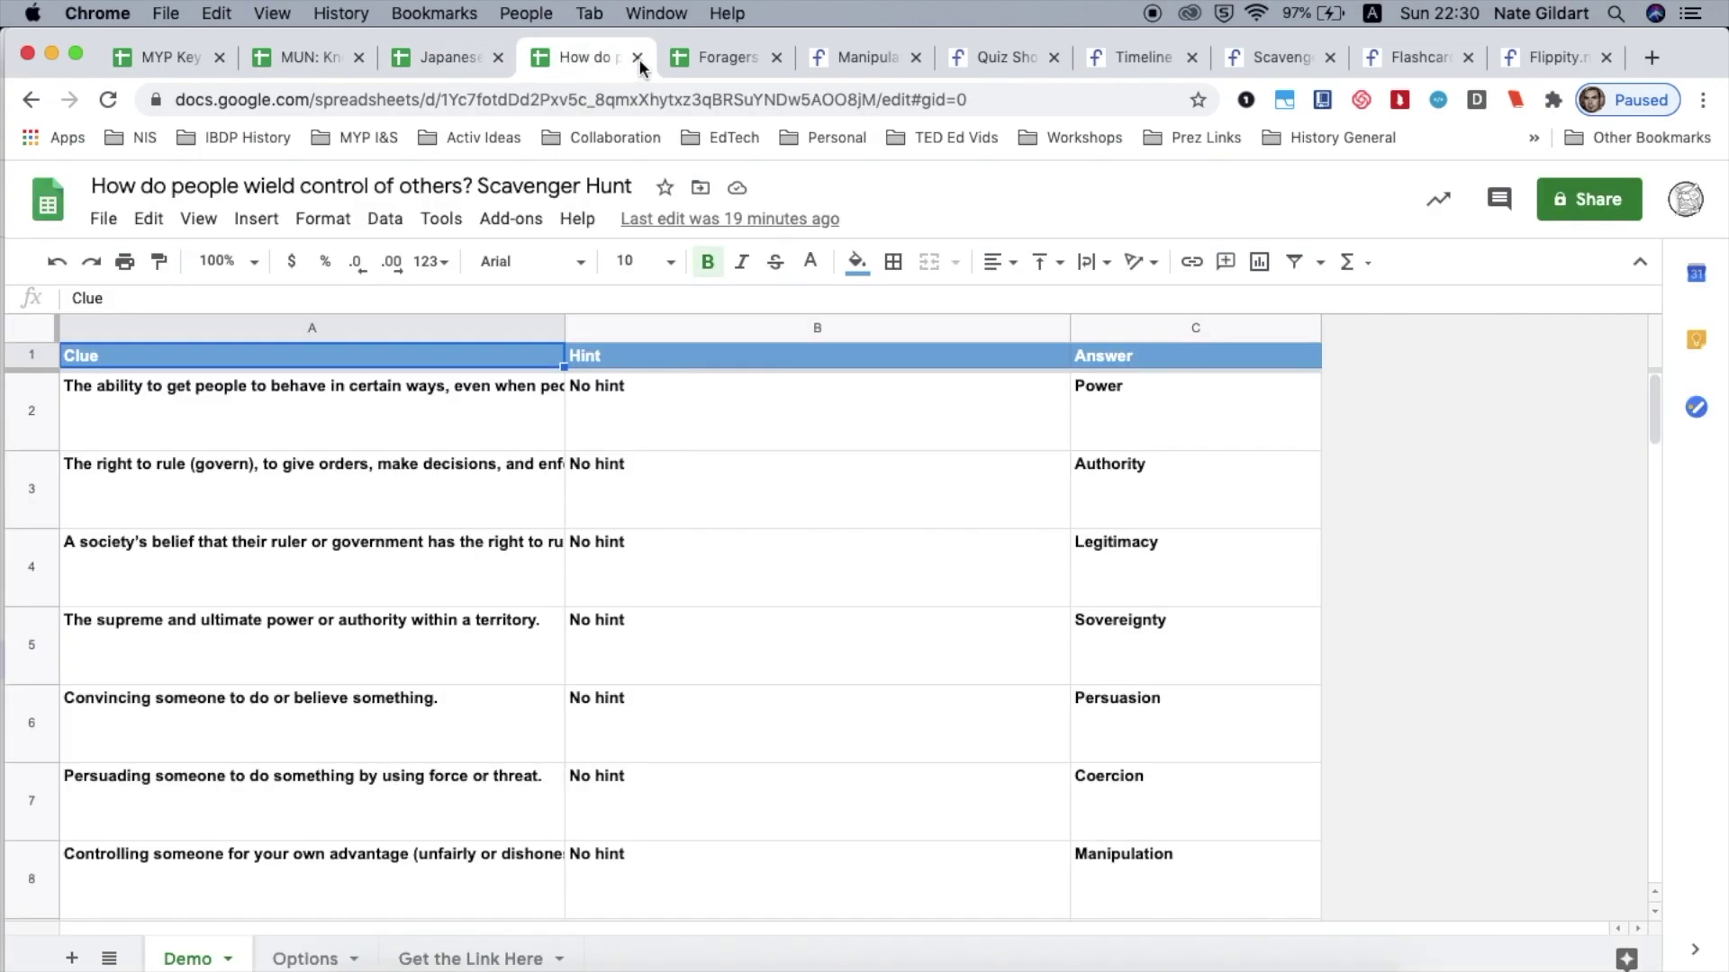
{"action": "left_click", "coordinate": [695, 56]}
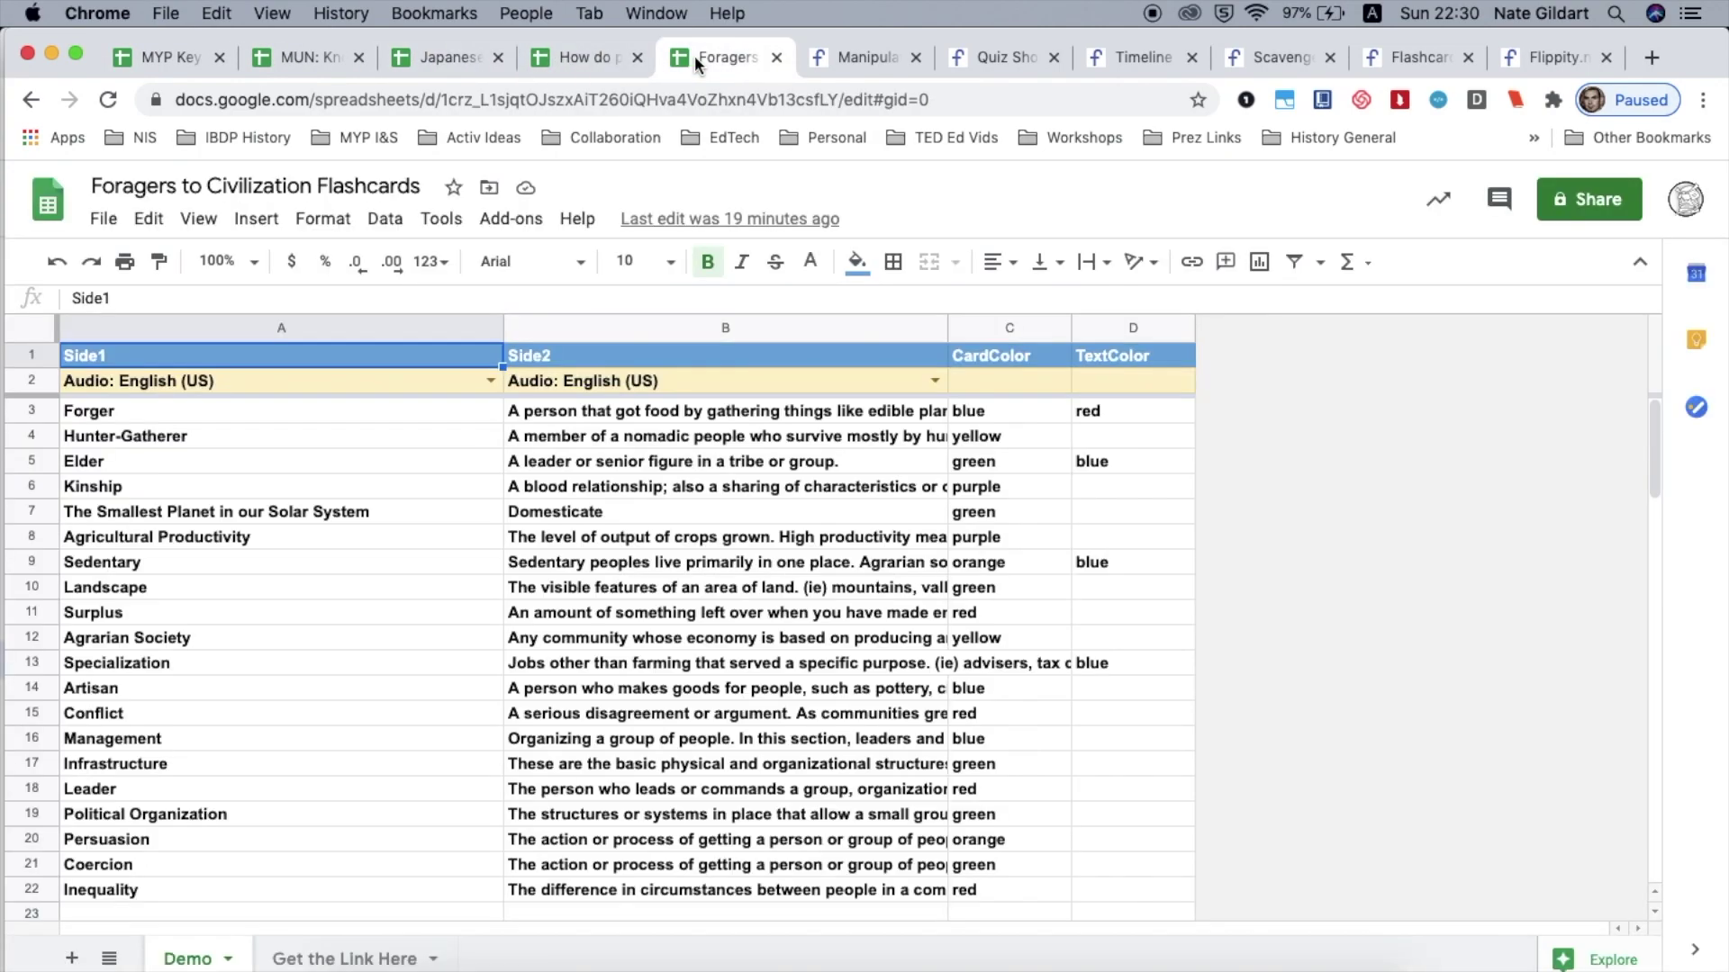
{"action": "left_click", "coordinate": [857, 56]}
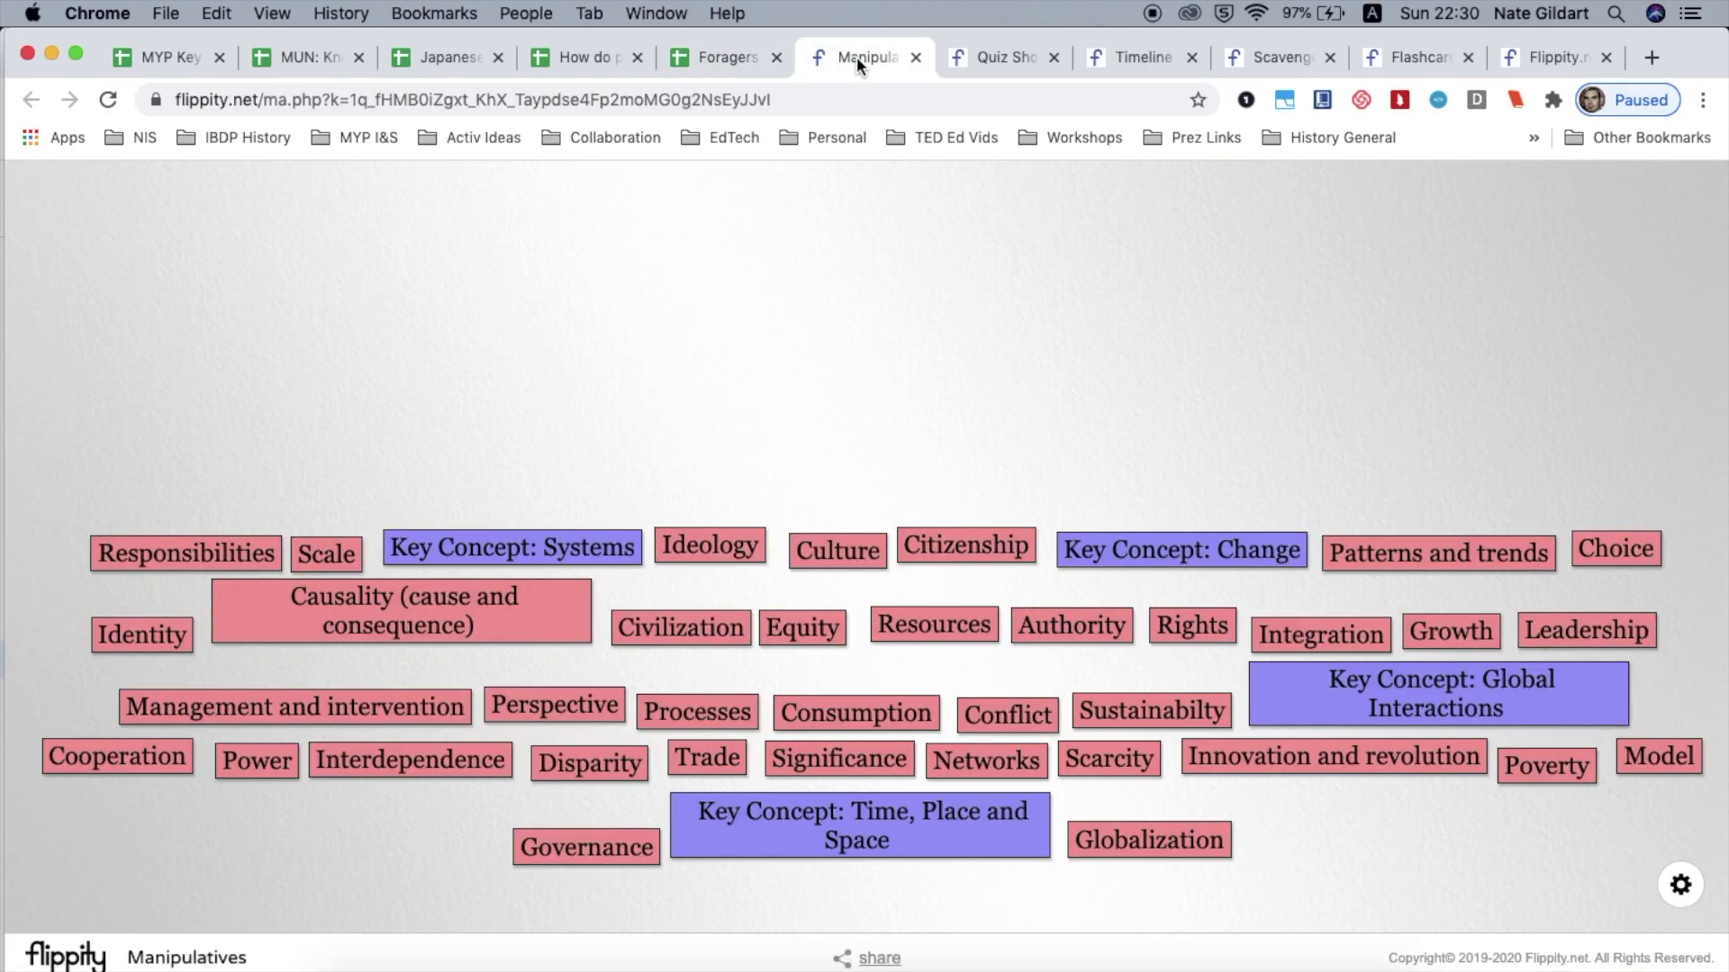
- Preview the published Quiz Show, Timeline, Scavenger Hunt and Flashcards activities
{"action": "left_click", "coordinate": [994, 54]}
{"action": "left_click", "coordinate": [1115, 54]}
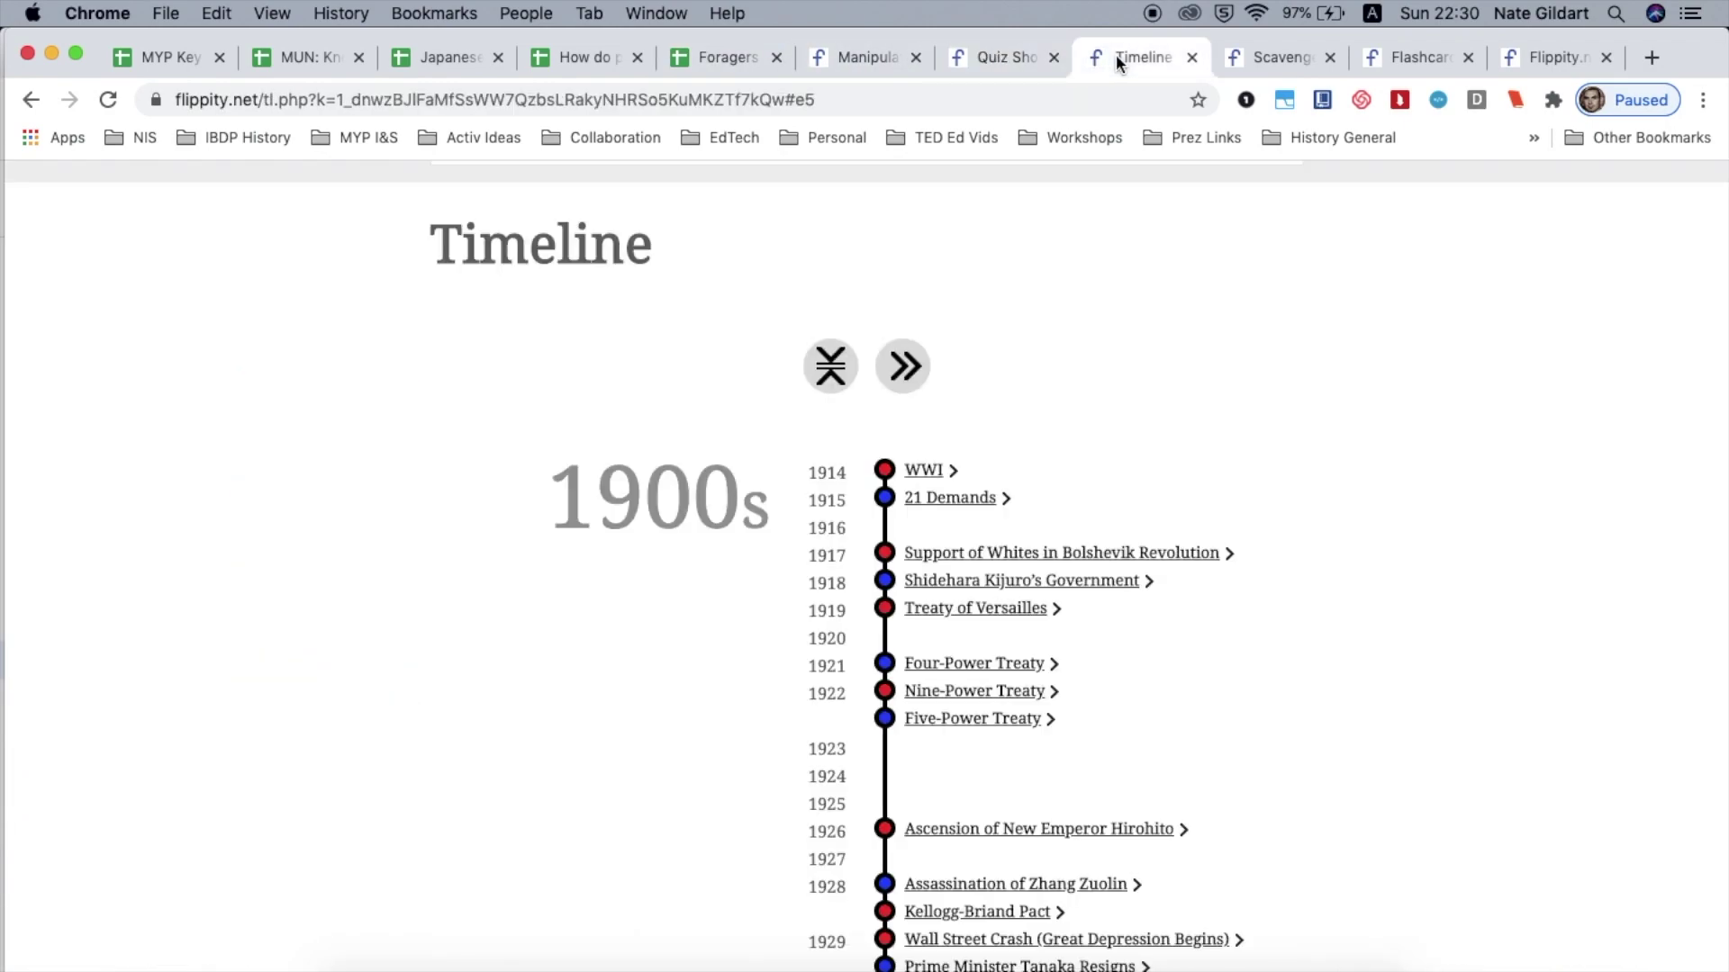
{"action": "left_click", "coordinate": [1251, 57]}
{"action": "left_click", "coordinate": [1408, 55]}
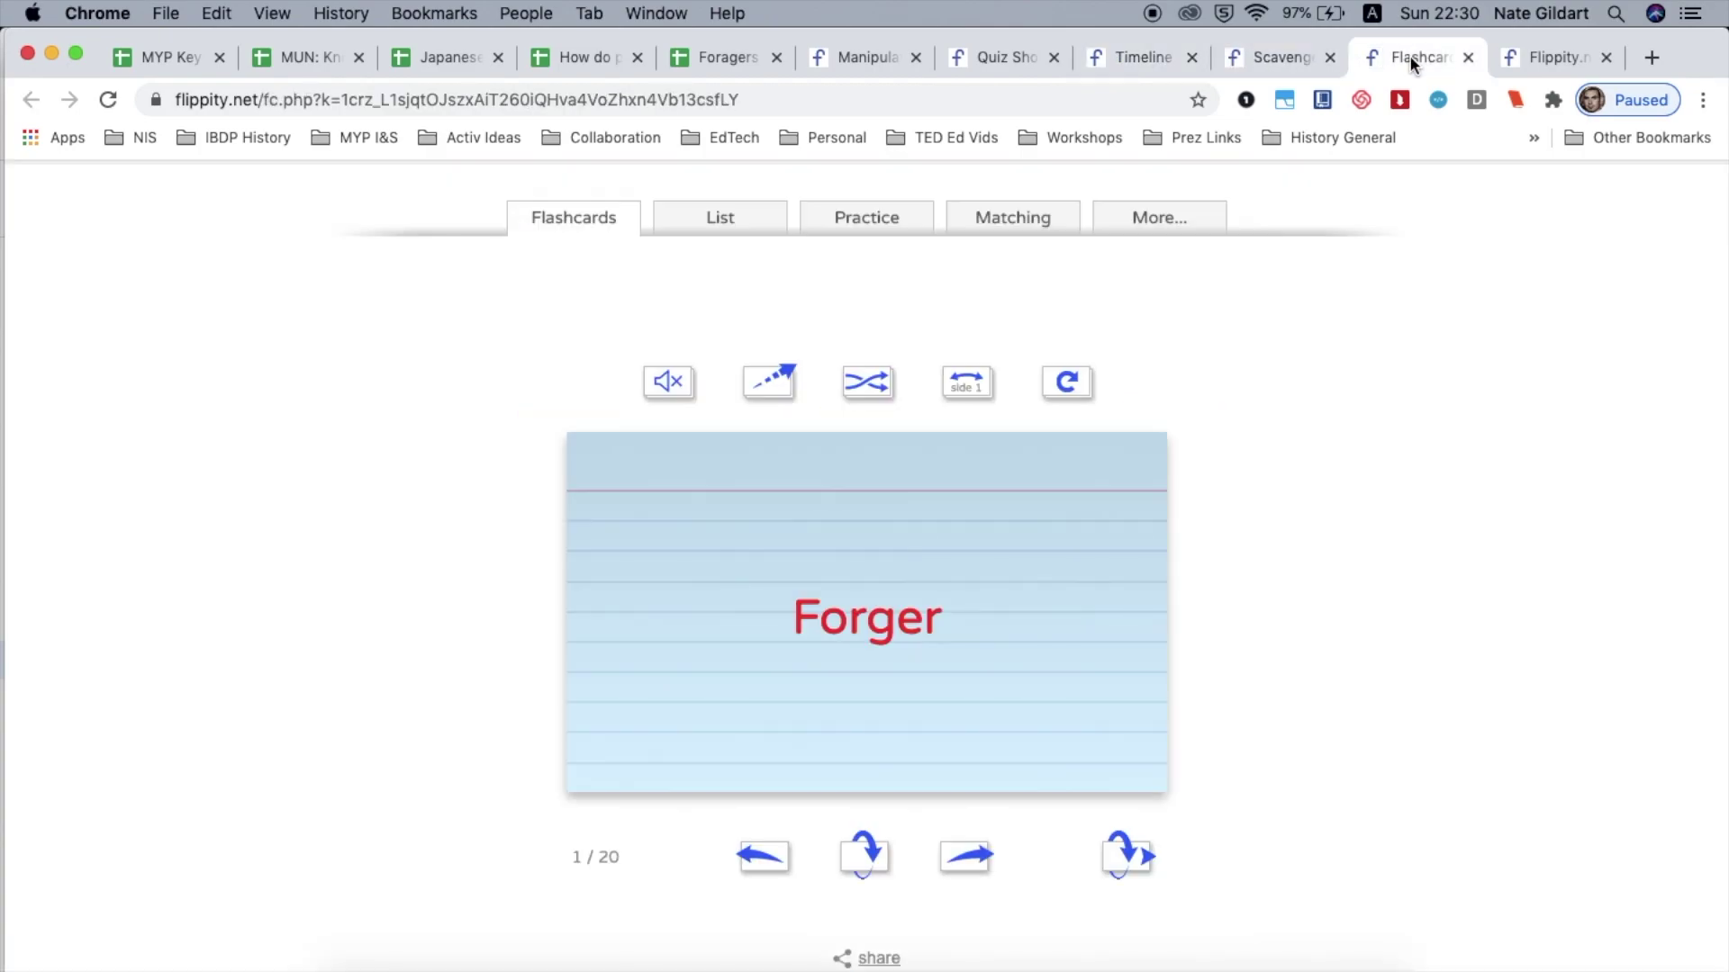
- Browse the featured activity cards on the Flippity home page
{"action": "left_click", "coordinate": [1523, 52]}
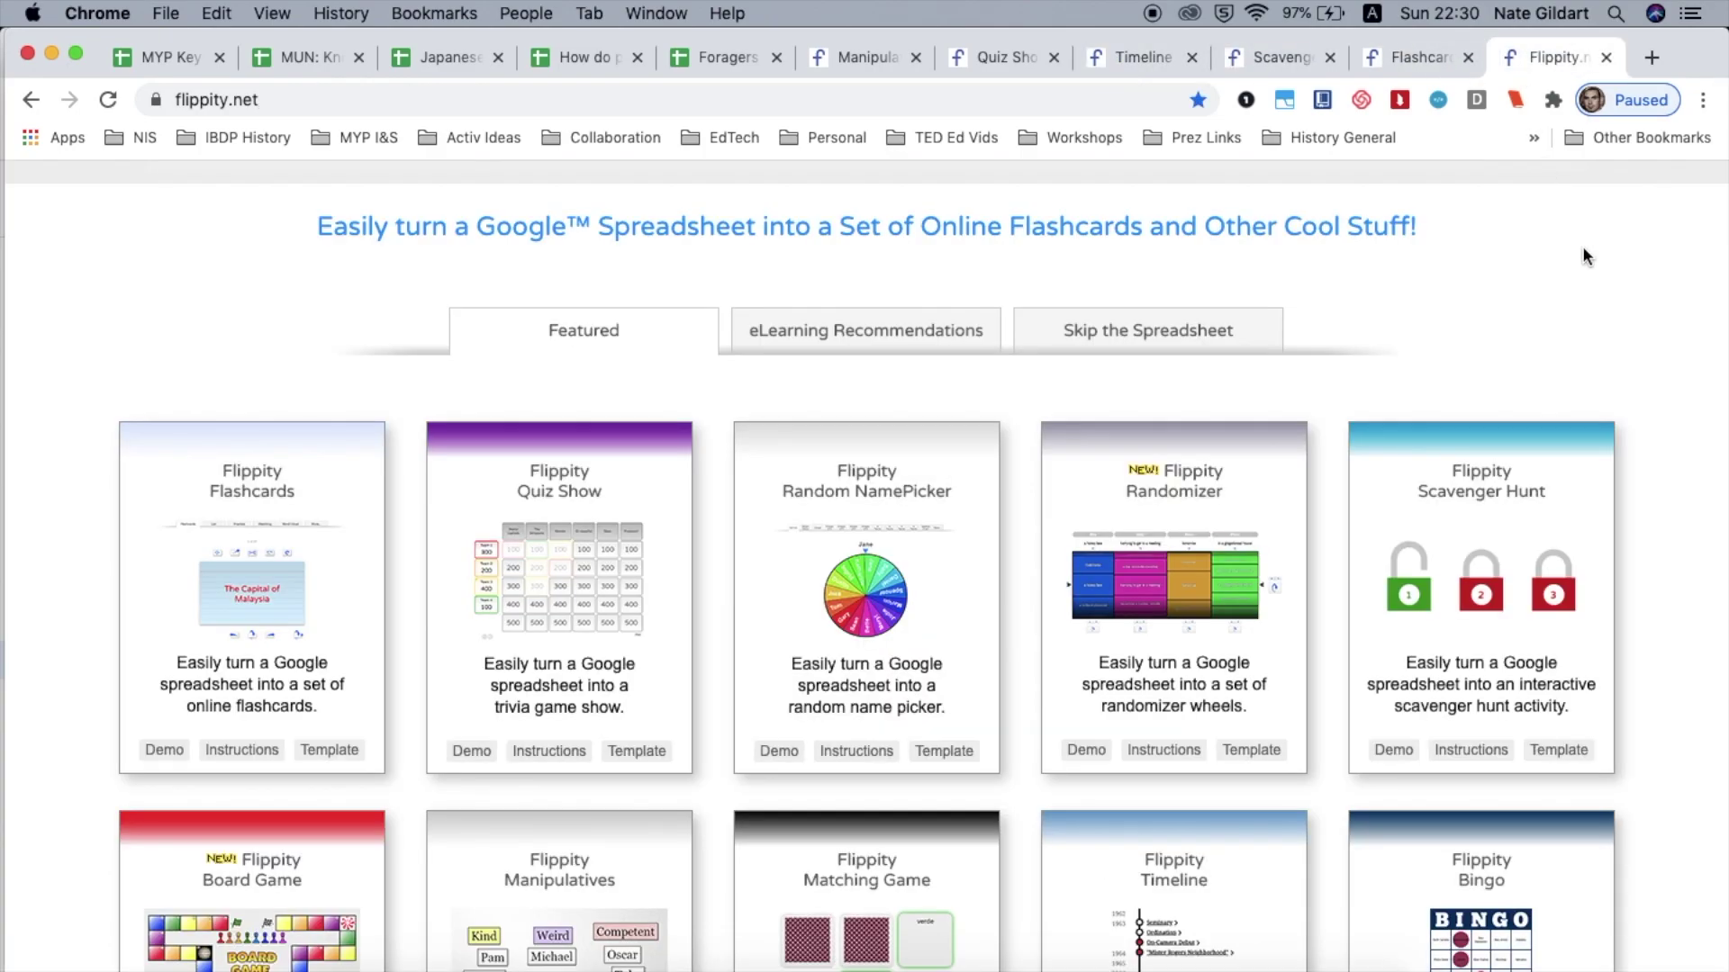
{"action": "scroll", "coordinate": [1582, 250], "scroll_direction": "down", "scroll_amount": 10}
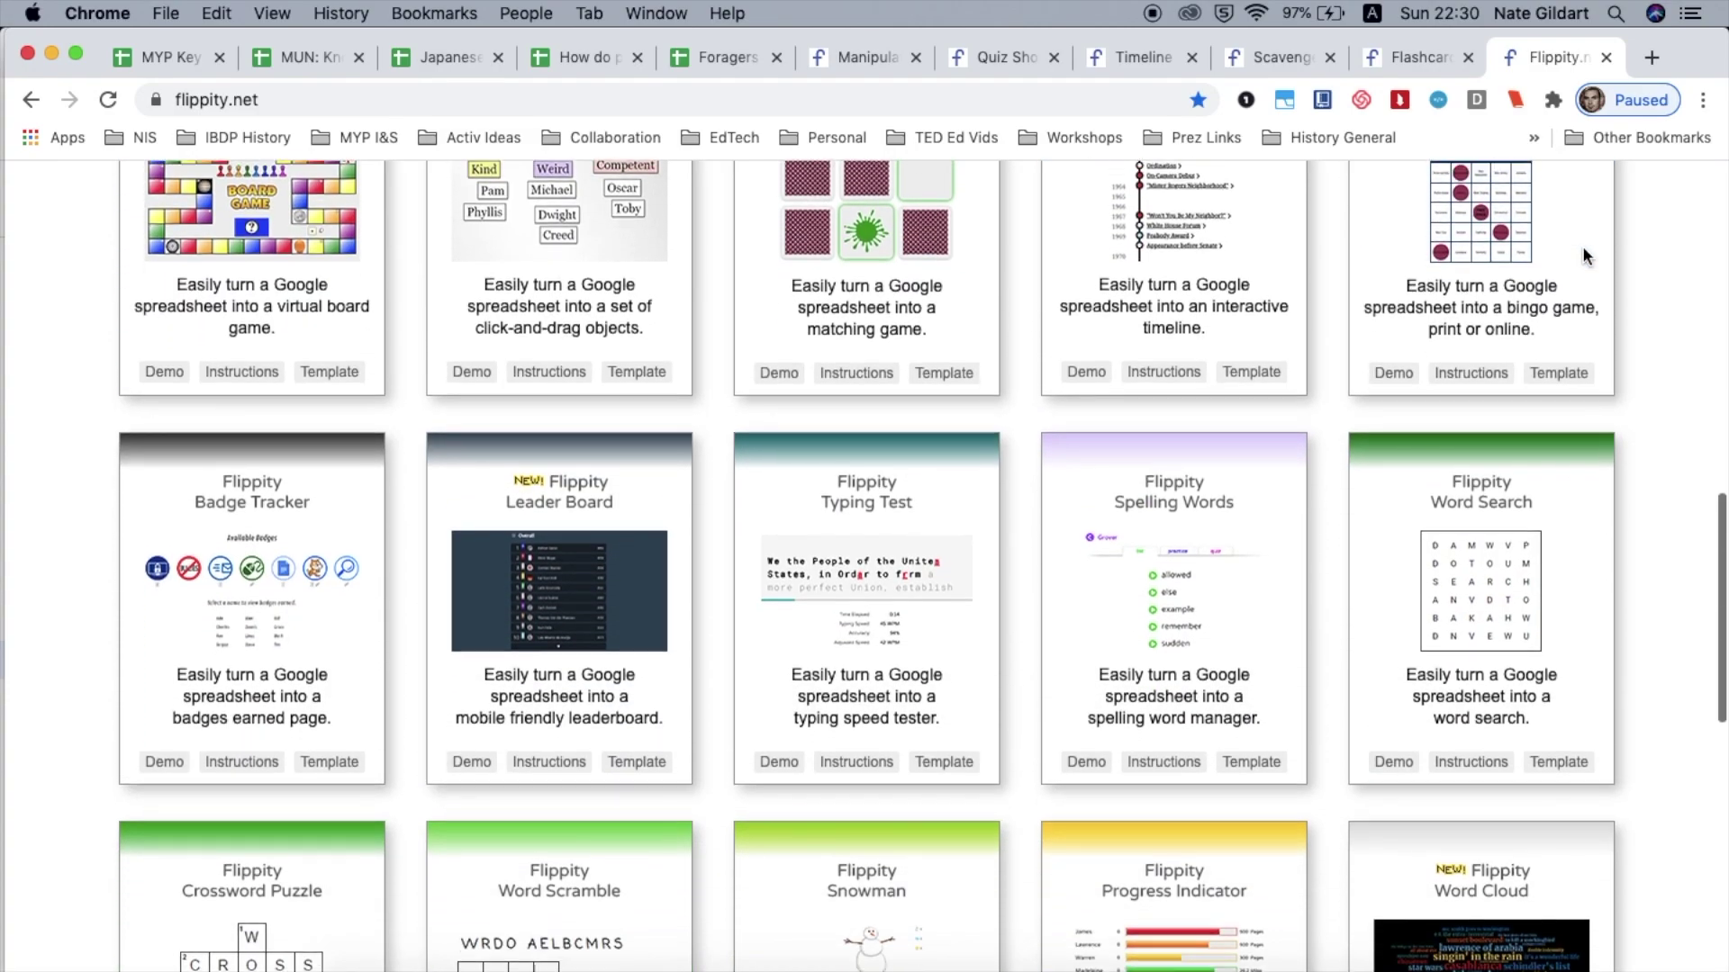
{"action": "scroll", "coordinate": [1581, 246], "scroll_direction": "down", "scroll_amount": 7}
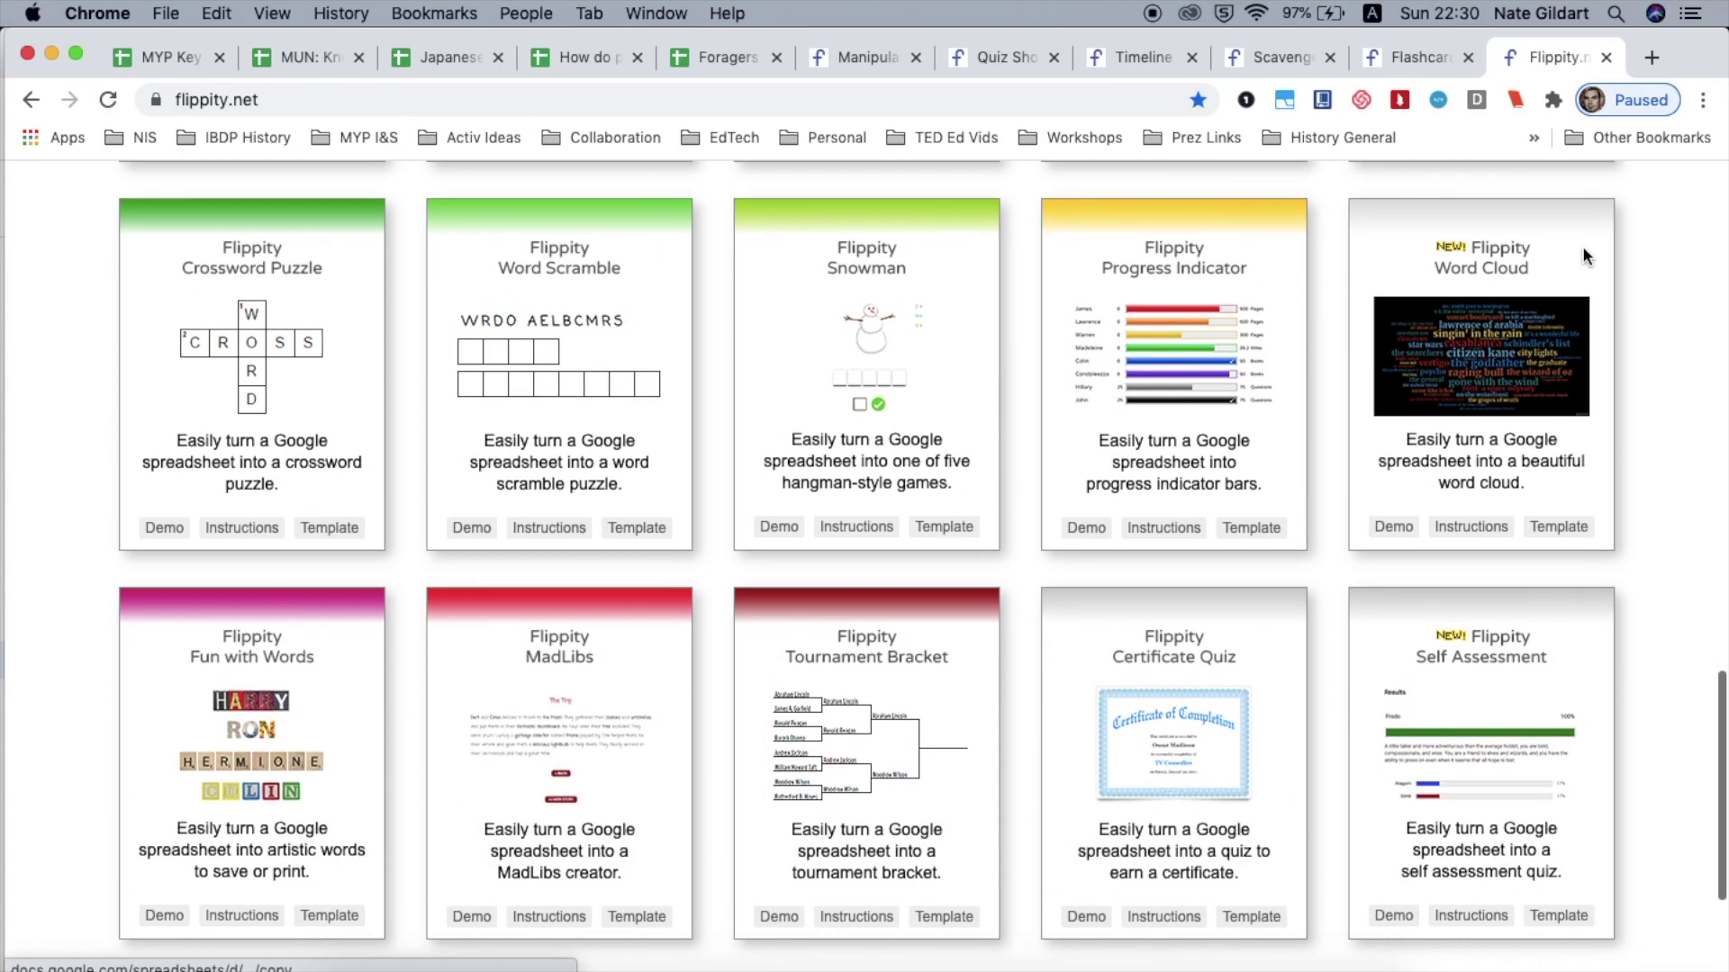
{"action": "scroll", "coordinate": [1583, 251], "scroll_direction": "up", "scroll_amount": 11}
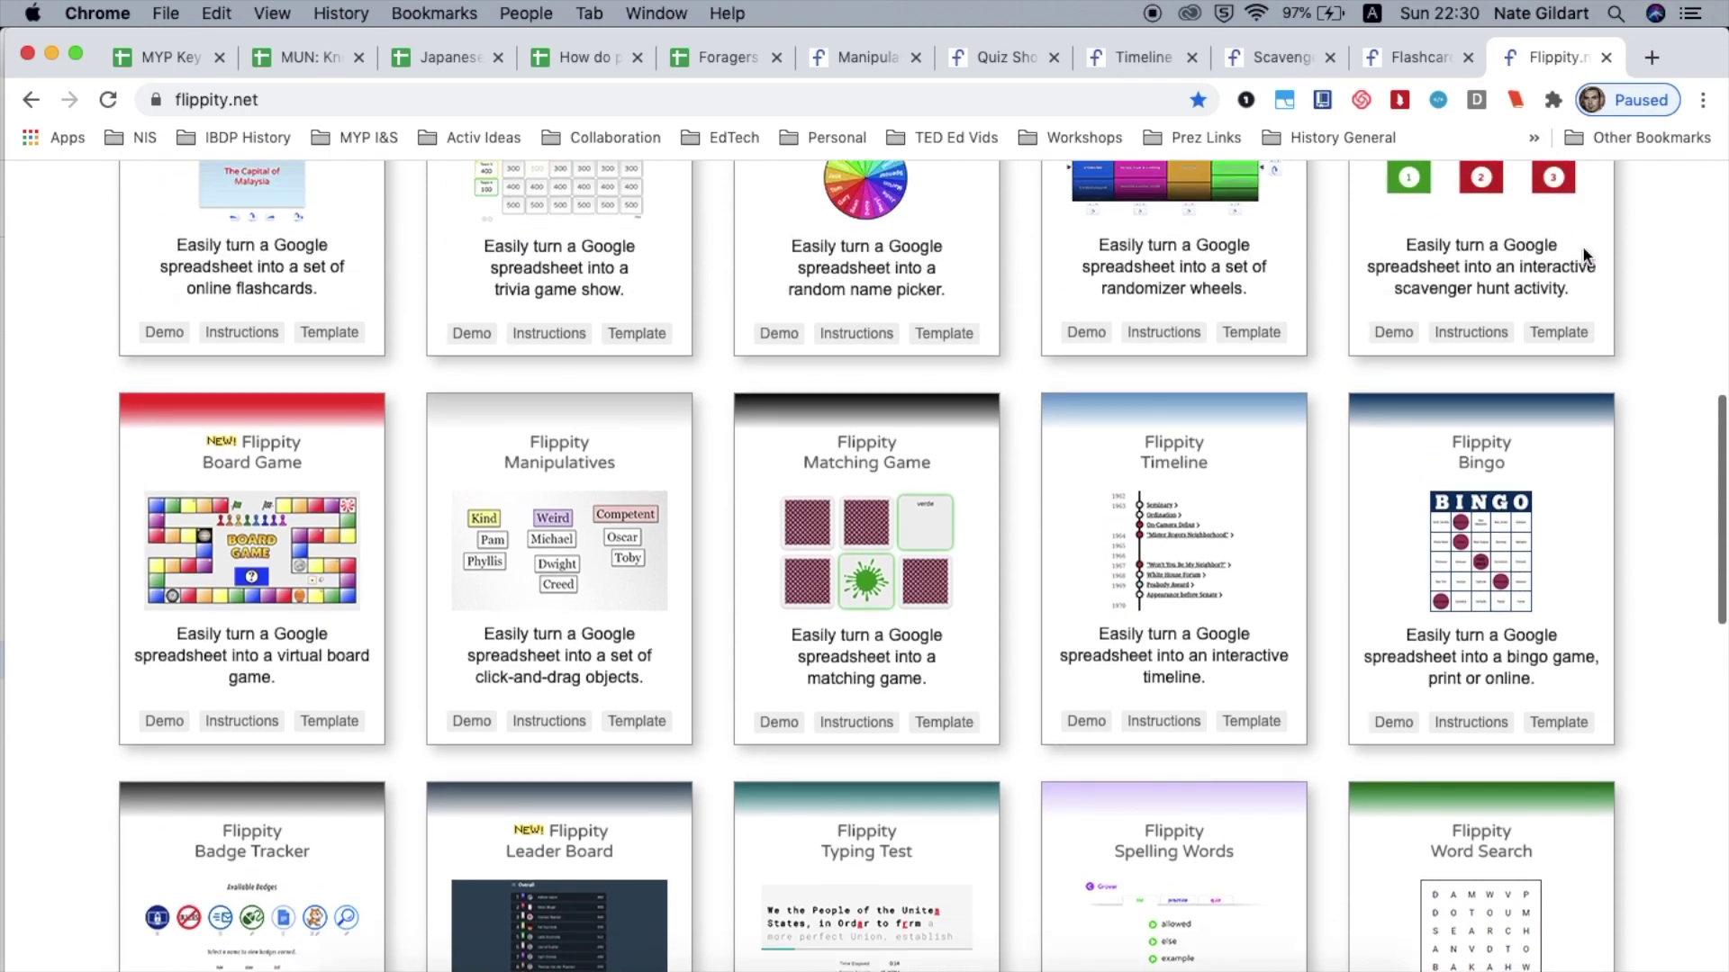
{"action": "scroll", "coordinate": [1585, 257], "scroll_direction": "up", "scroll_amount": 2}
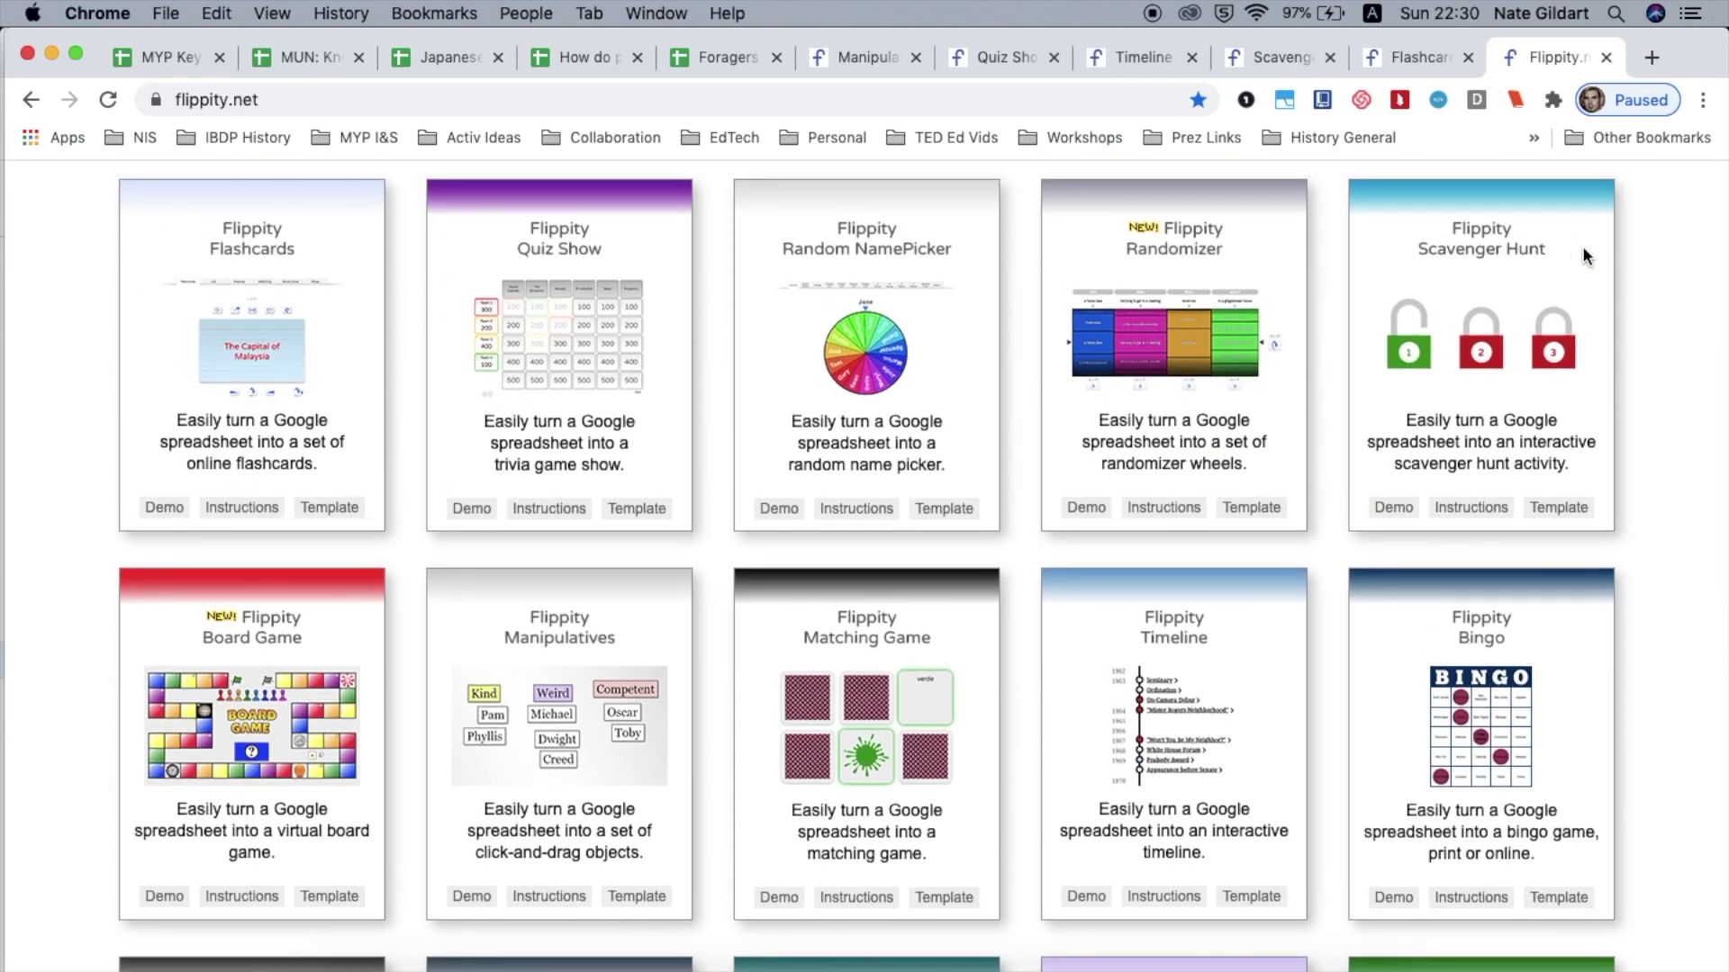
{"action": "scroll", "coordinate": [1581, 245], "scroll_direction": "up", "scroll_amount": 2}
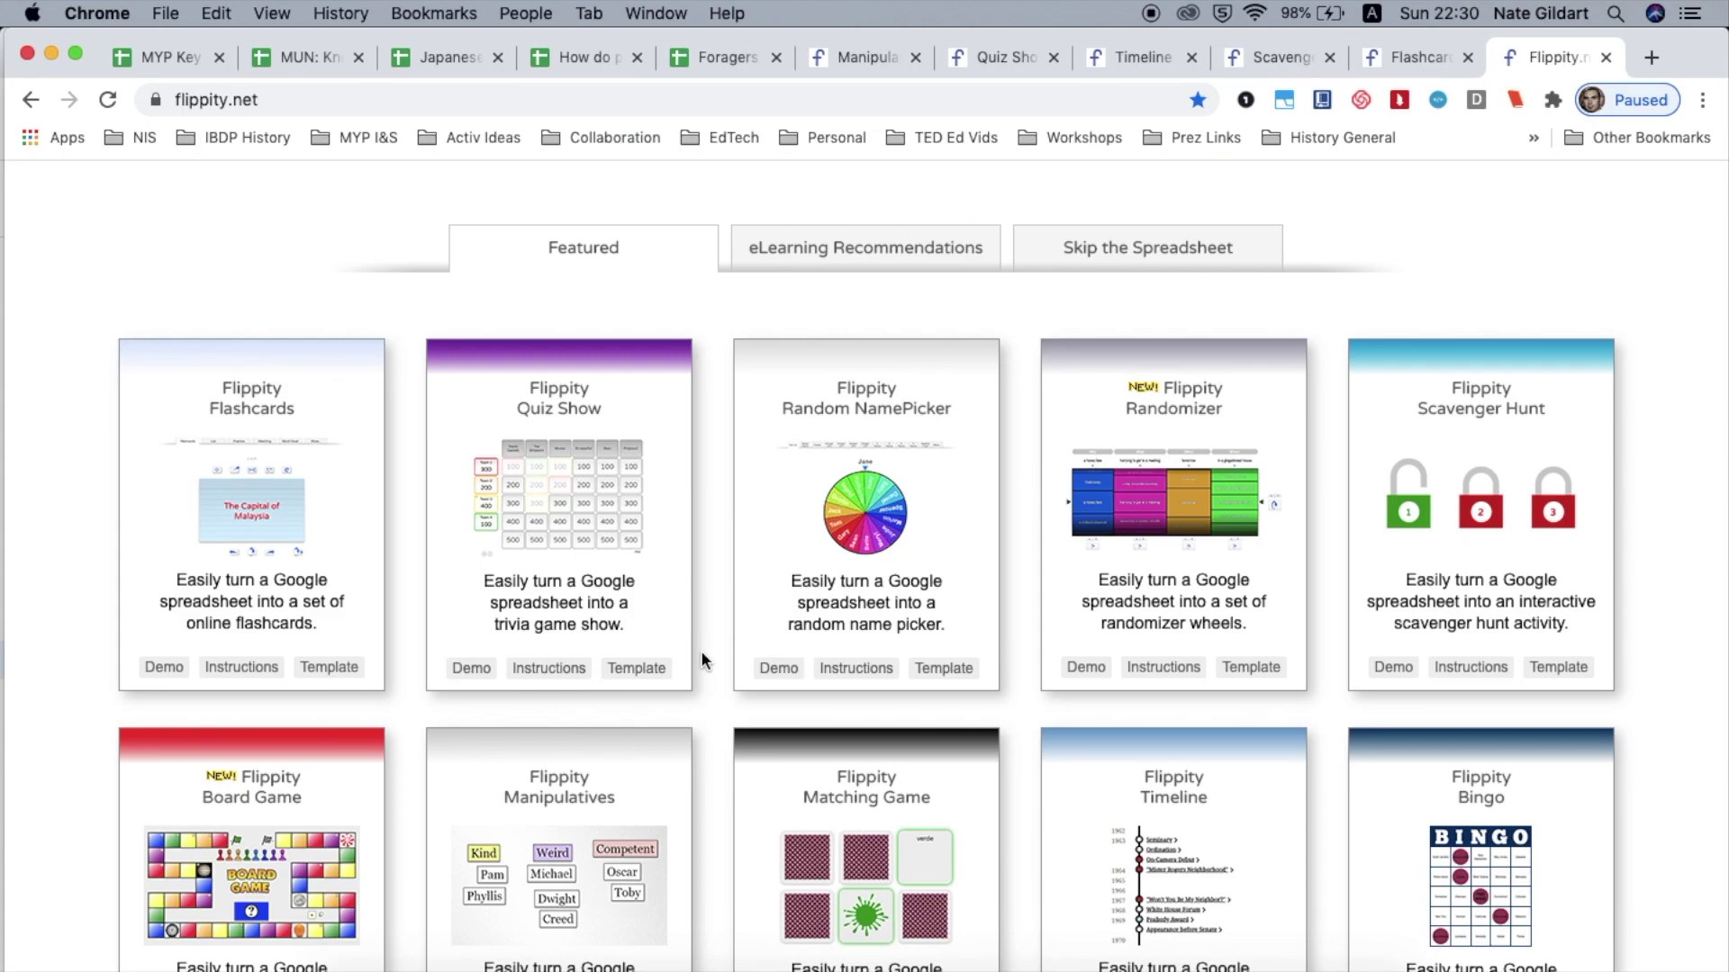
{"action": "scroll", "coordinate": [701, 656], "scroll_direction": "up", "scroll_amount": 2}
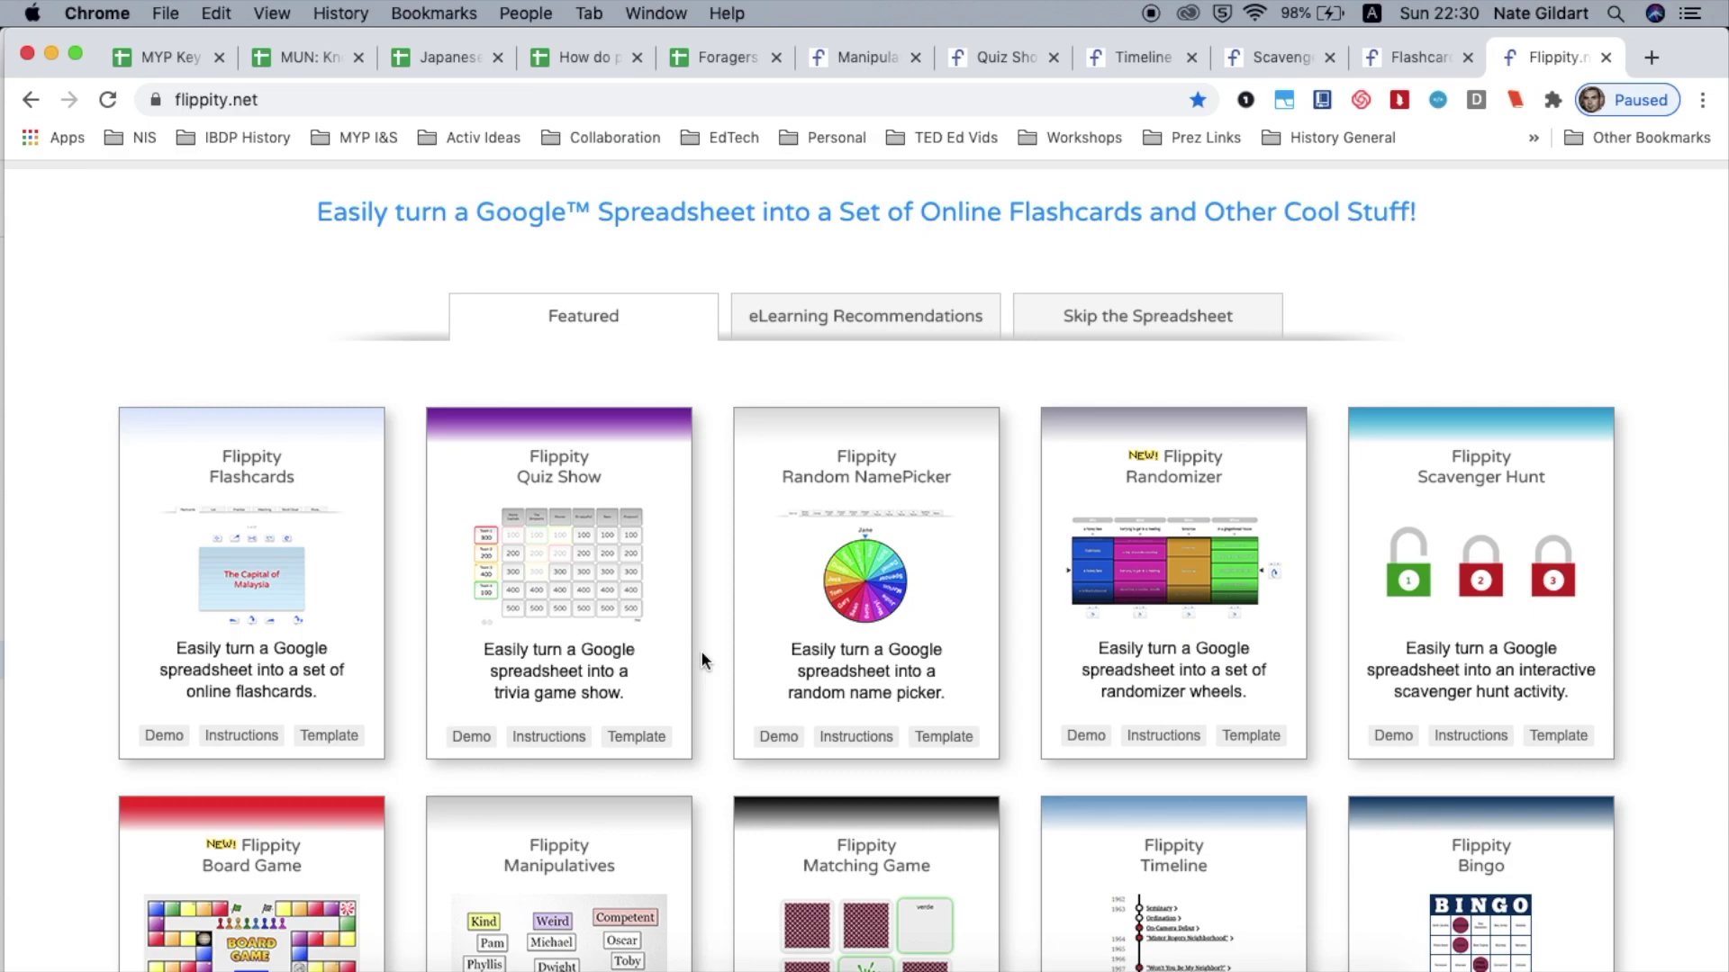
{"action": "scroll", "coordinate": [701, 650], "scroll_direction": "down", "scroll_amount": 2}
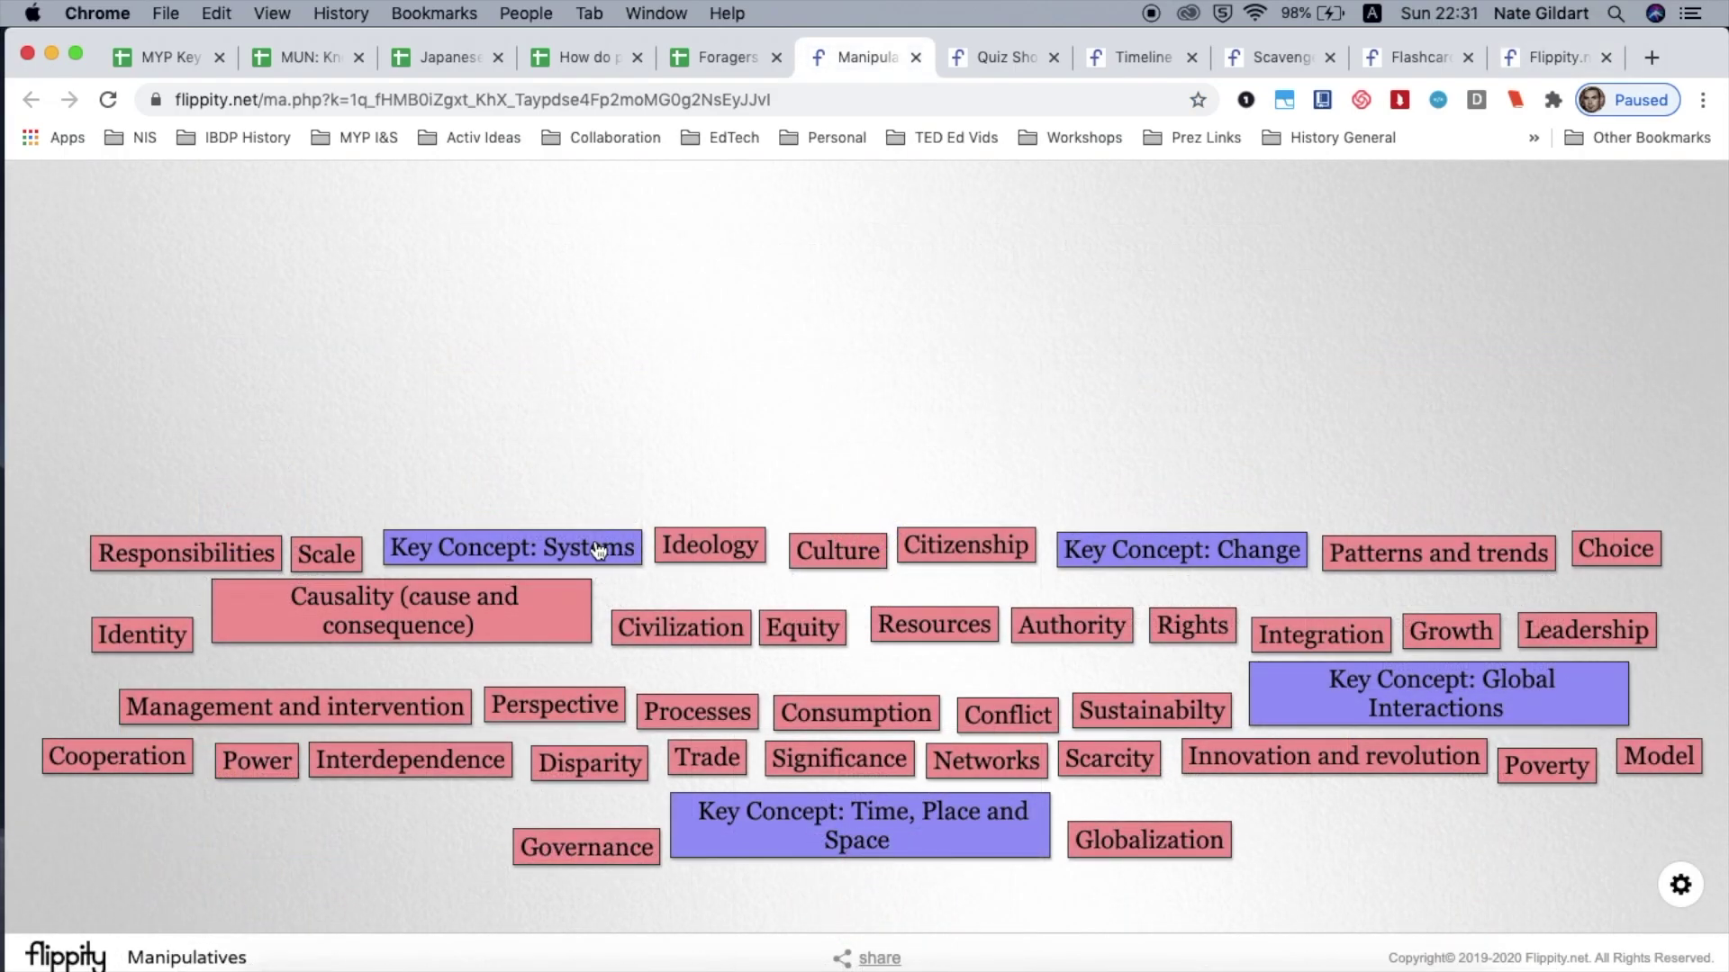
- Line up Systems, Time Place and Space, Change, and Global Interactions across the top row
{"action": "left_click_drag", "start_coordinate": [596, 550], "coordinate": [326, 247]}
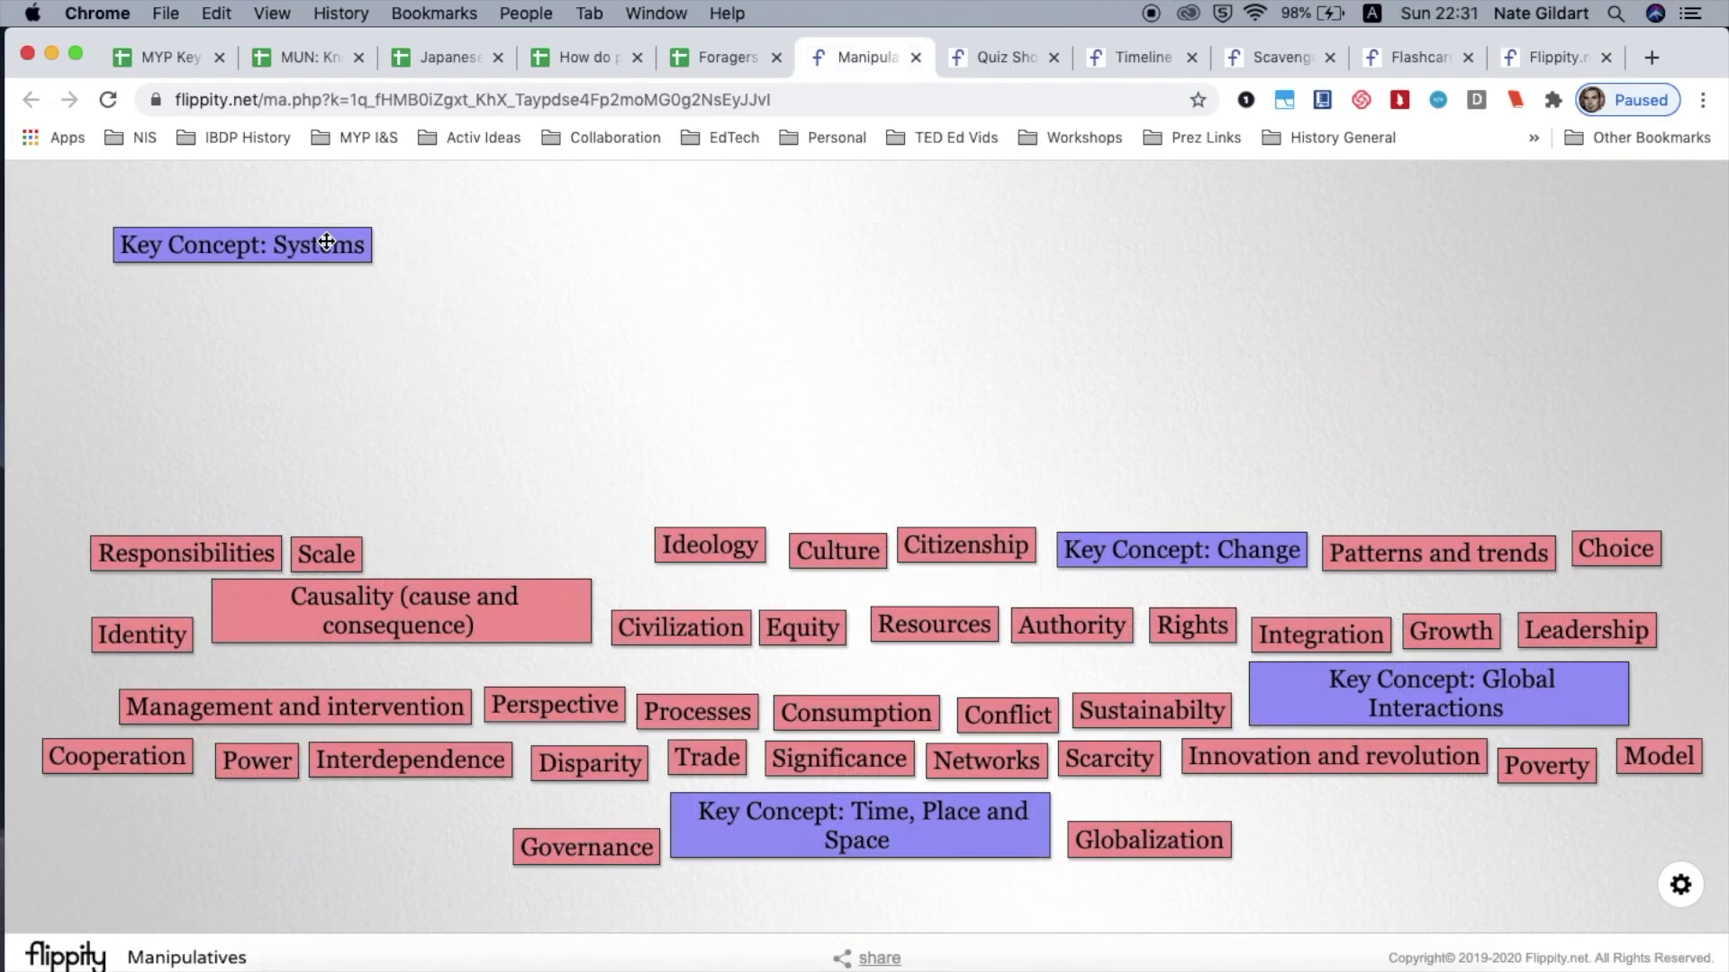
{"action": "left_click_drag", "start_coordinate": [800, 830], "coordinate": [575, 259]}
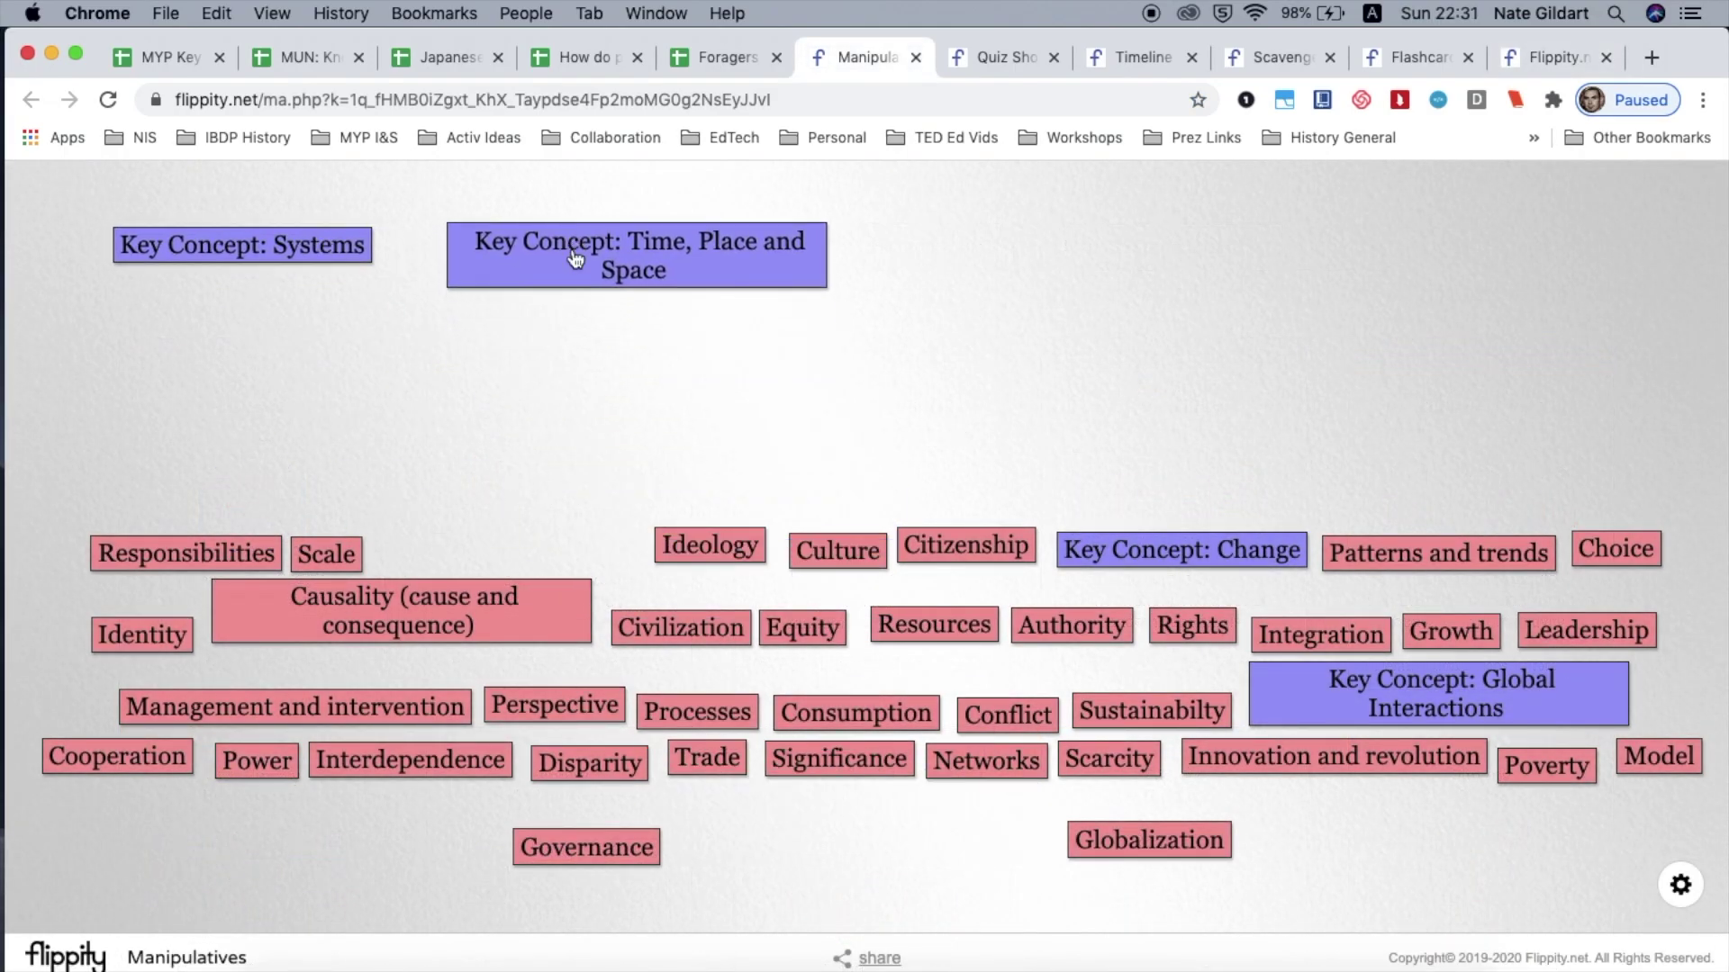
{"action": "left_click_drag", "start_coordinate": [1108, 549], "coordinate": [980, 261]}
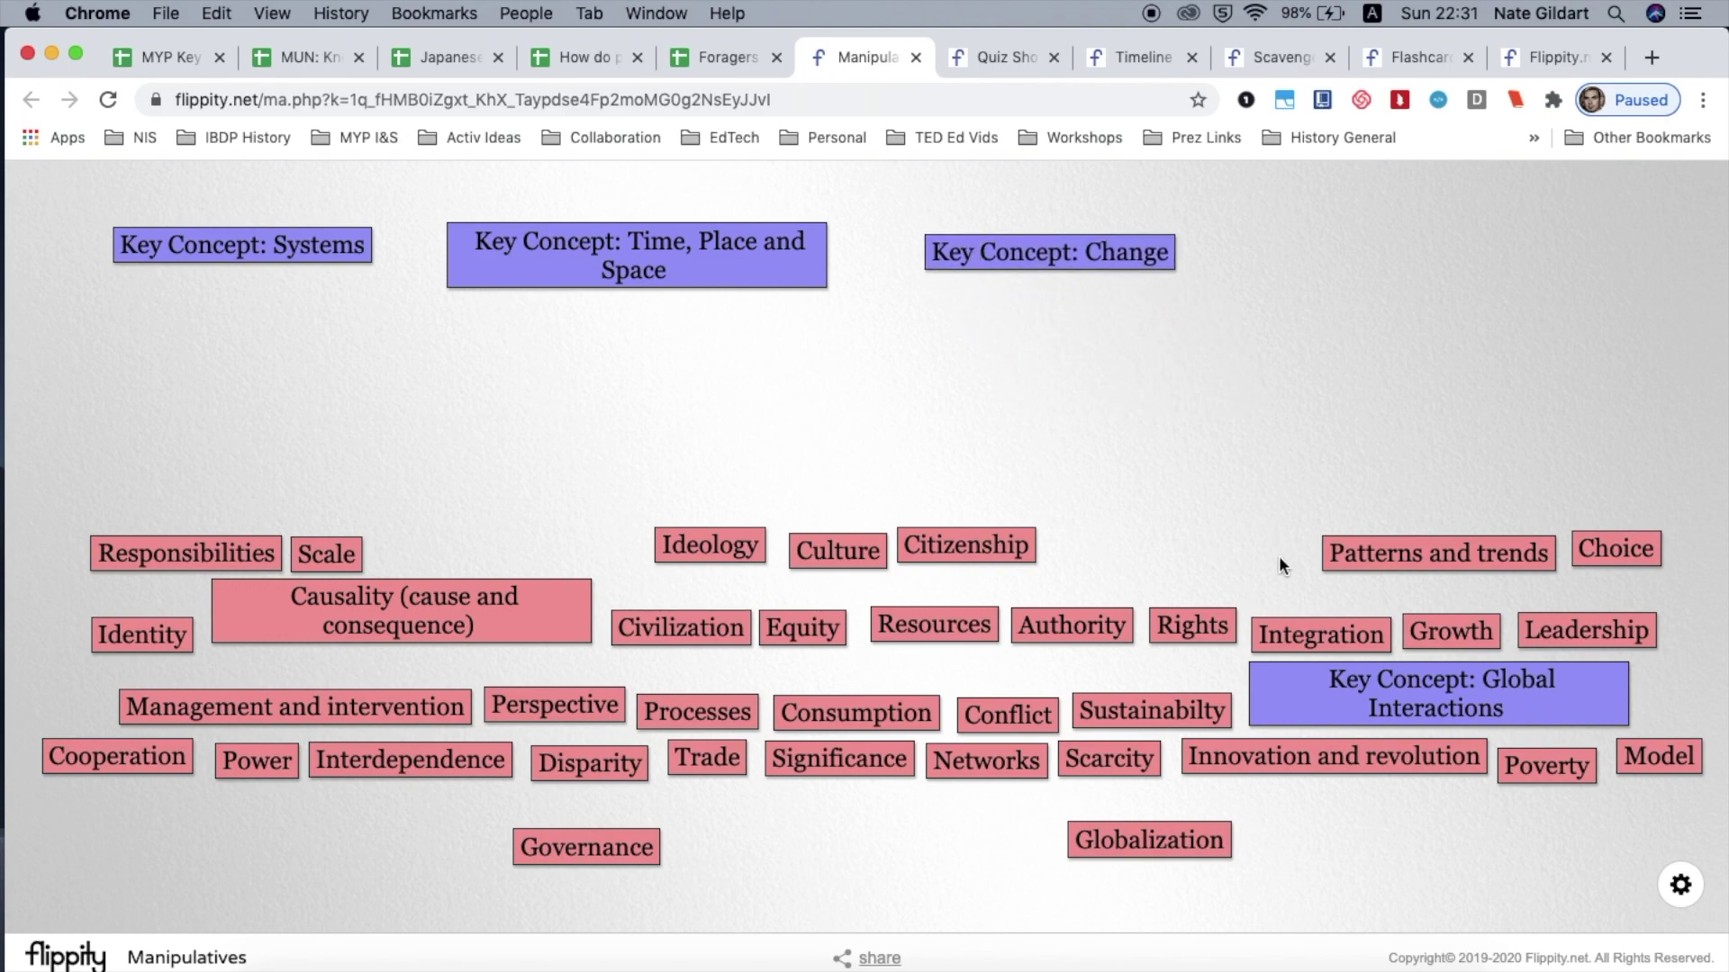
{"action": "left_click_drag", "start_coordinate": [1315, 679], "coordinate": [1292, 234]}
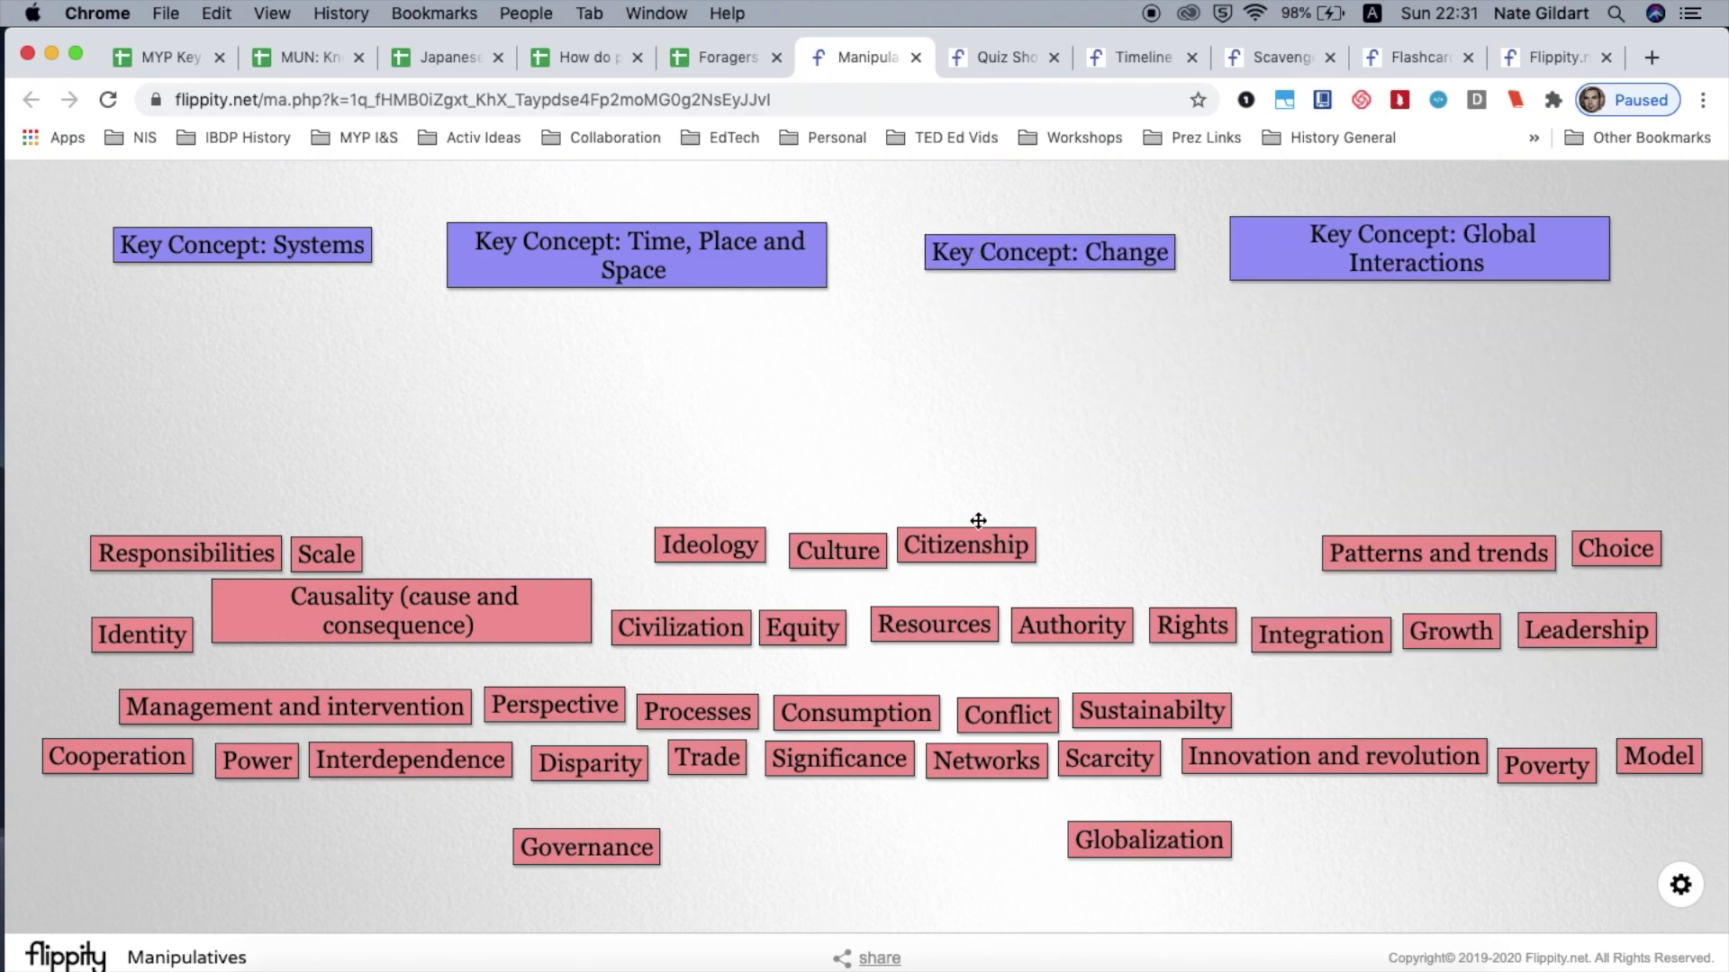
- Place Citizenship, Patterns and trends, Rights, Resources and Causality under their key concepts
{"action": "left_click_drag", "start_coordinate": [1000, 545], "coordinate": [654, 325]}
{"action": "left_click_drag", "start_coordinate": [1396, 555], "coordinate": [1379, 340]}
{"action": "left_click_drag", "start_coordinate": [1186, 620], "coordinate": [1039, 327]}
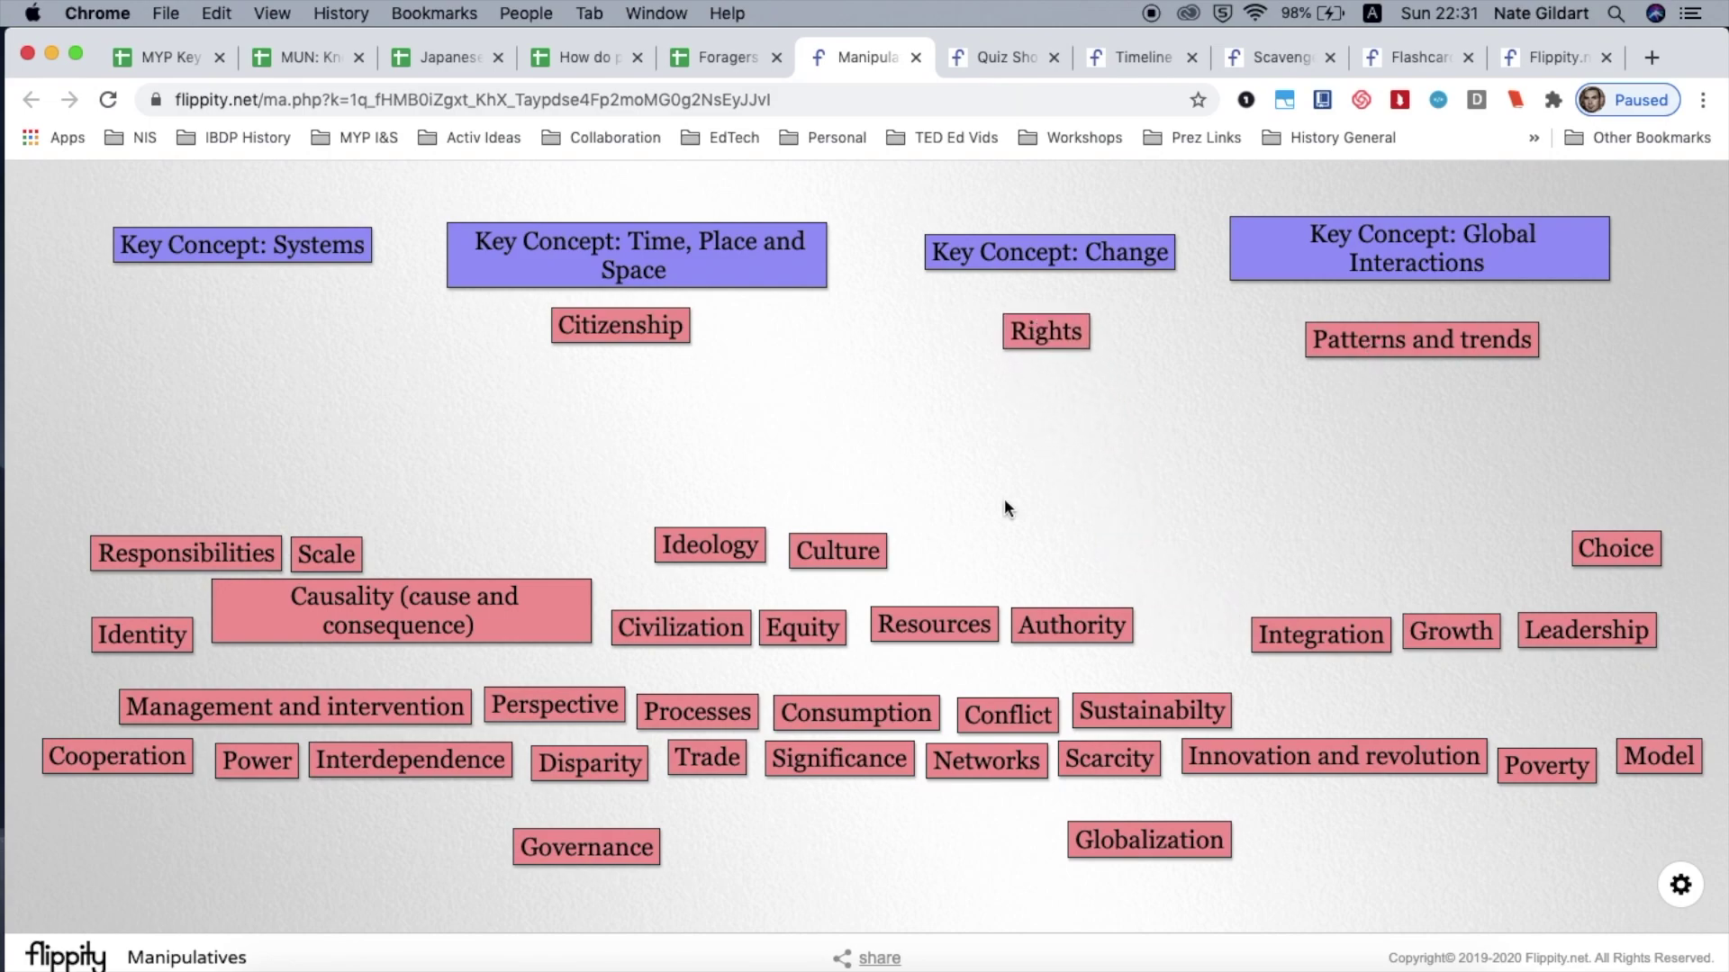
{"action": "left_click_drag", "start_coordinate": [944, 621], "coordinate": [246, 327]}
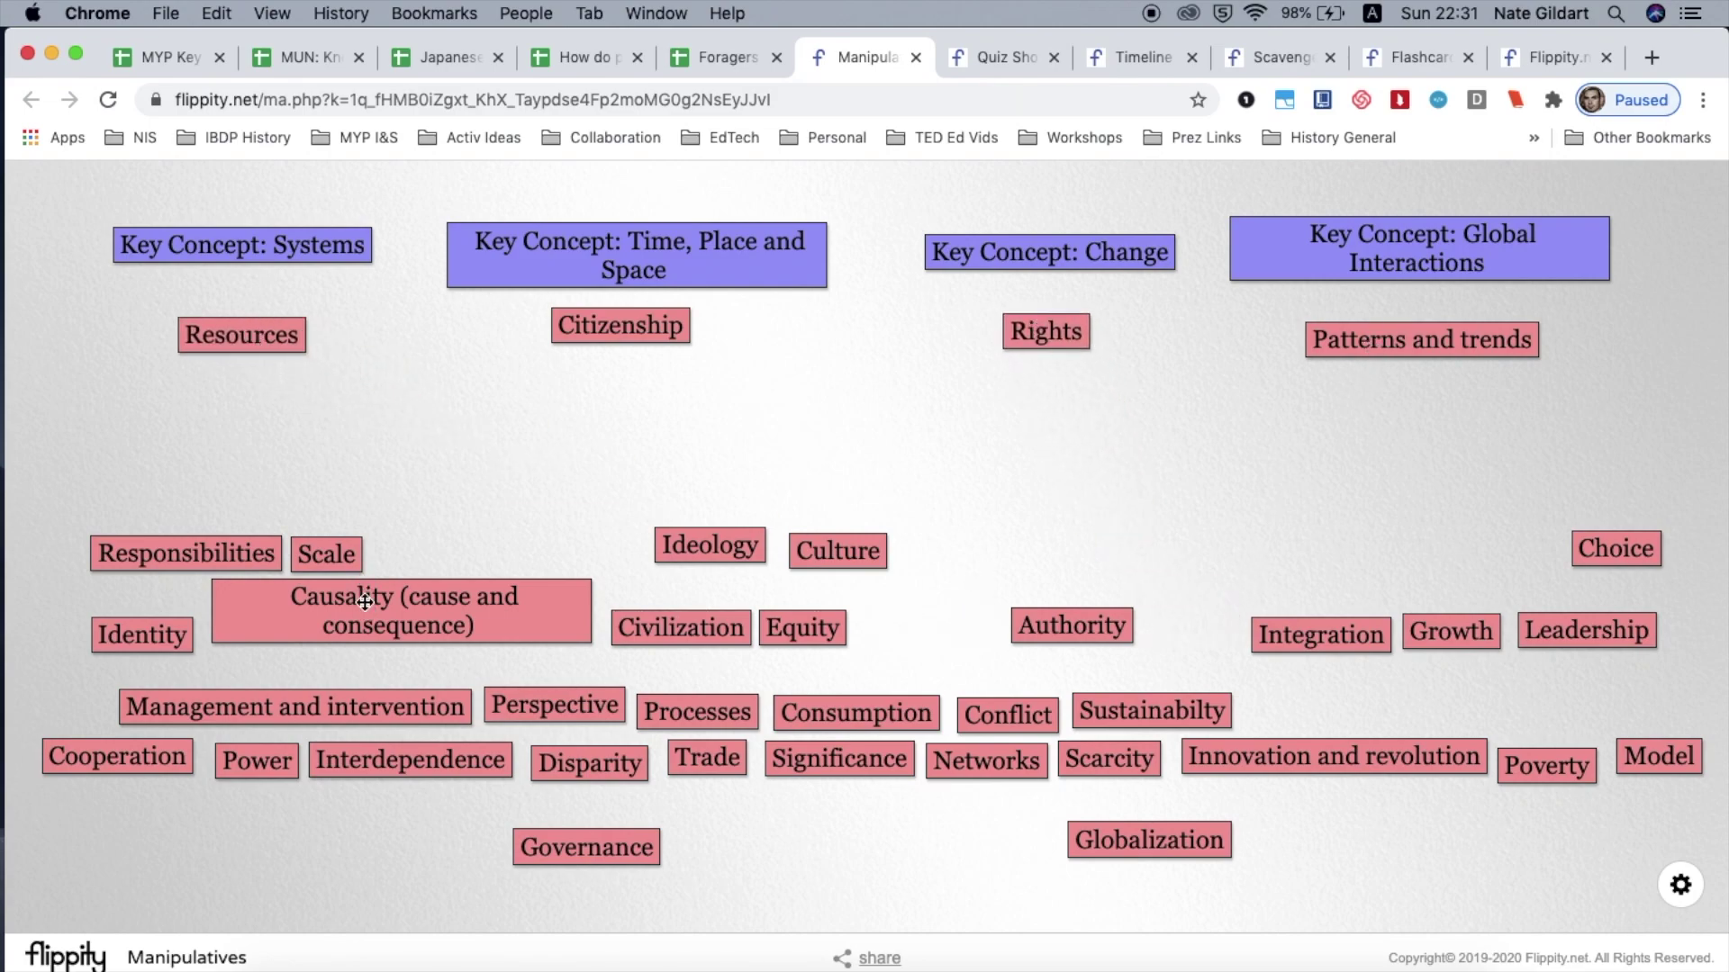
{"action": "left_click_drag", "start_coordinate": [366, 601], "coordinate": [597, 385]}
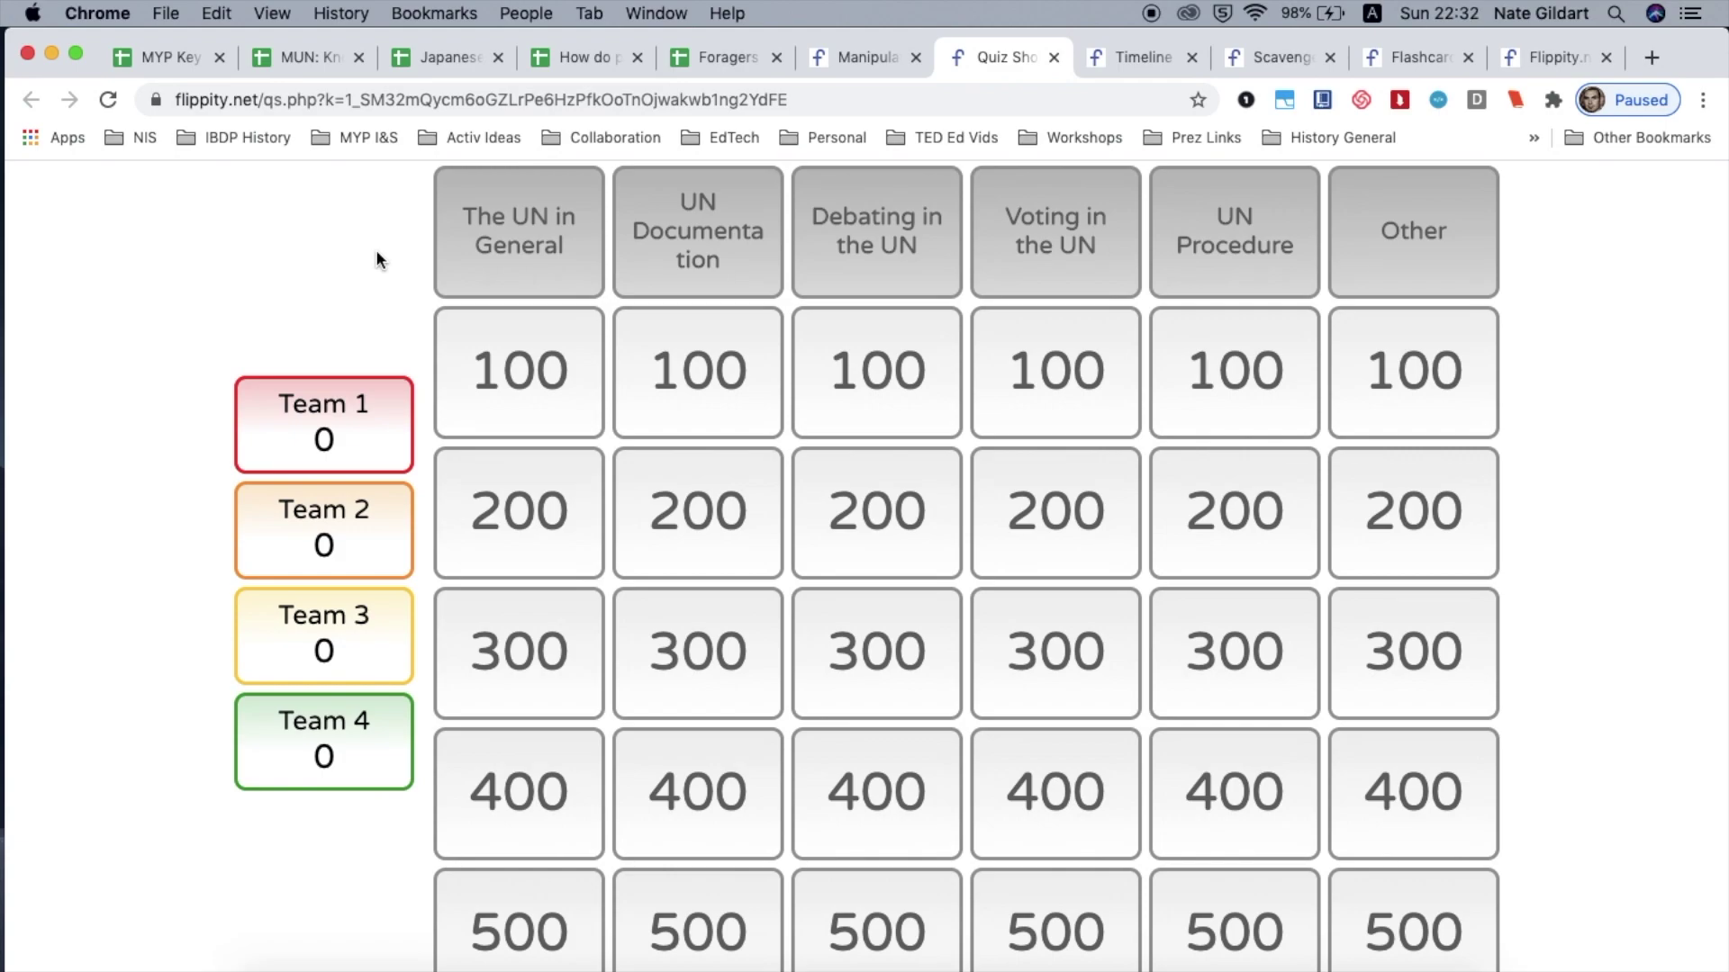
- Reveal the UN Documentation 300 answer 'A draft resolution' and award Team 1 300 points
{"action": "left_click", "coordinate": [701, 658]}
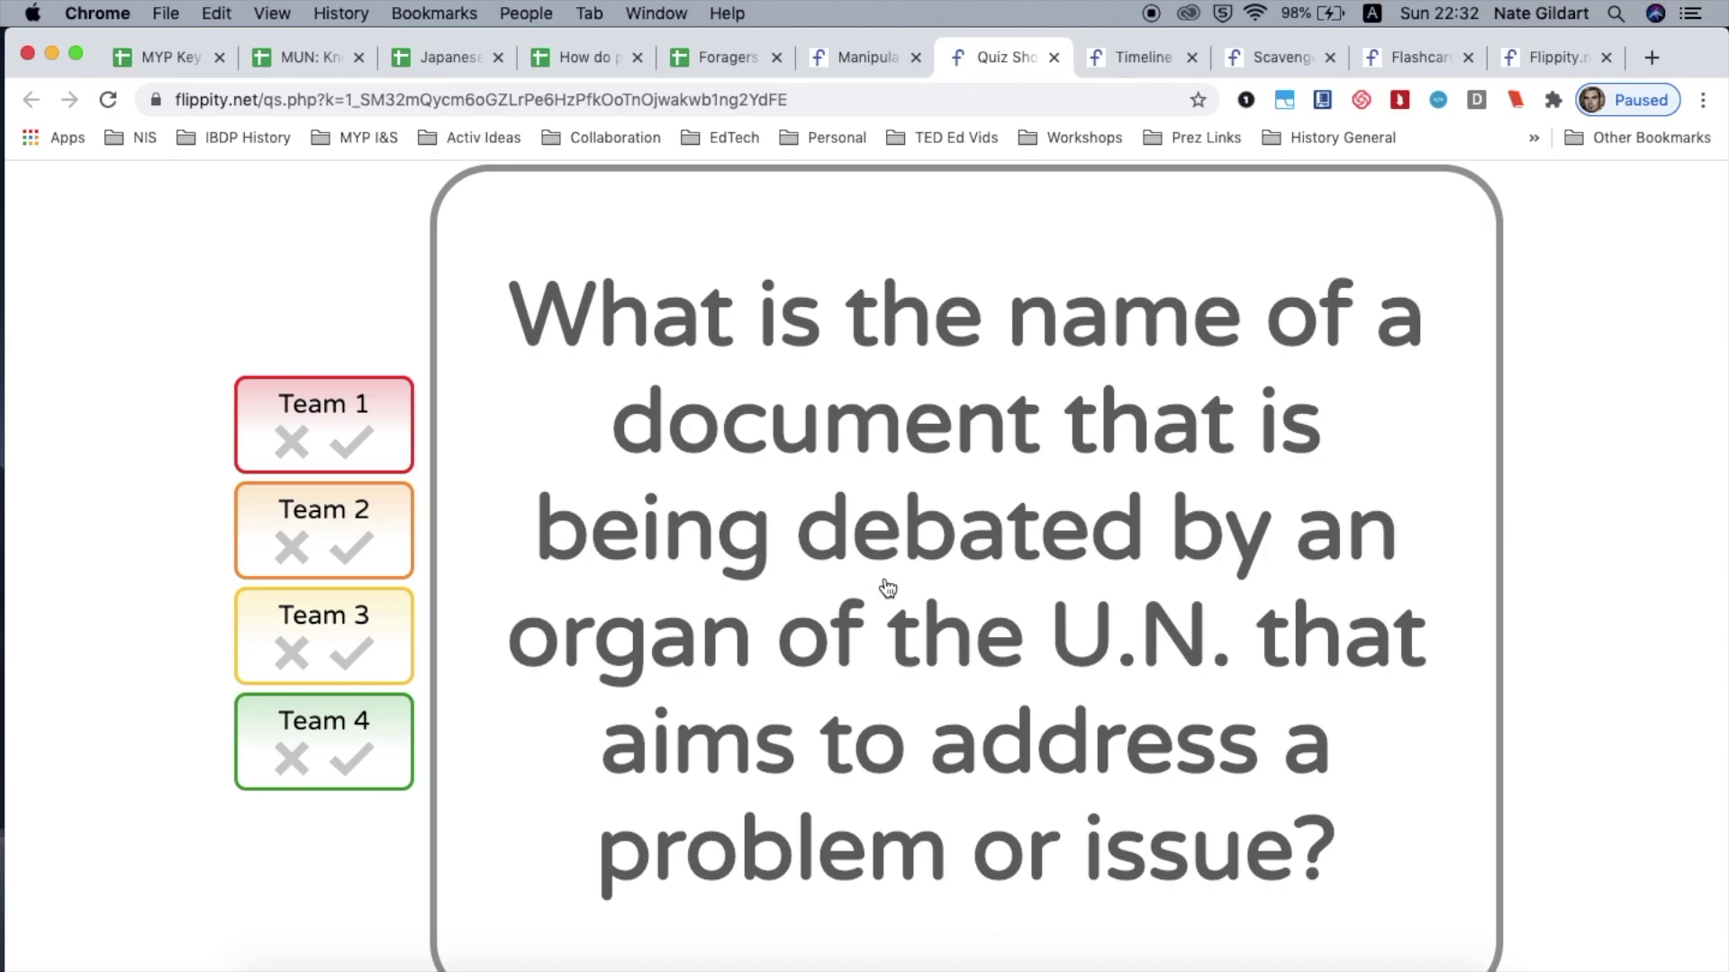
{"action": "left_click", "coordinate": [888, 587]}
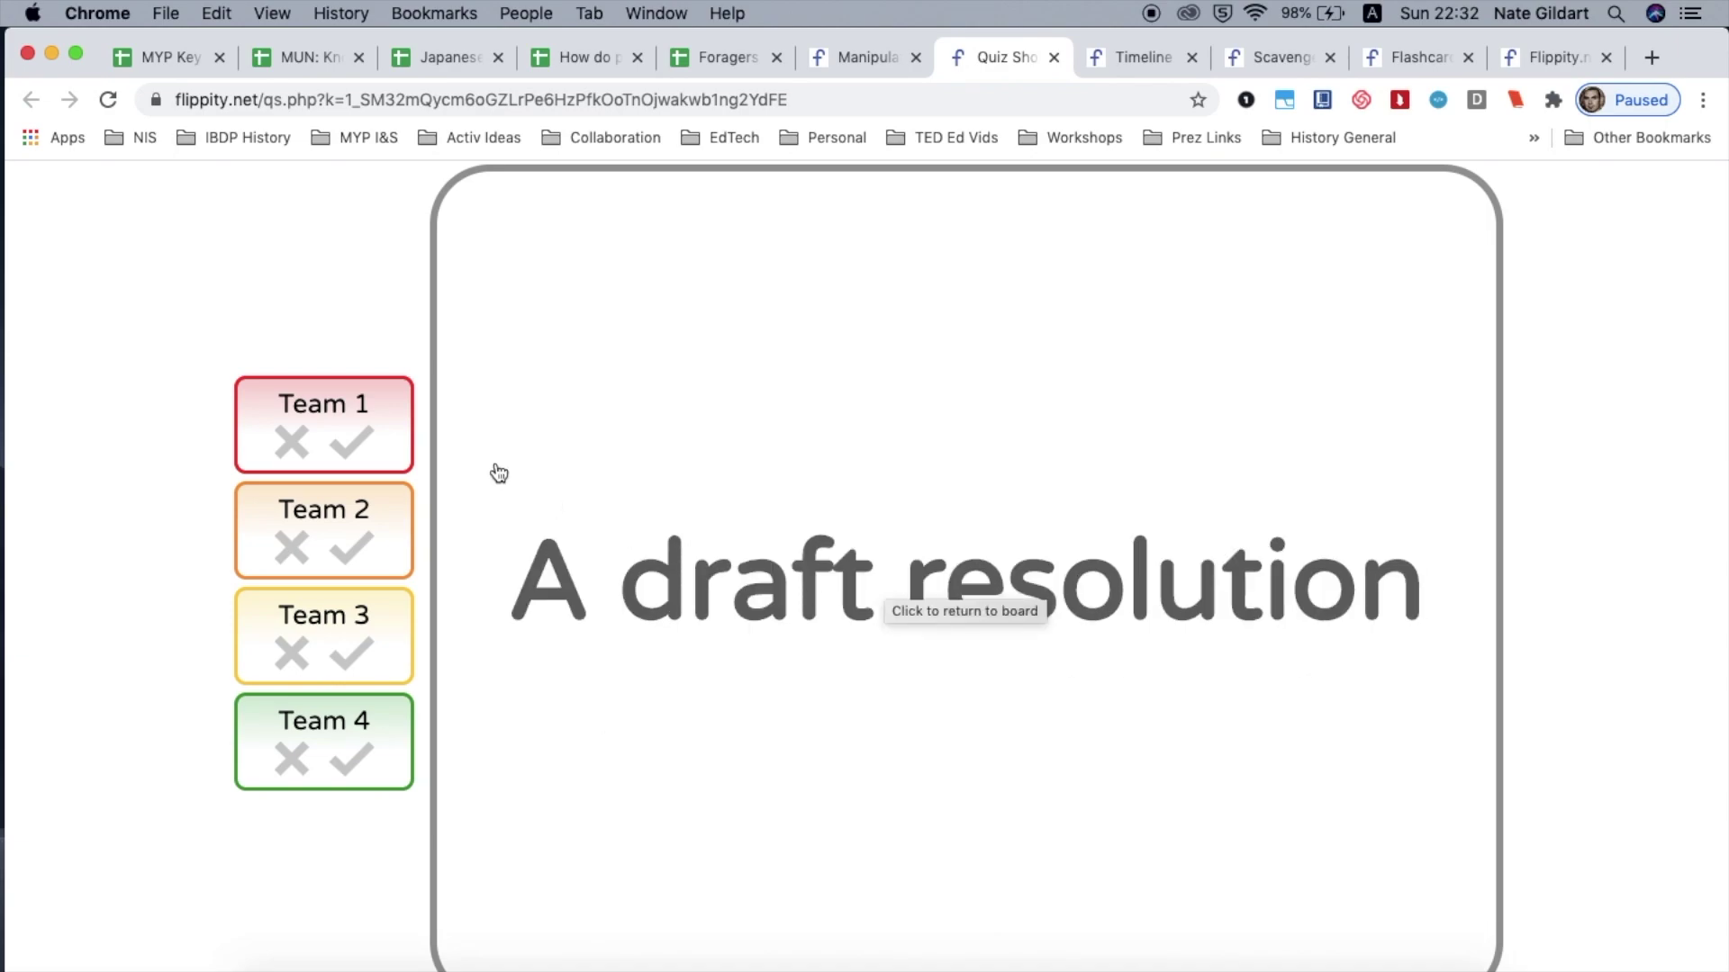
{"action": "left_click", "coordinate": [351, 446]}
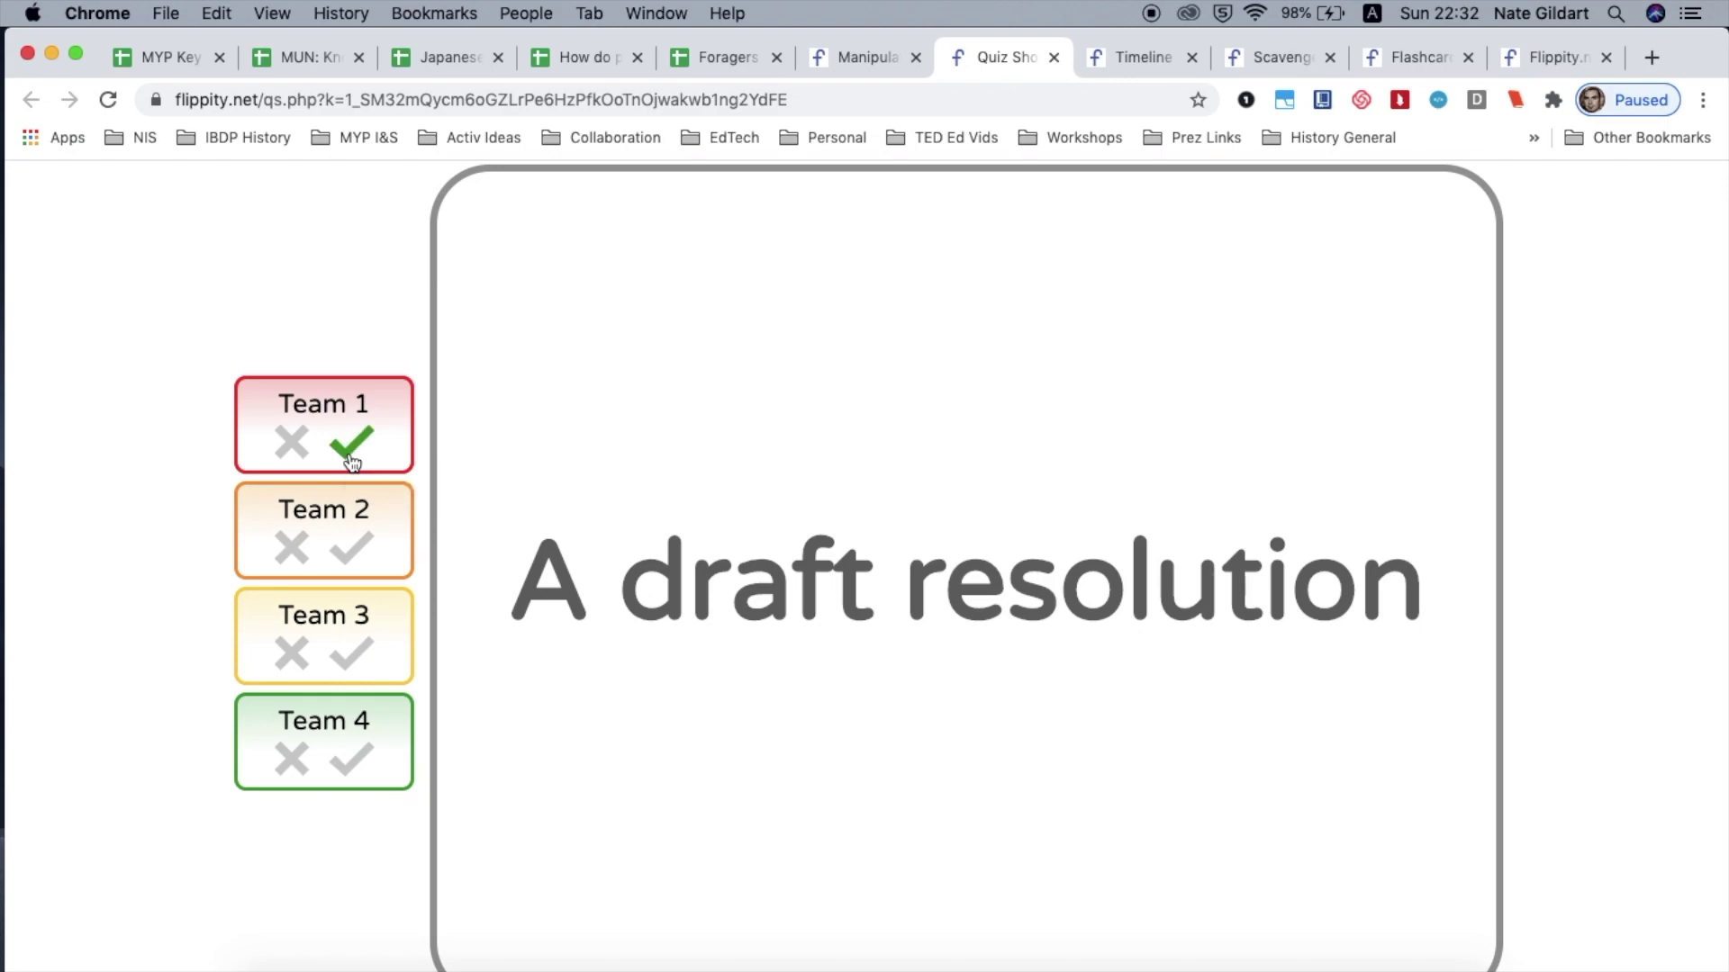
{"action": "left_click", "coordinate": [785, 641]}
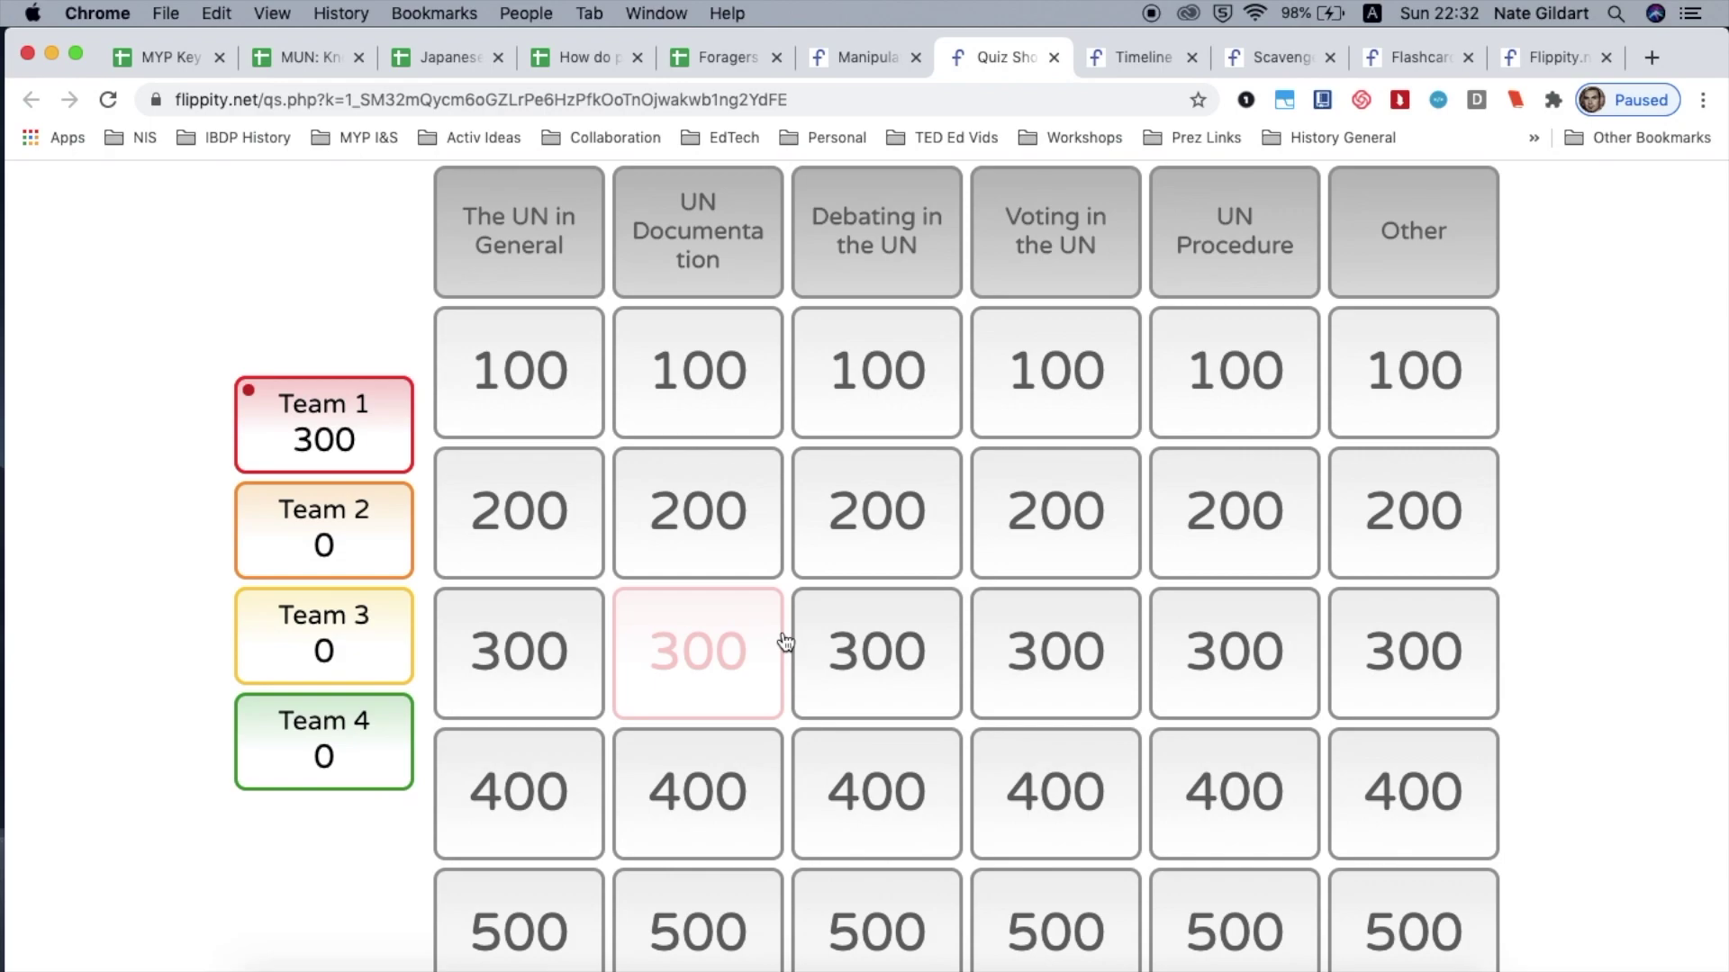
{"action": "left_click", "coordinate": [1138, 58]}
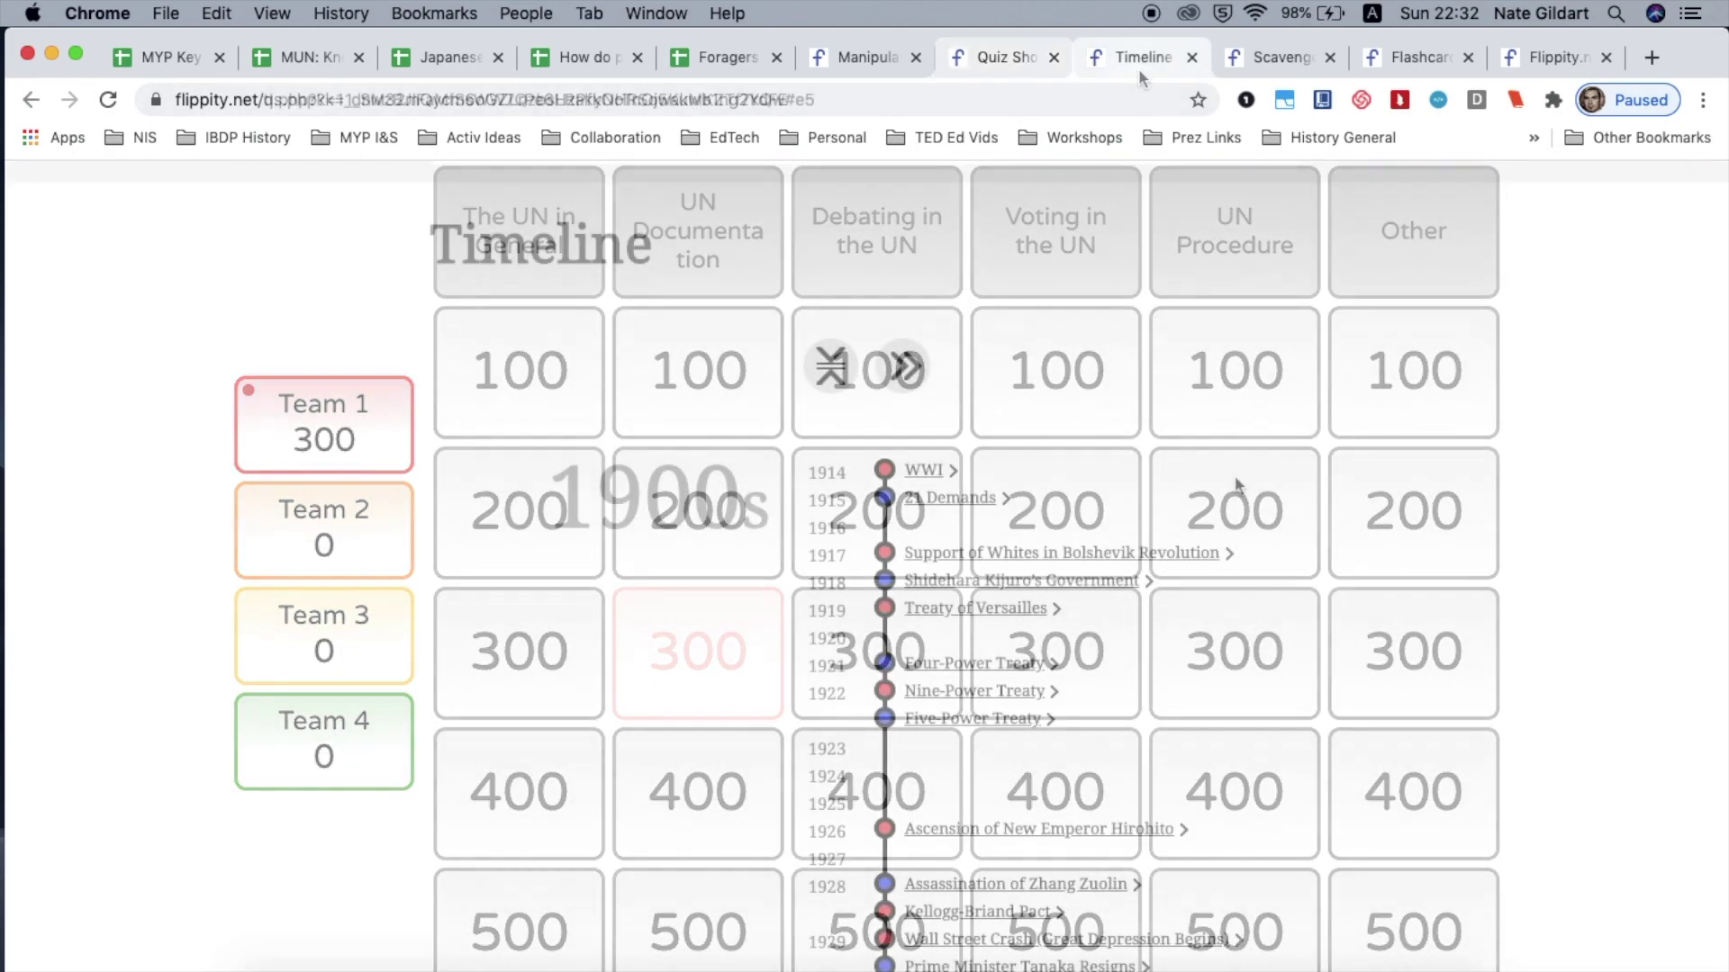
- View the Five-Power Treaty, Hamaguchi resignation and Manchukuo event details on the timeline
{"action": "scroll", "coordinate": [1258, 609], "scroll_direction": "down", "scroll_amount": 5}
{"action": "left_click", "coordinate": [991, 494]}
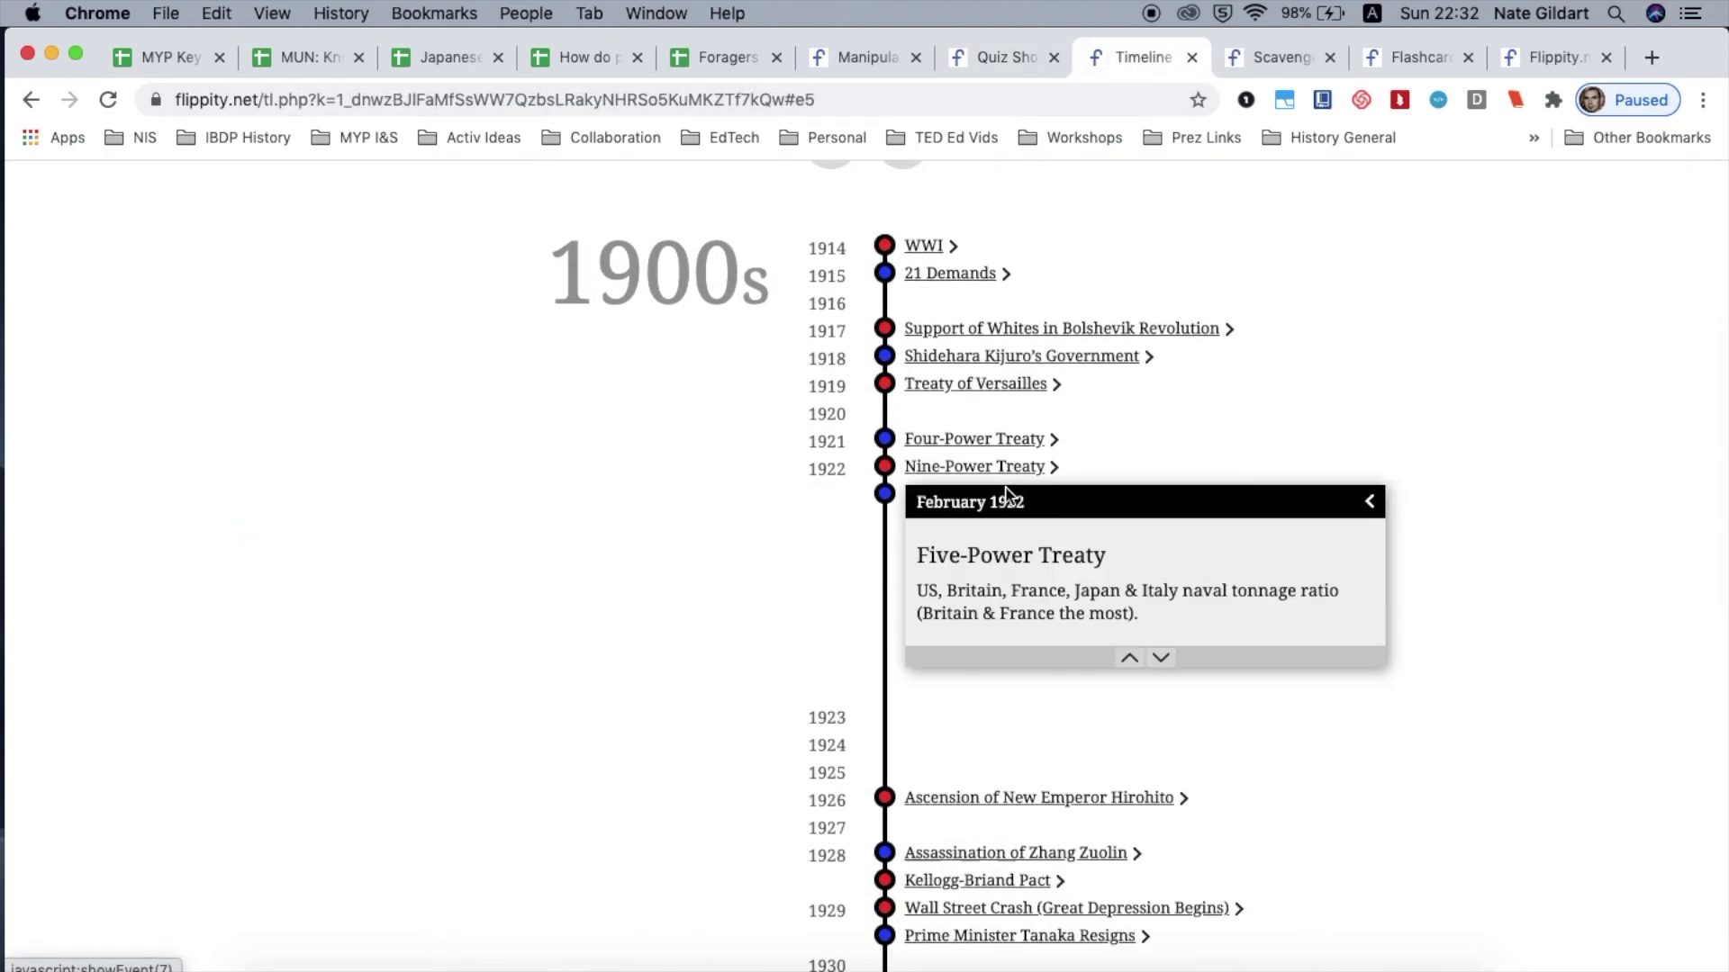
{"action": "scroll", "coordinate": [1045, 779], "scroll_direction": "down", "scroll_amount": 5}
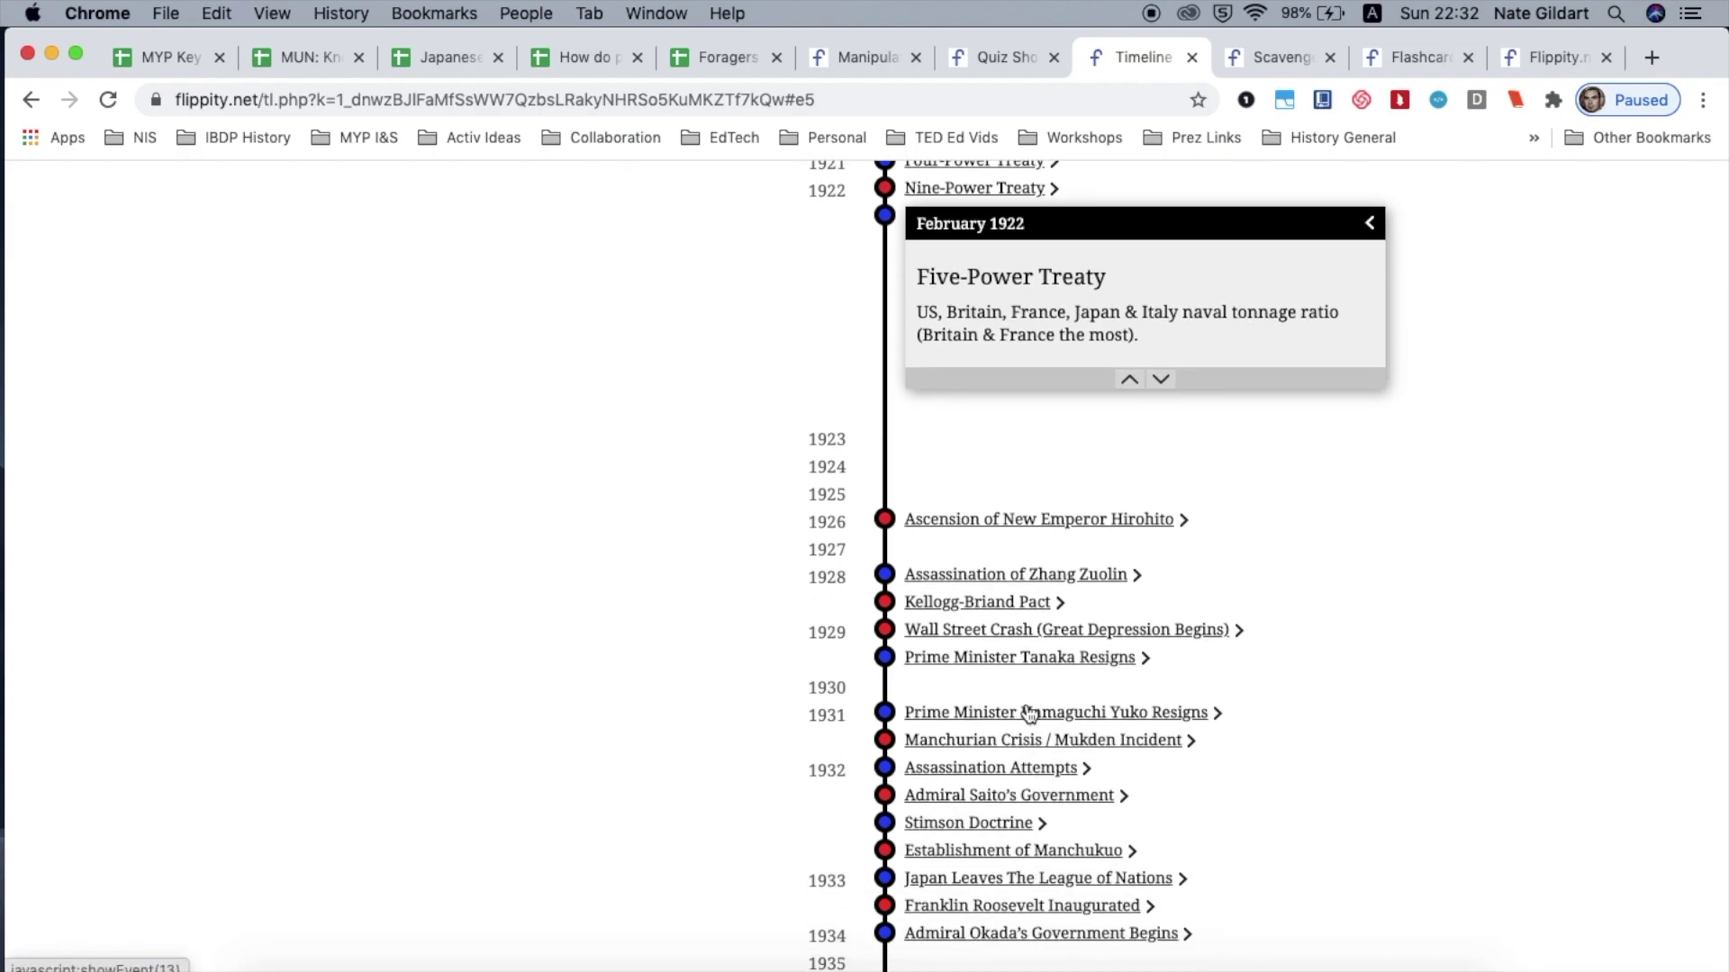
{"action": "left_click", "coordinate": [1026, 712]}
{"action": "scroll", "coordinate": [1026, 711], "scroll_direction": "down", "scroll_amount": 6}
{"action": "left_click", "coordinate": [1006, 701]}
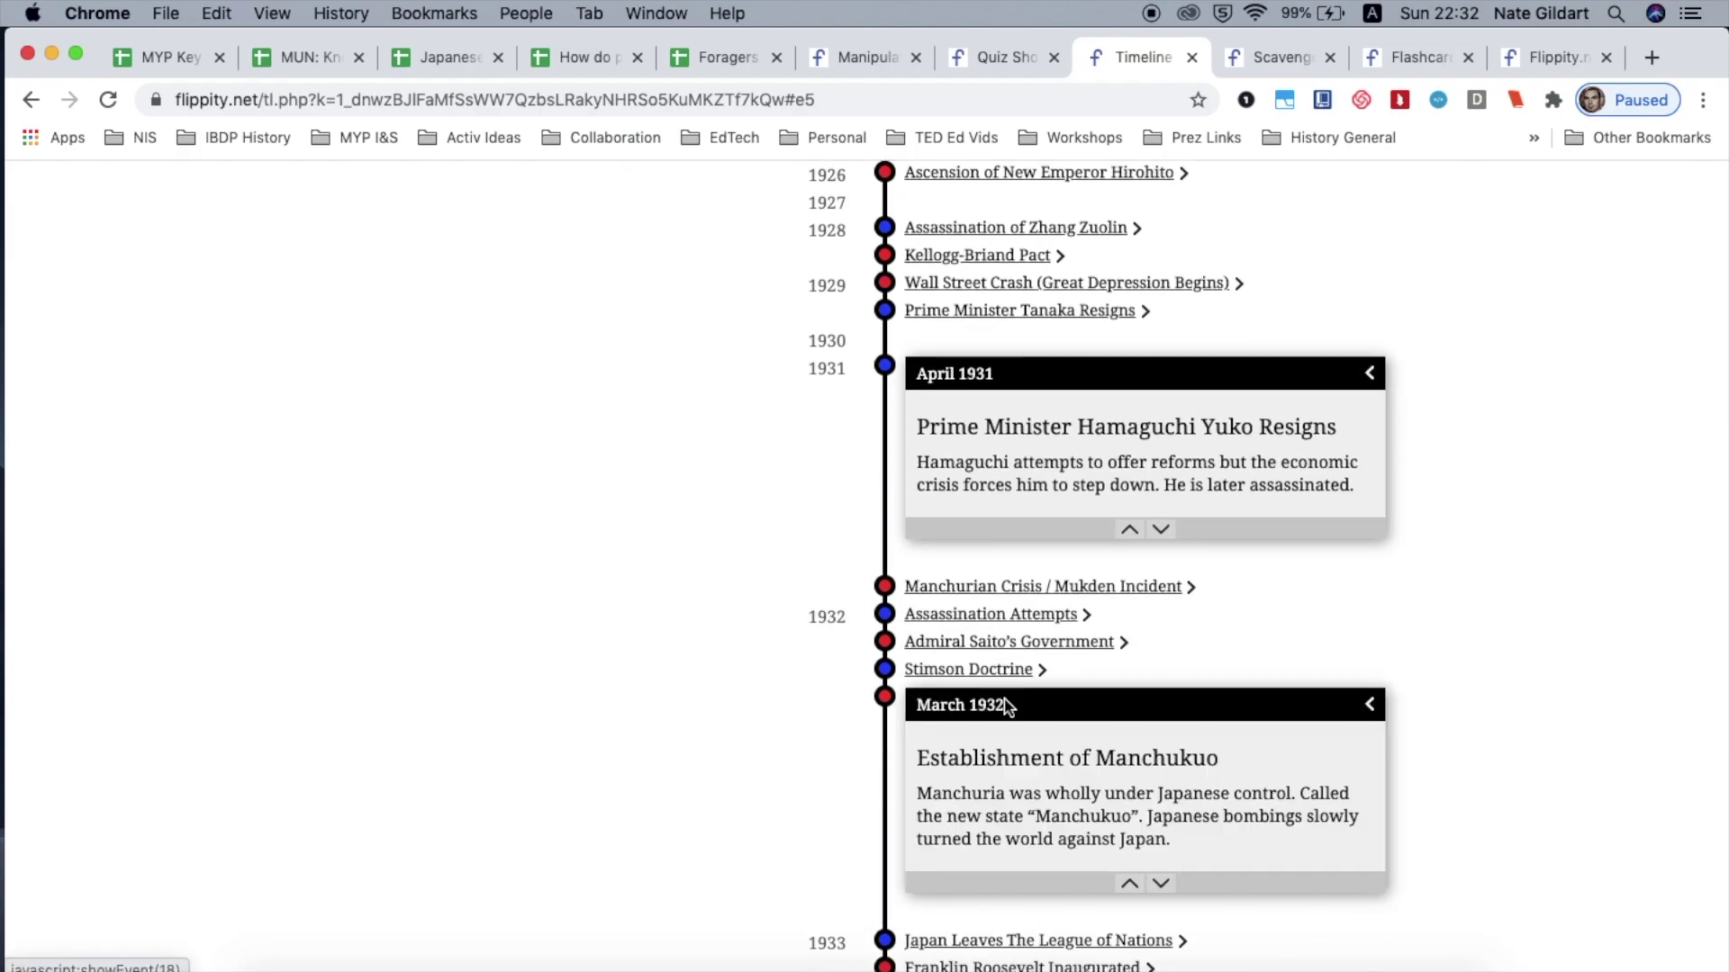
{"action": "scroll", "coordinate": [1006, 705], "scroll_direction": "down", "scroll_amount": 4}
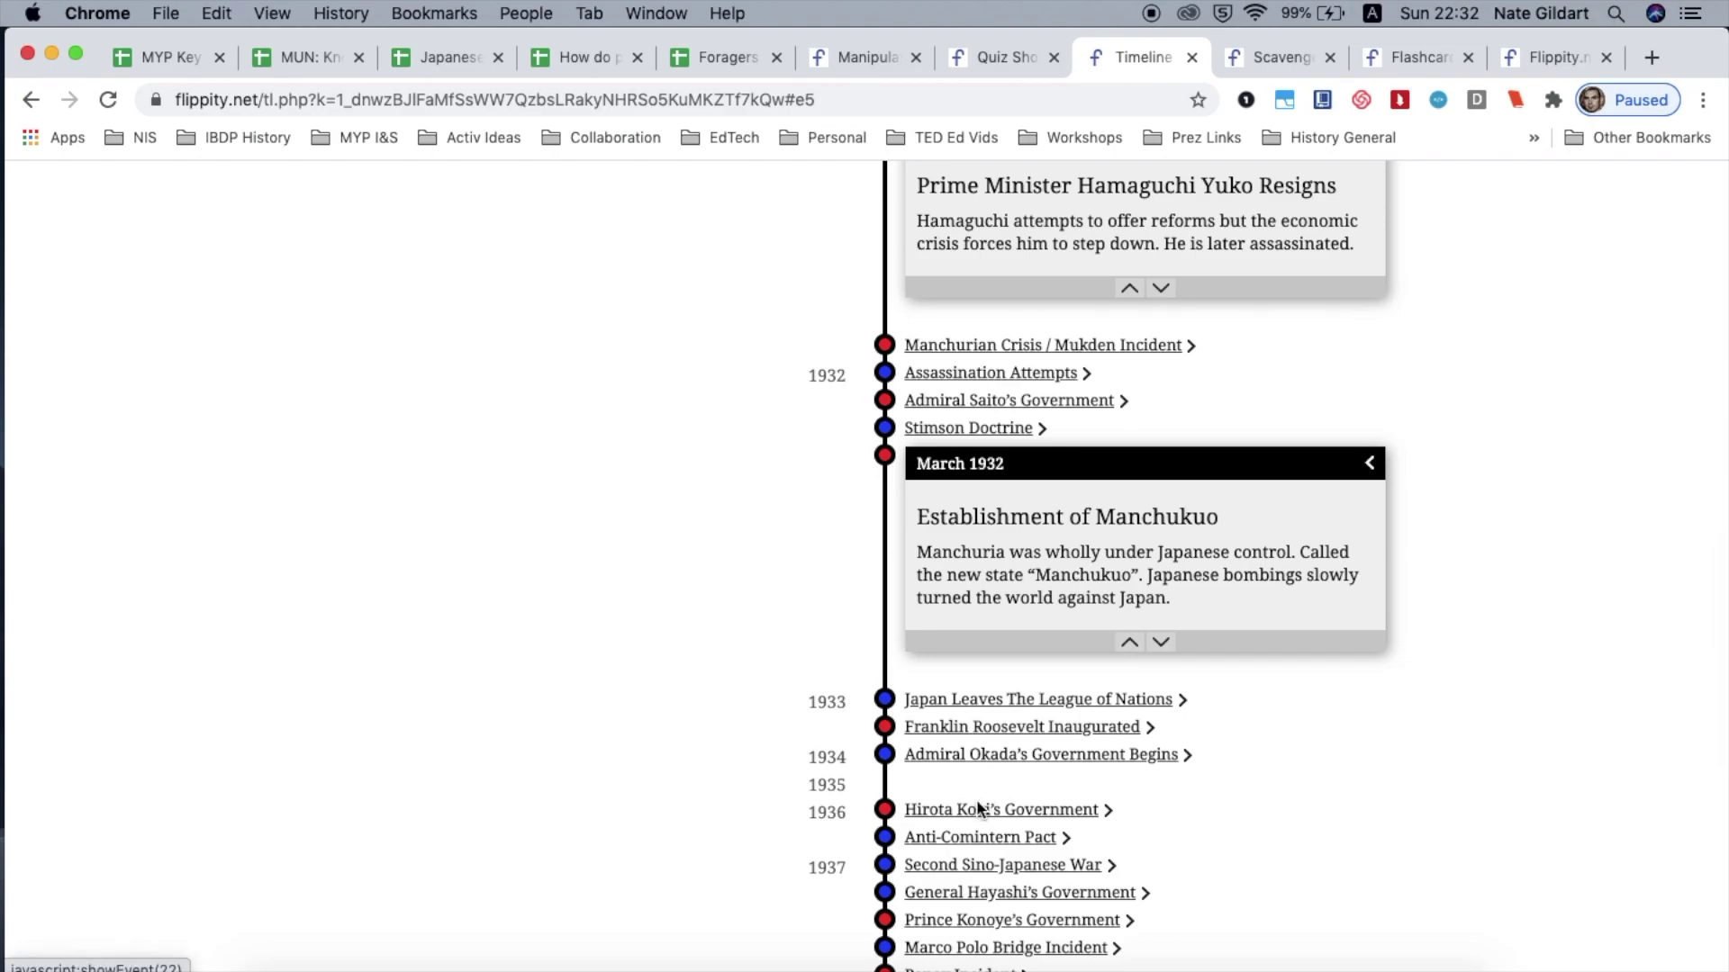
{"action": "scroll", "coordinate": [976, 800], "scroll_direction": "up", "scroll_amount": 3}
{"action": "scroll", "coordinate": [976, 799], "scroll_direction": "up", "scroll_amount": 9}
{"action": "scroll", "coordinate": [976, 536], "scroll_direction": "up", "scroll_amount": 4}
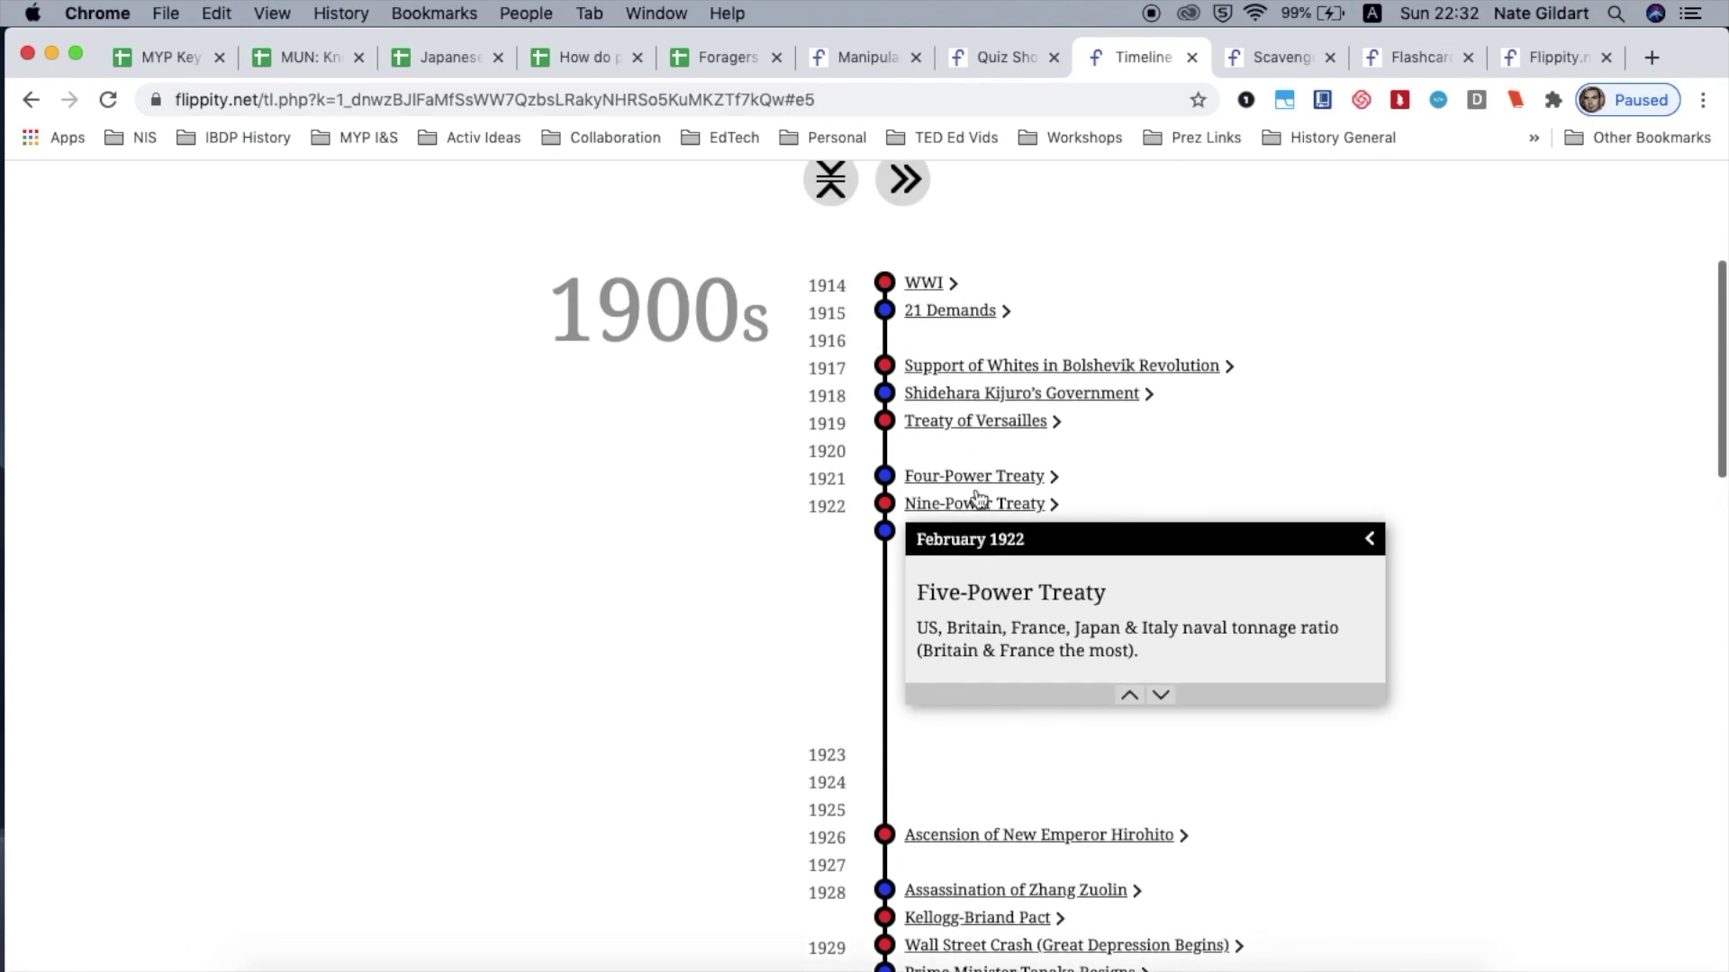
- Open the Treaty of Versailles card's photo in its own tab, then close it
{"action": "left_click", "coordinate": [988, 419]}
{"action": "scroll", "coordinate": [1235, 649], "scroll_direction": "down", "scroll_amount": 3}
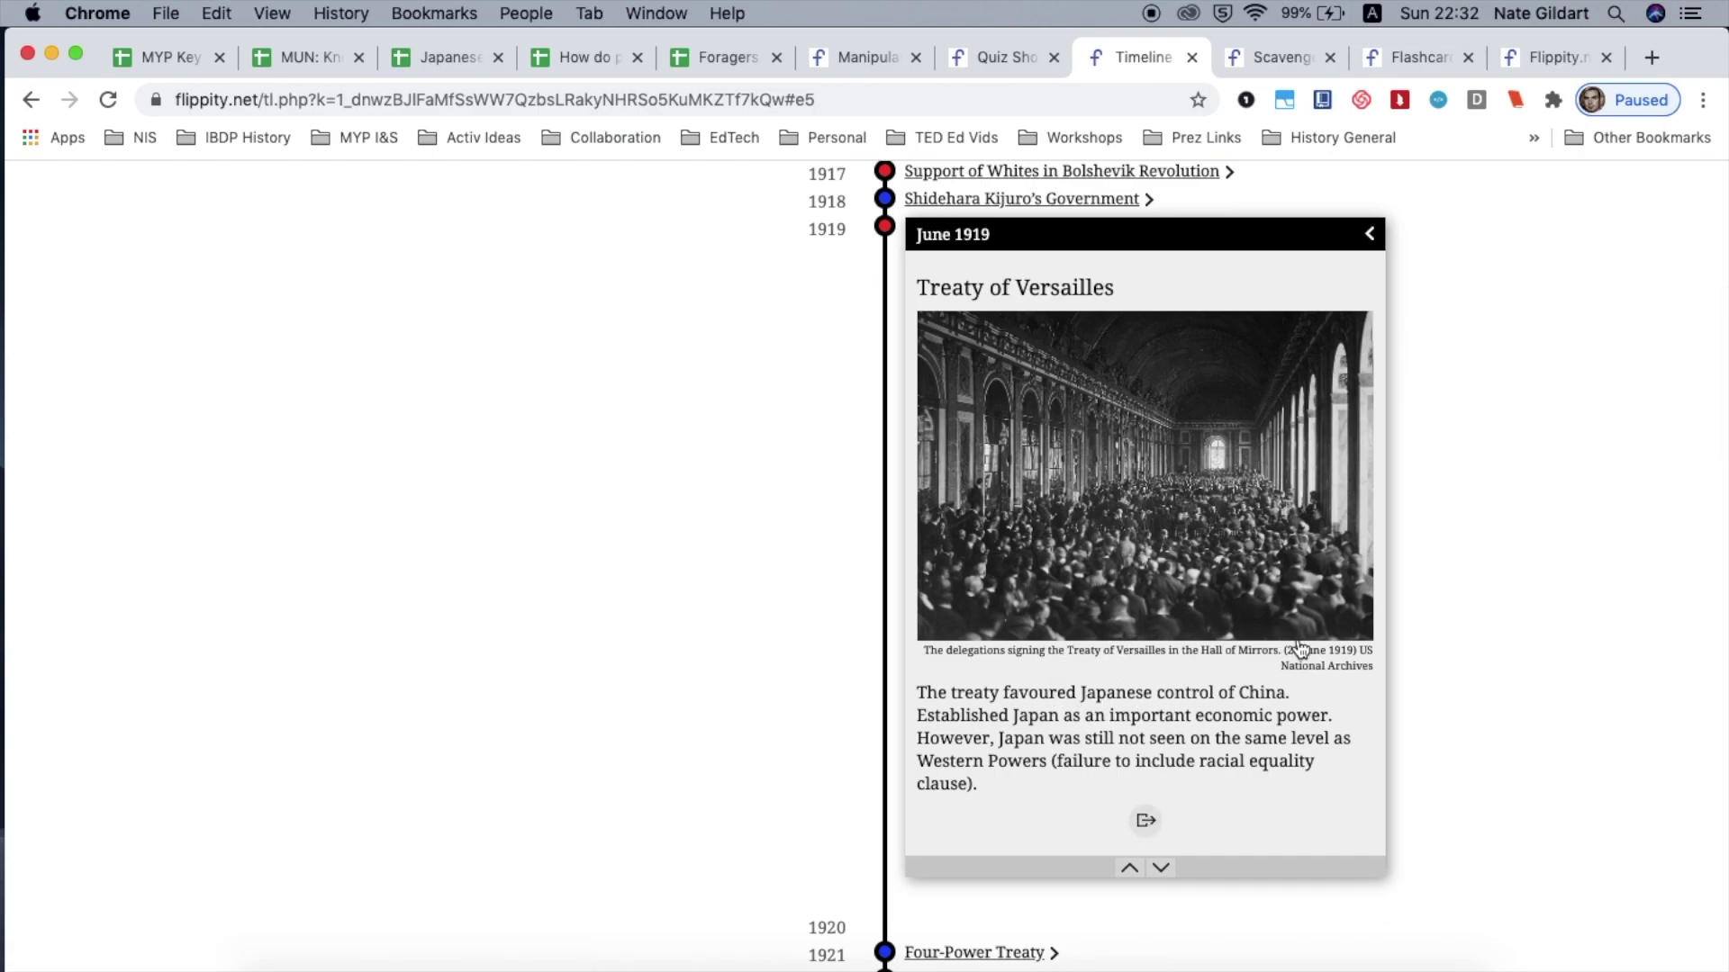
{"action": "left_click", "coordinate": [1147, 823]}
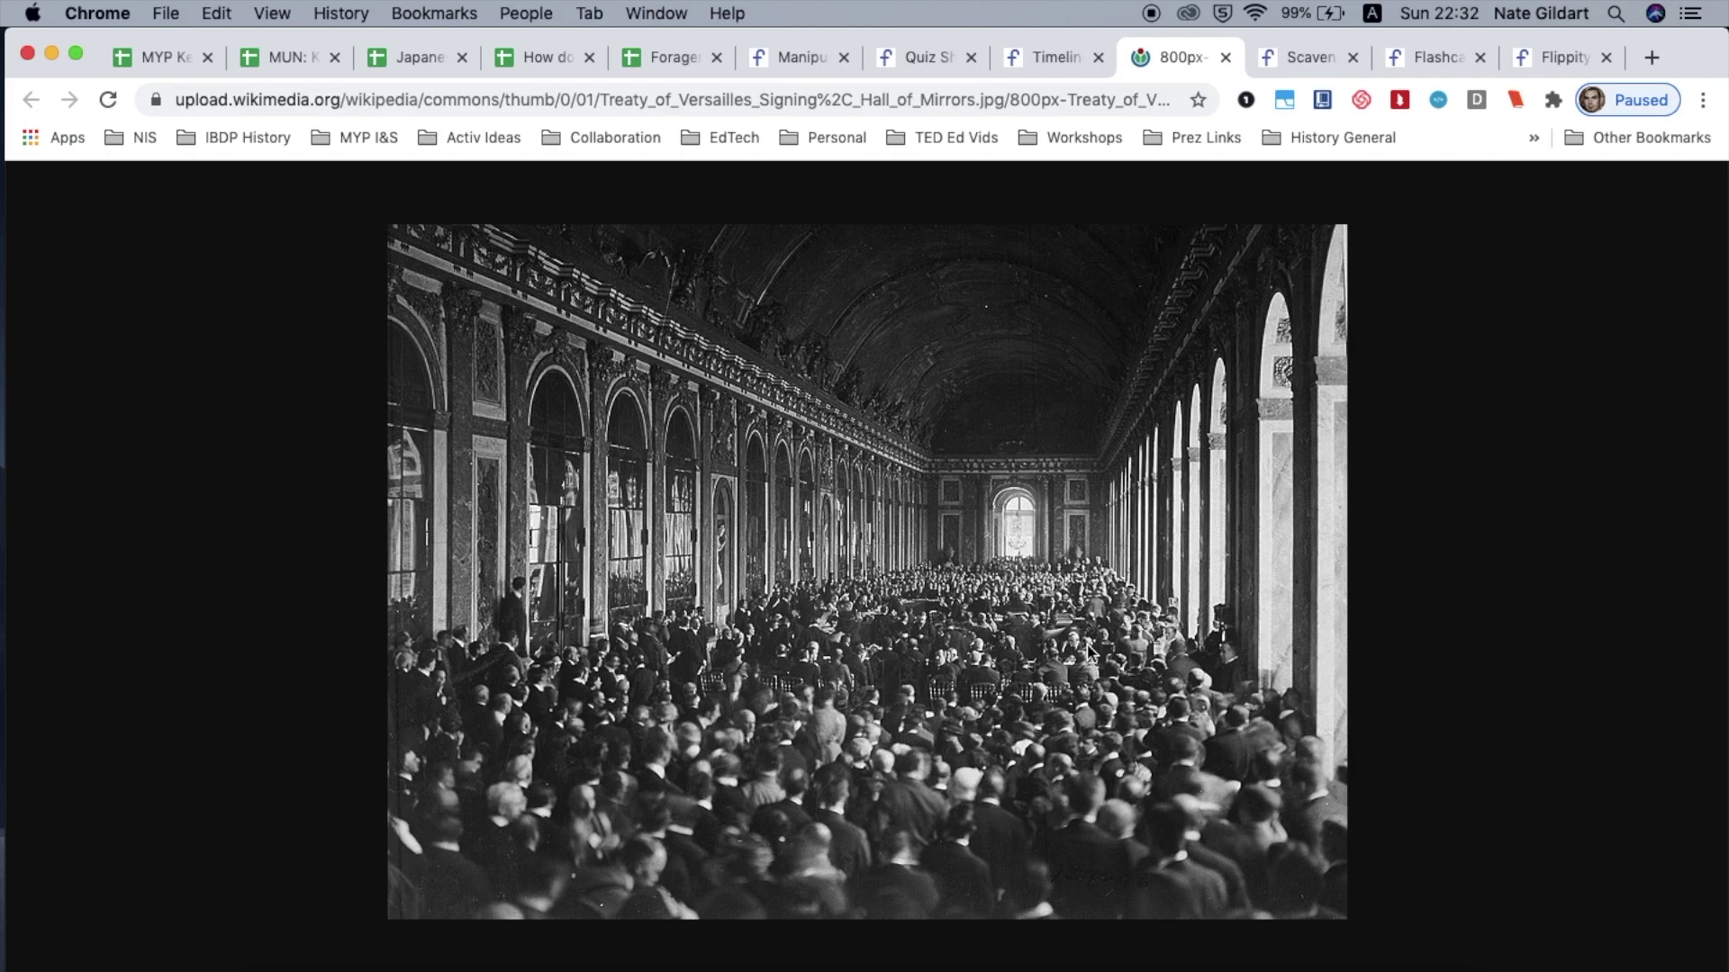
{"action": "key", "text": "super+w"}
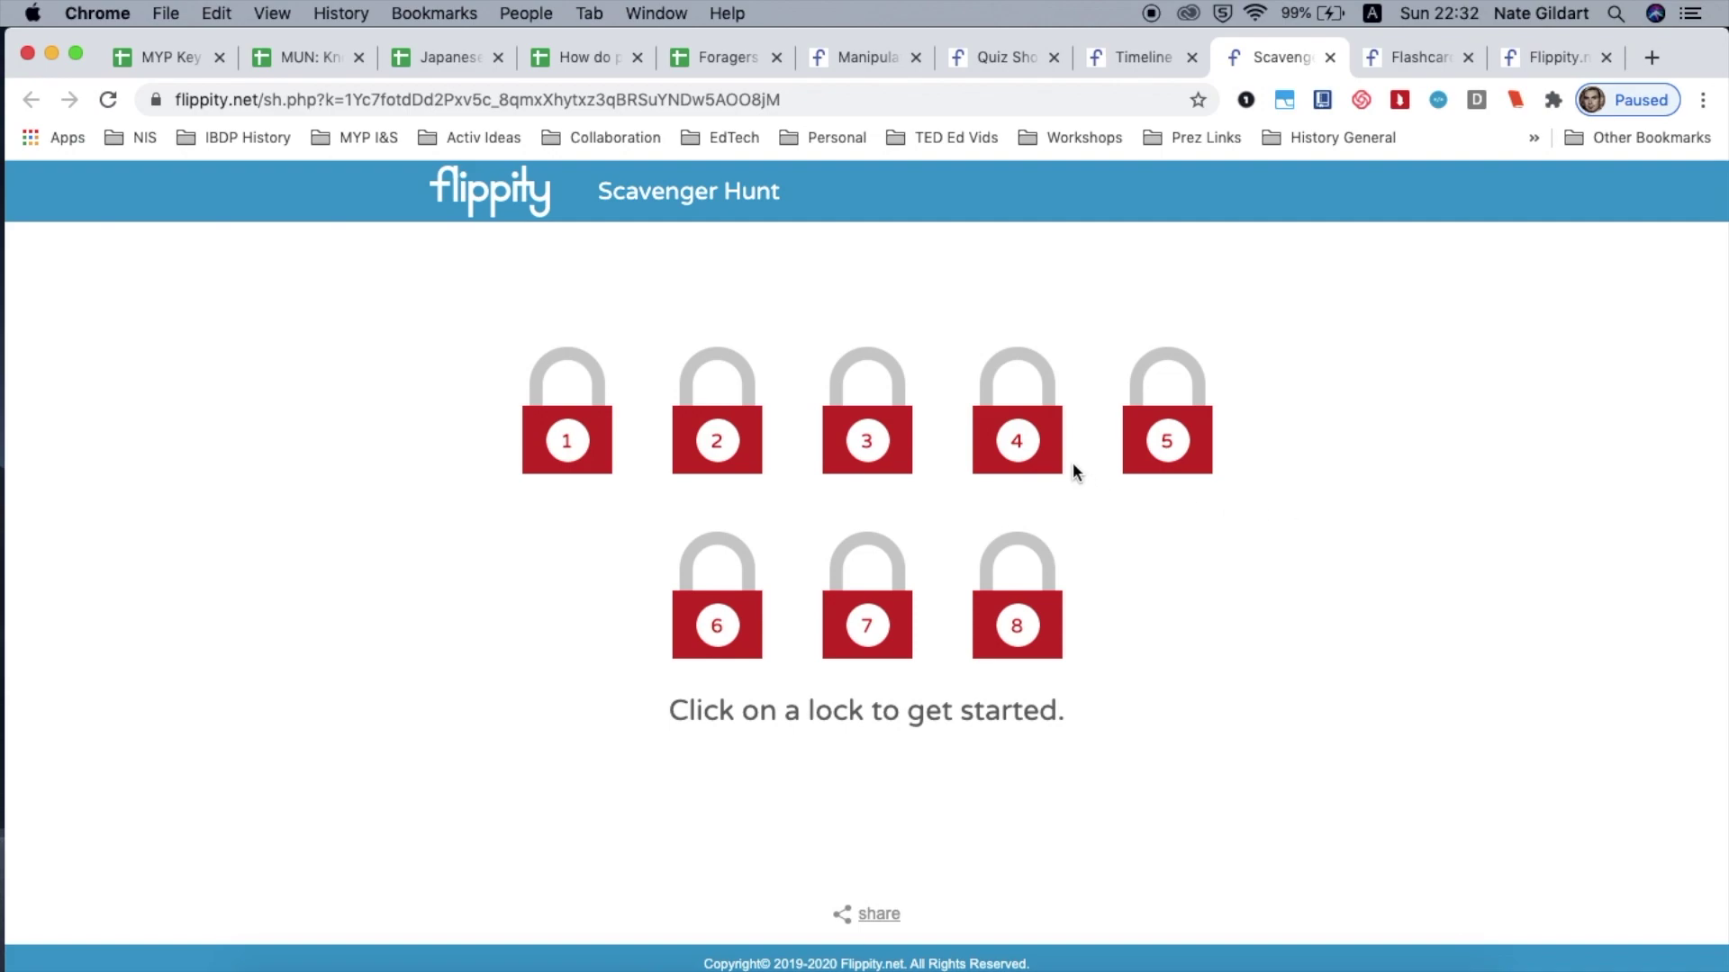
- Unlock lock 5 with the answer 'persuasion' and return to the locks
{"action": "left_click", "coordinate": [1152, 438]}
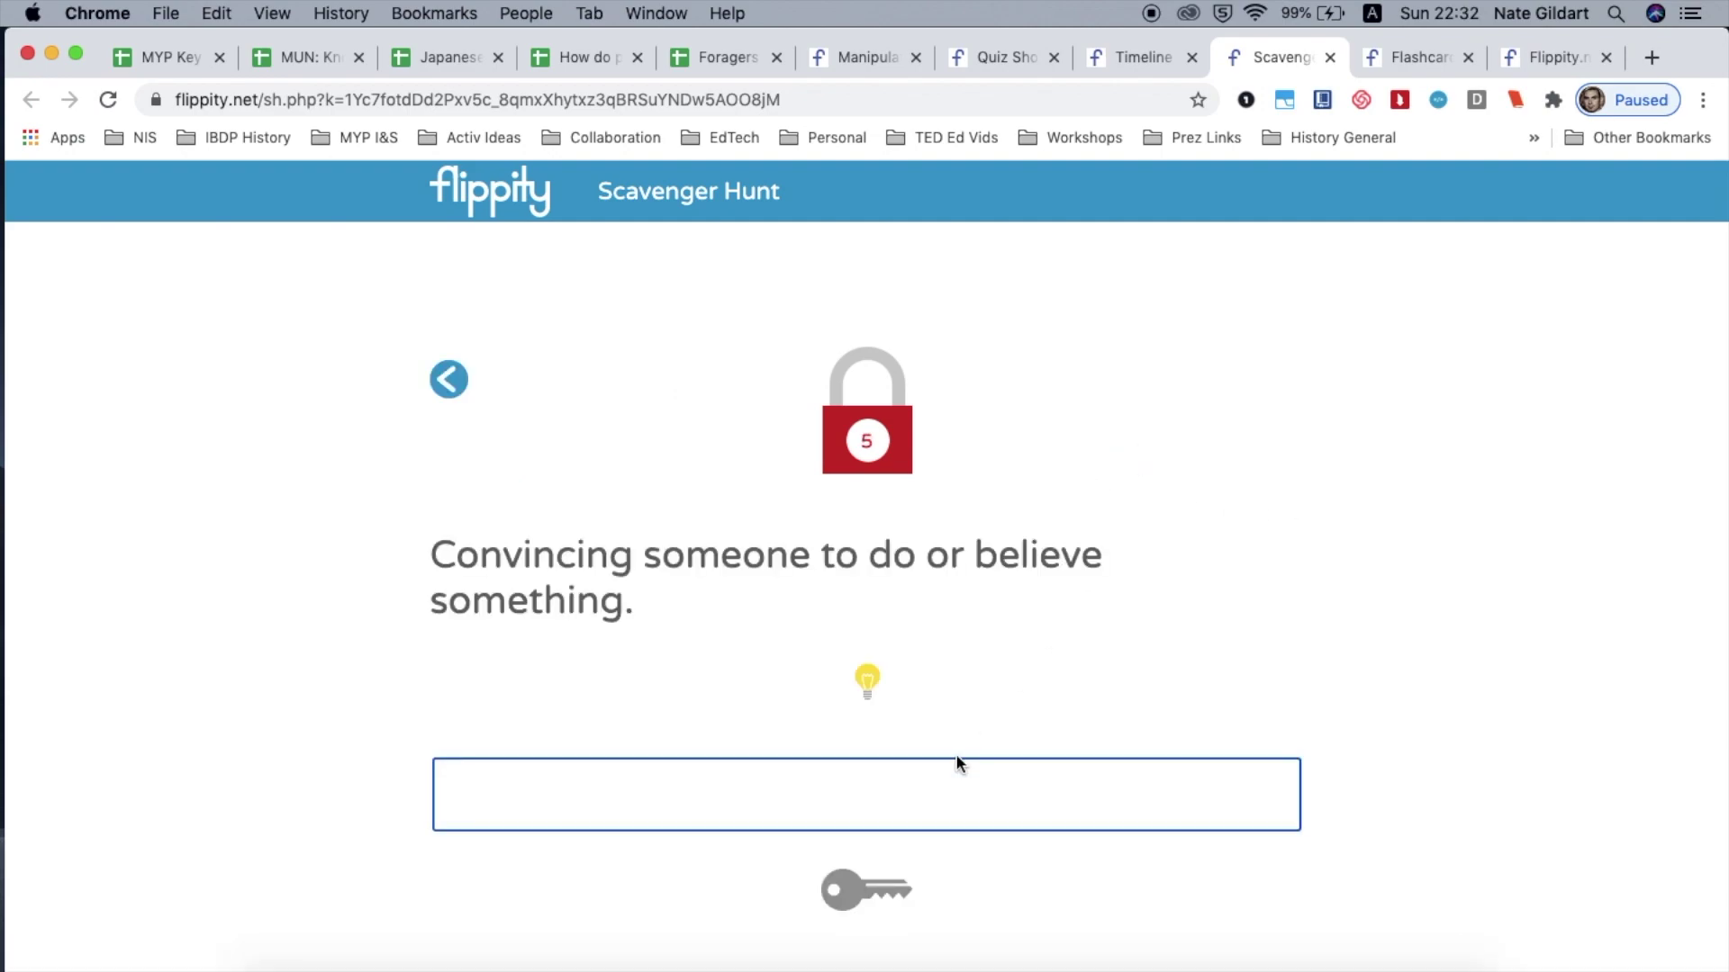
{"action": "type", "text": "persuasion"}
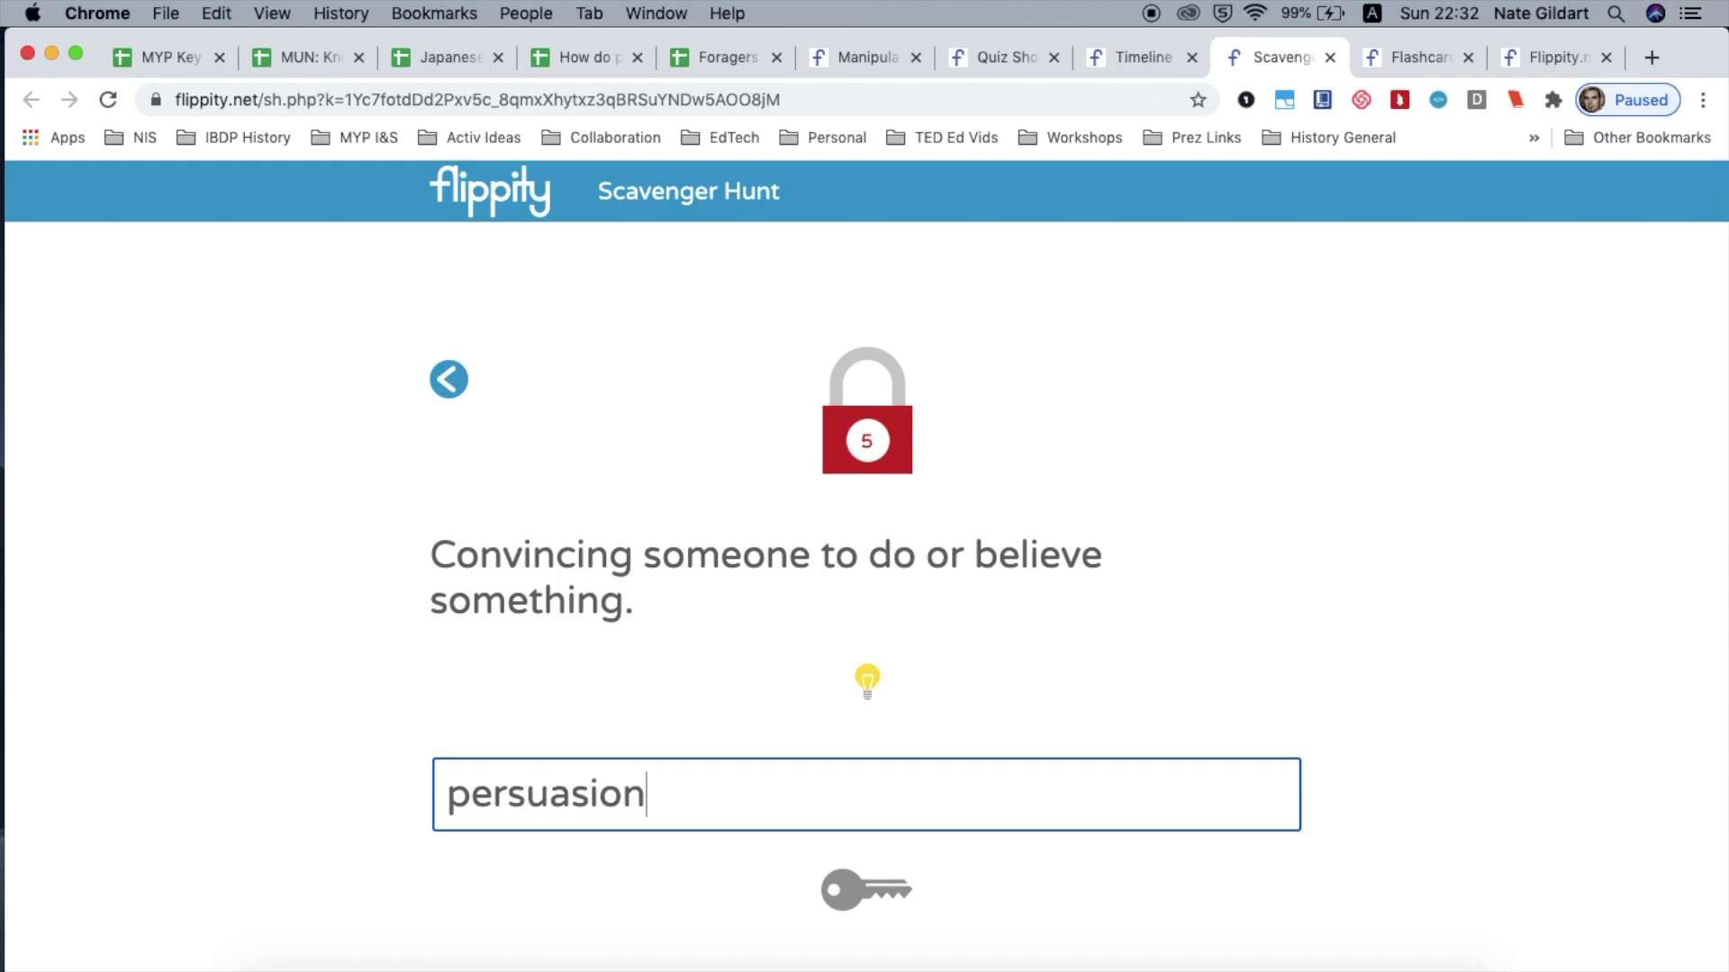
{"action": "key", "text": "Return"}
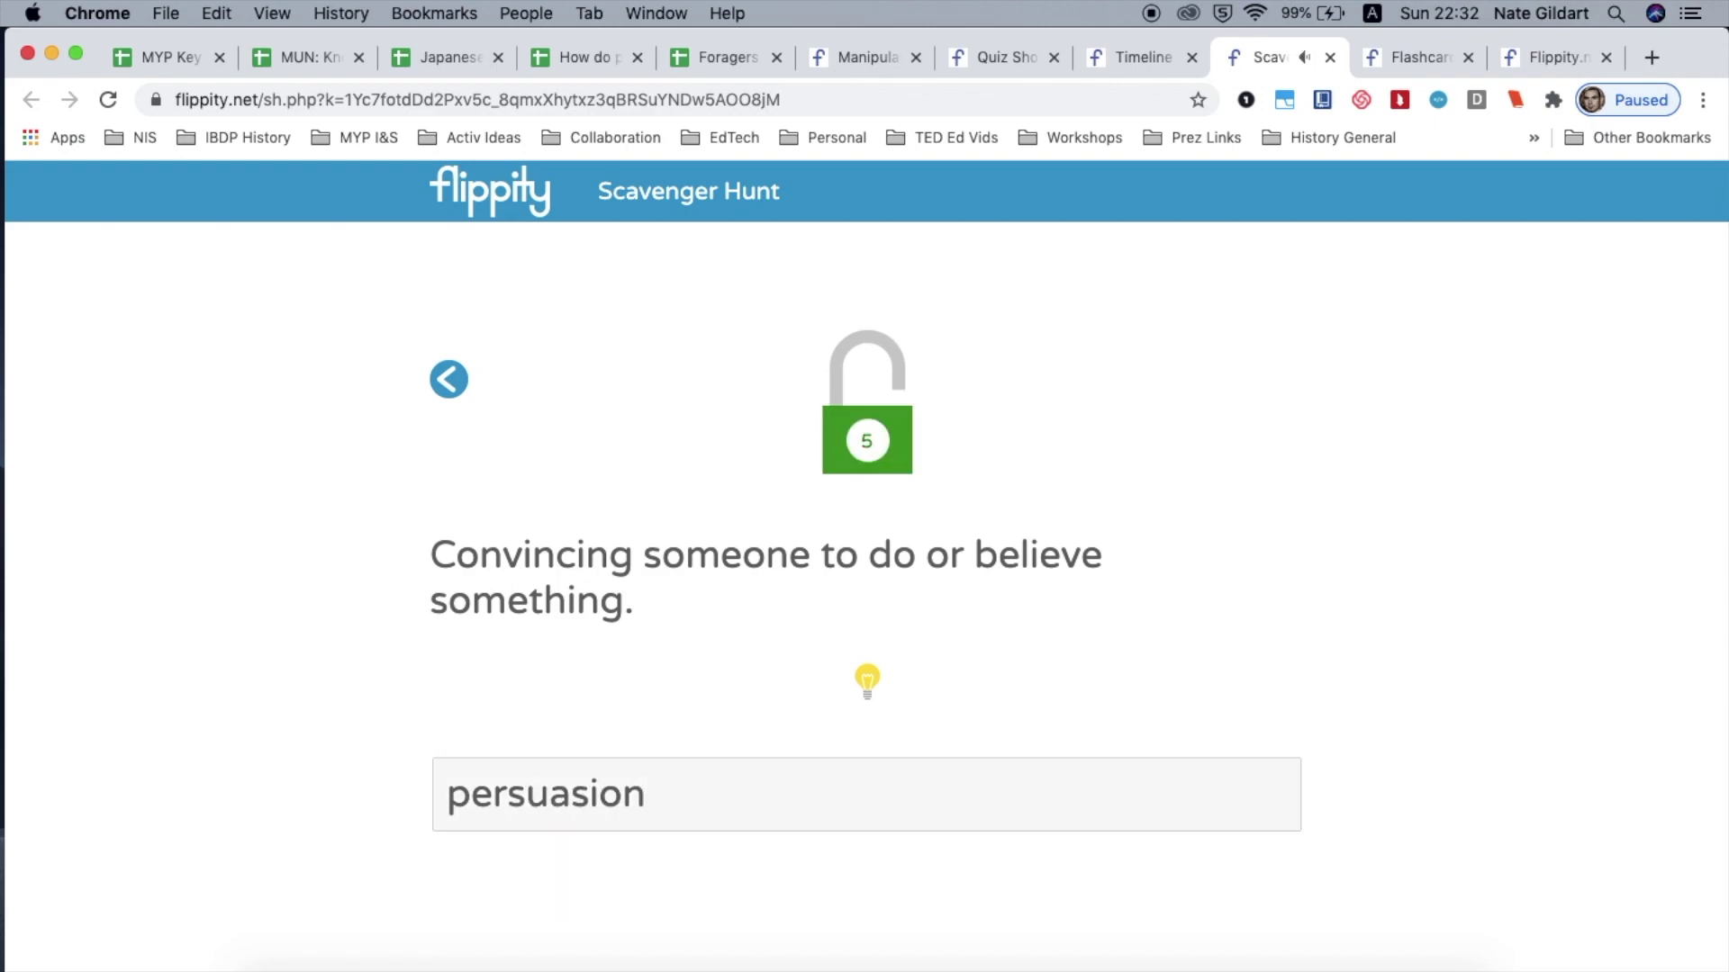
{"action": "left_click", "coordinate": [449, 381]}
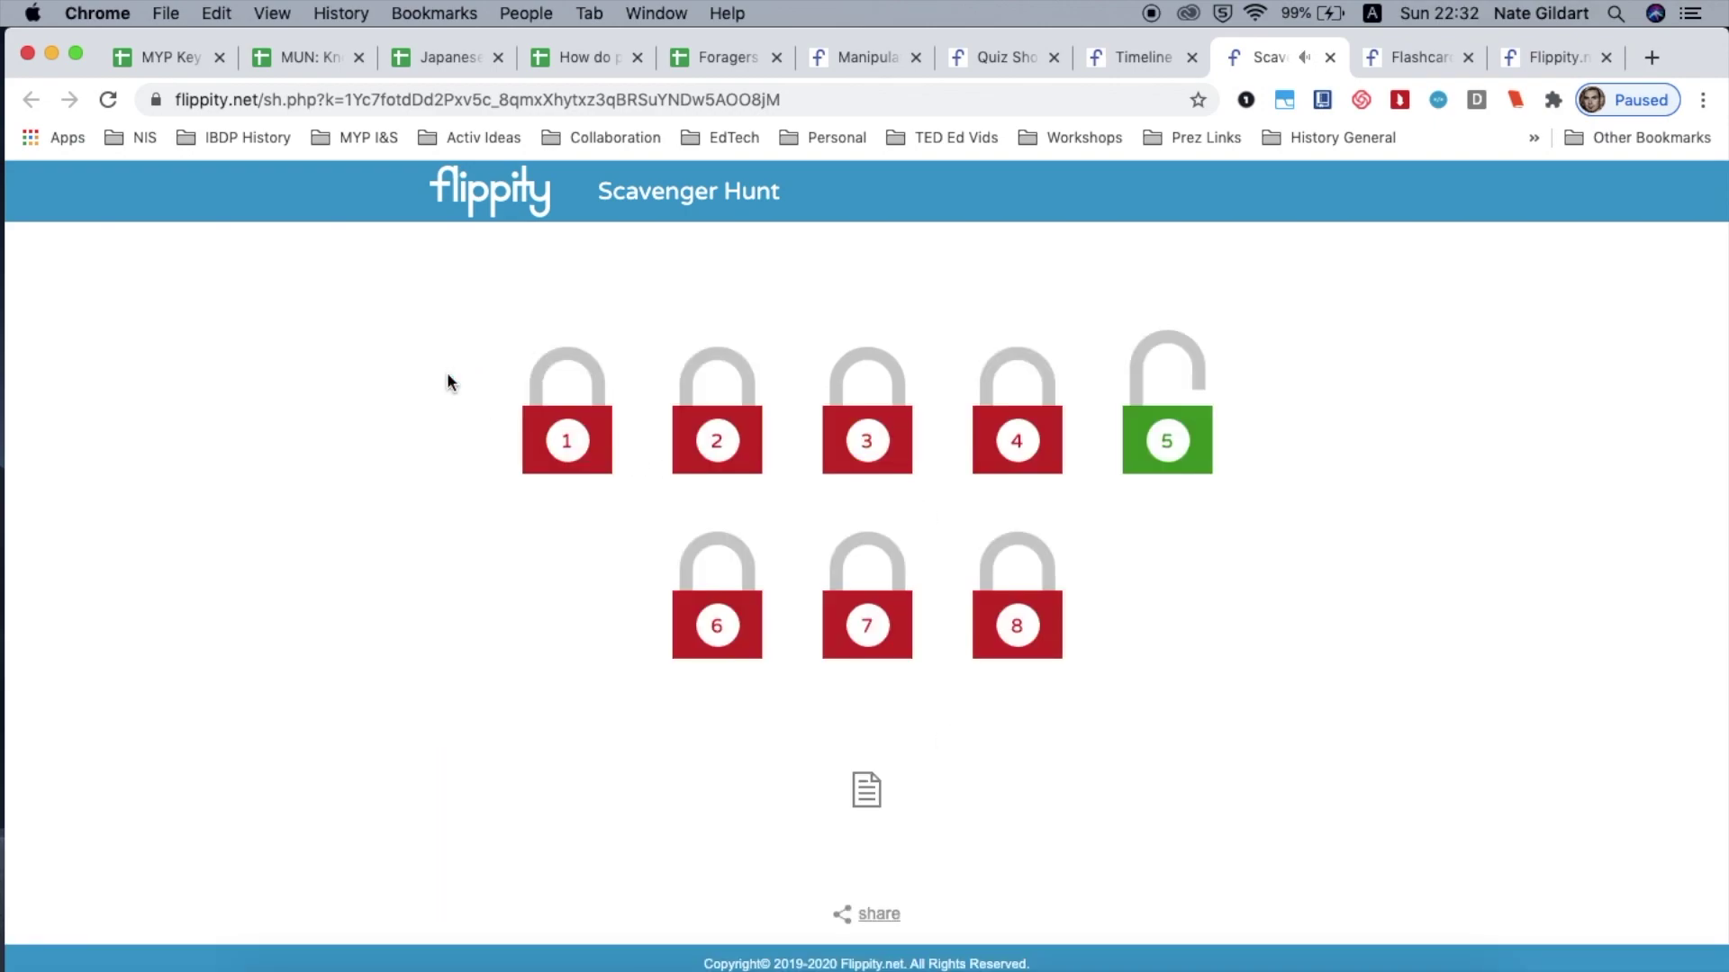
- Unlock lock 2 with the answer 'authority' and return to the locks
{"action": "left_click", "coordinate": [716, 442]}
{"action": "type", "text": "authority"}
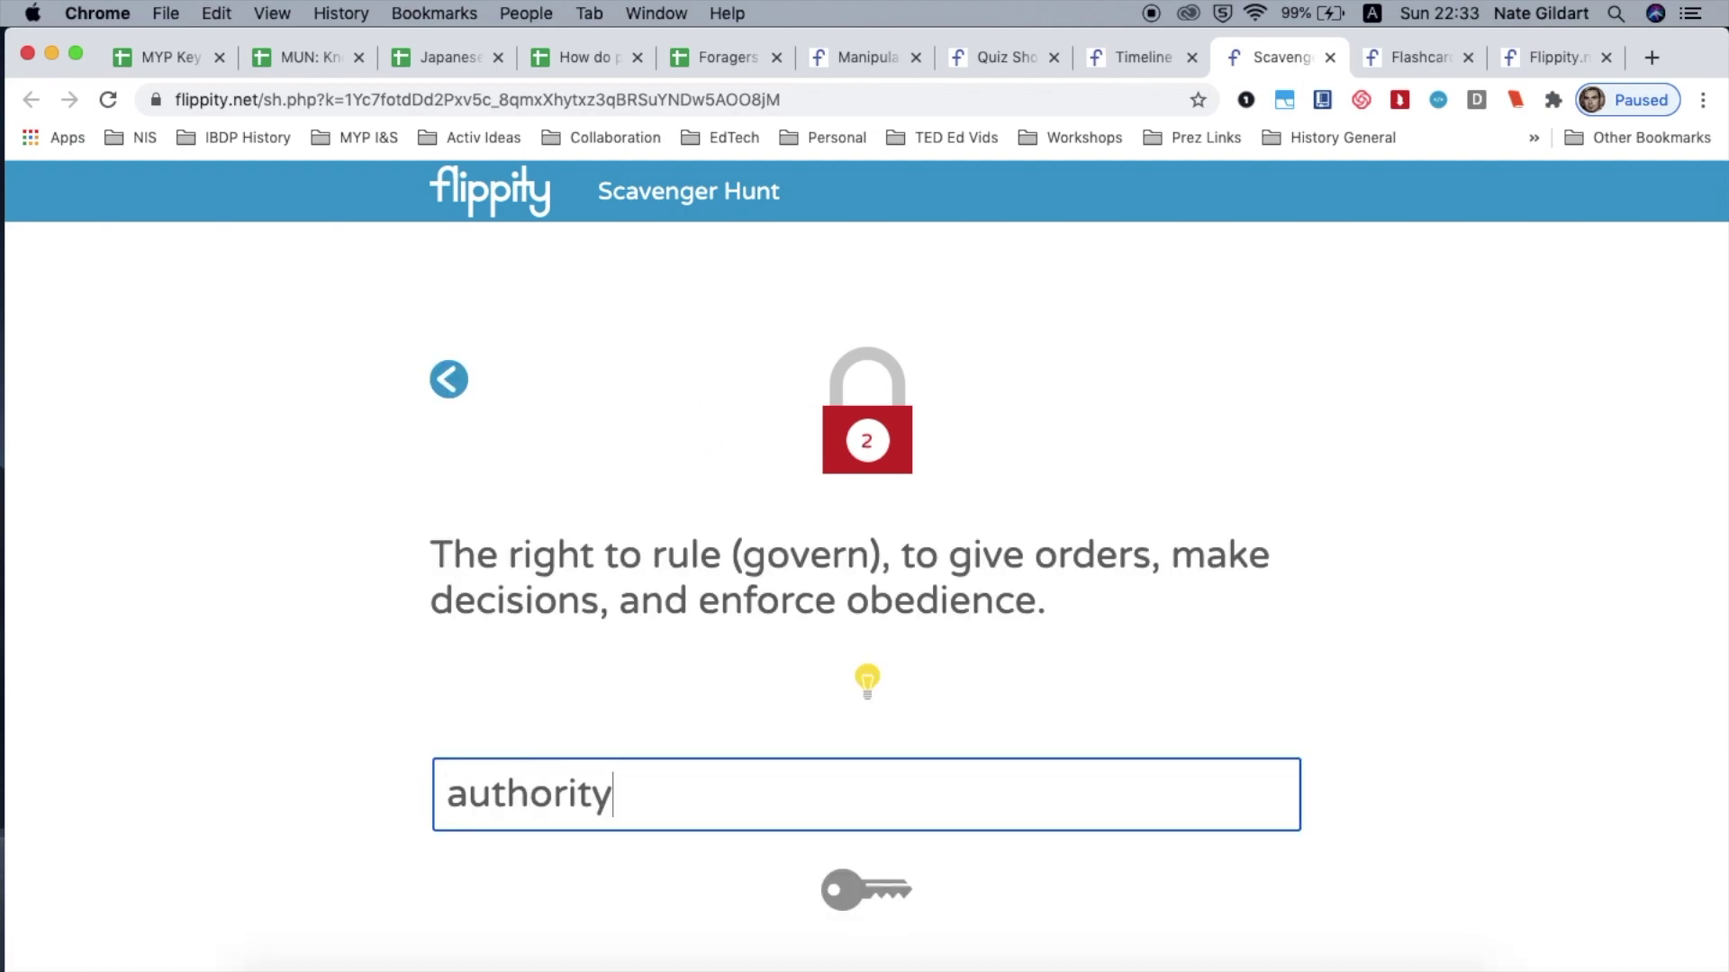
{"action": "key", "text": "Return"}
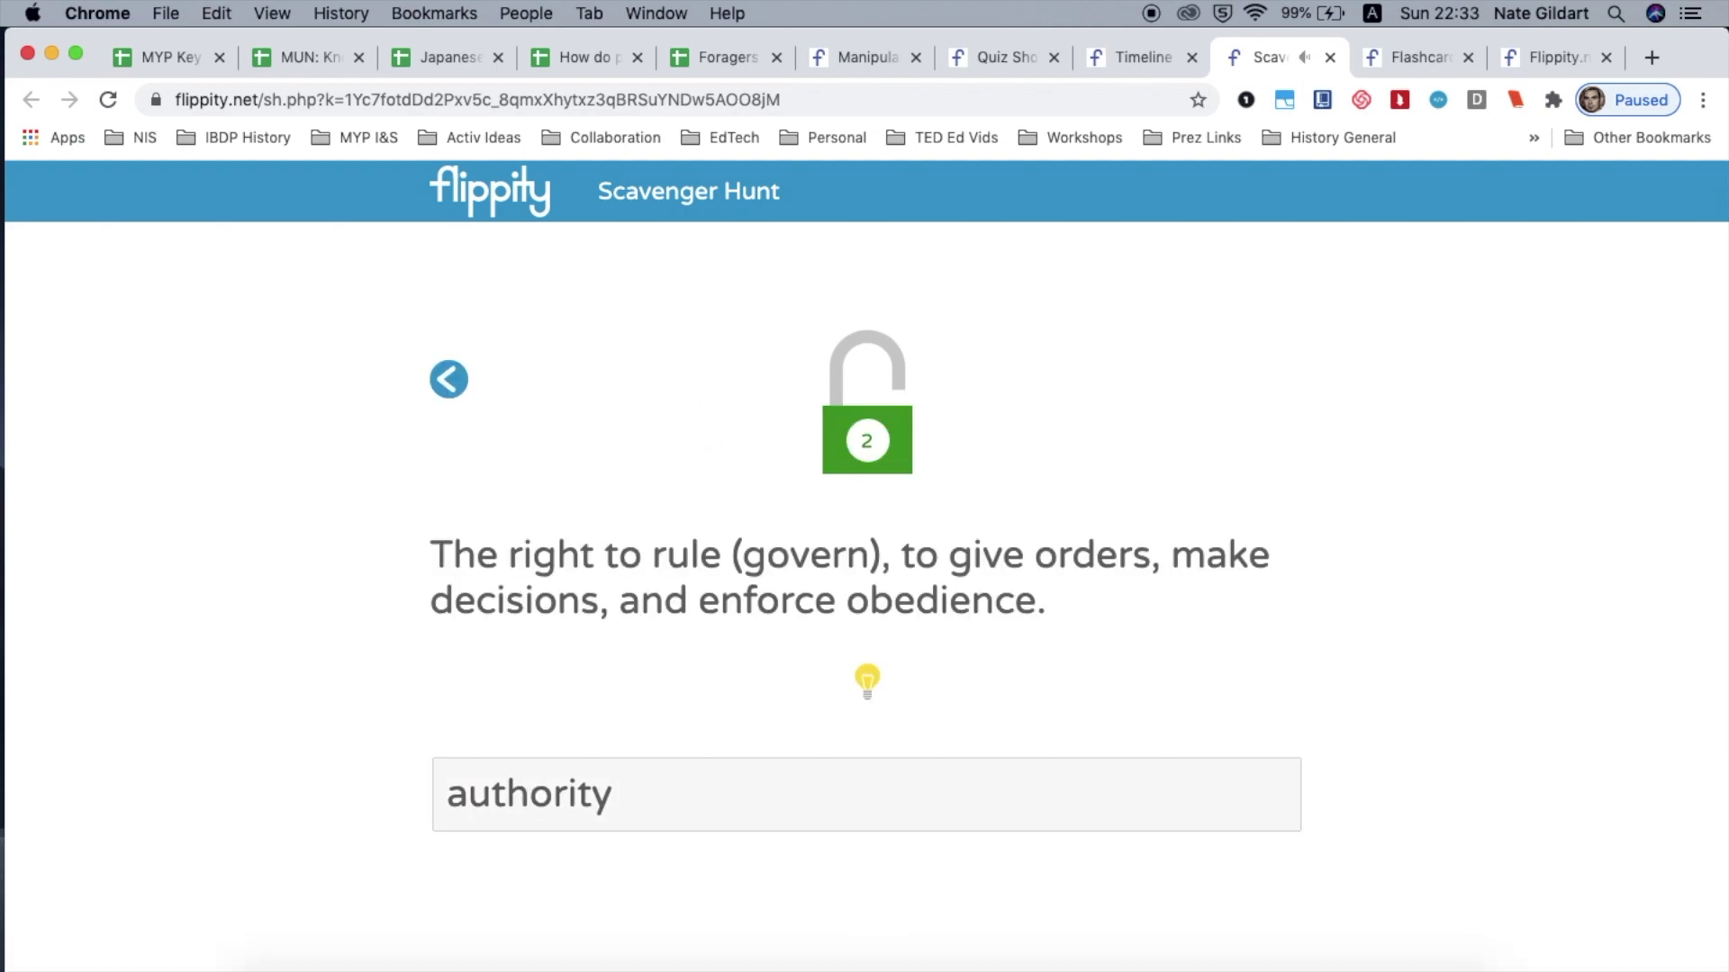
{"action": "left_click", "coordinate": [448, 379]}
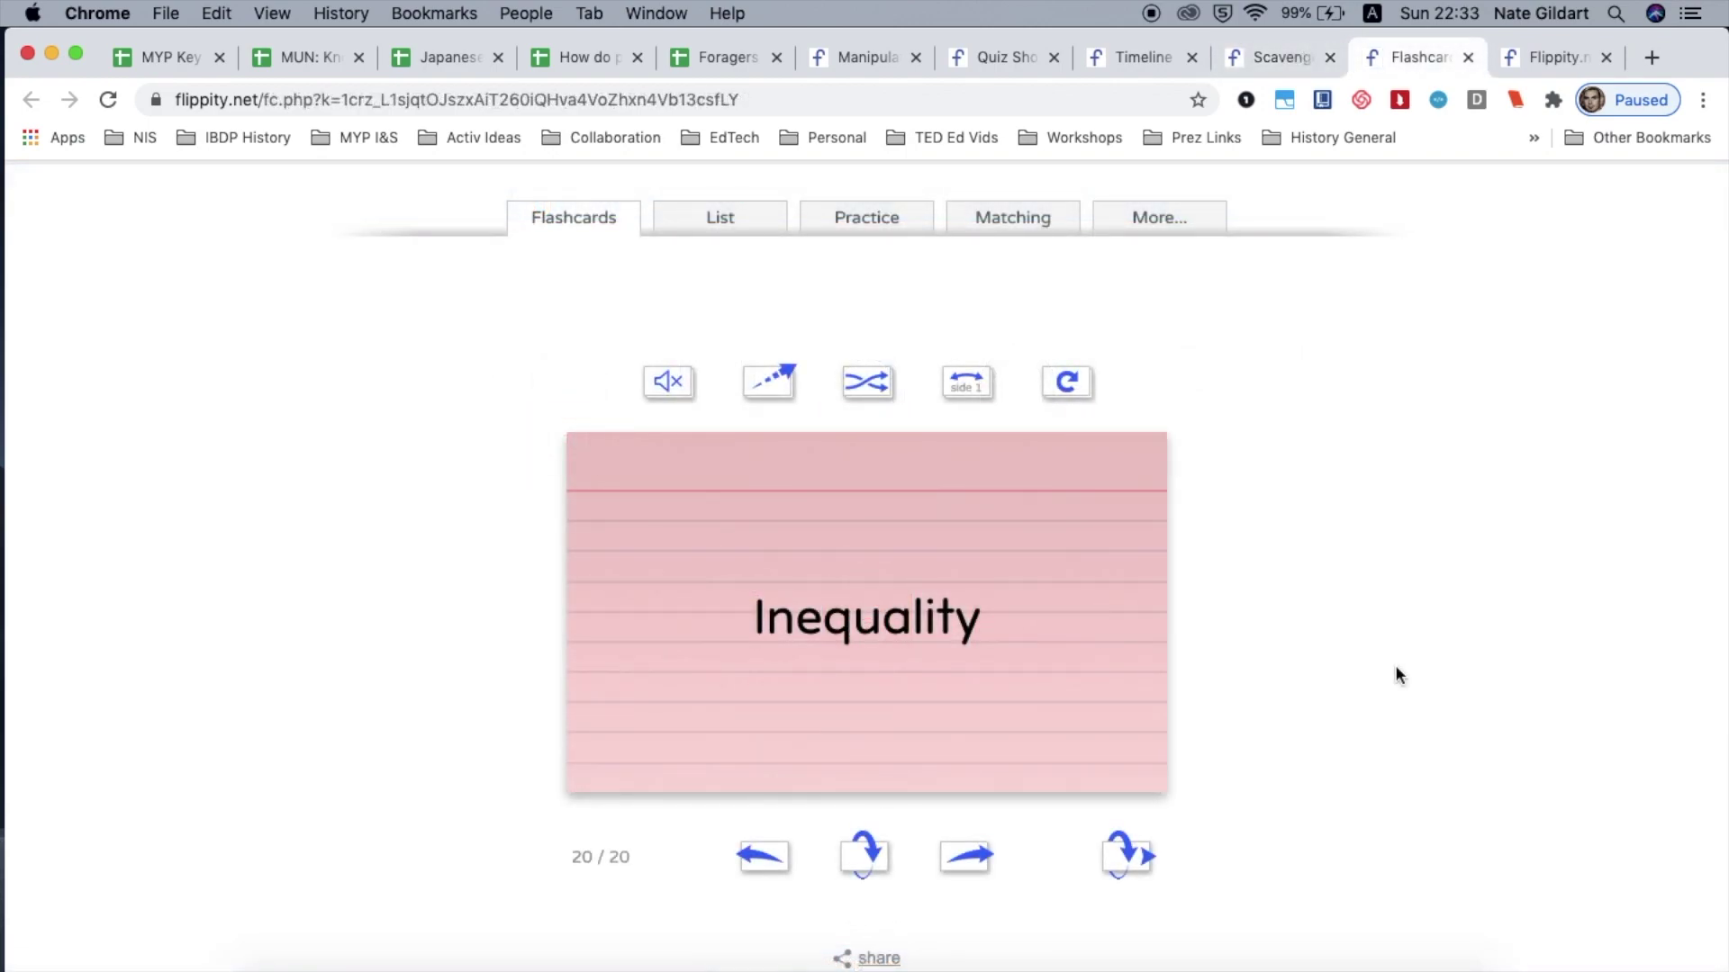
- Flip the Inequality, Forger and Hunter-Gatherer cards to their definitions, advancing after each
{"action": "left_click", "coordinate": [990, 663]}
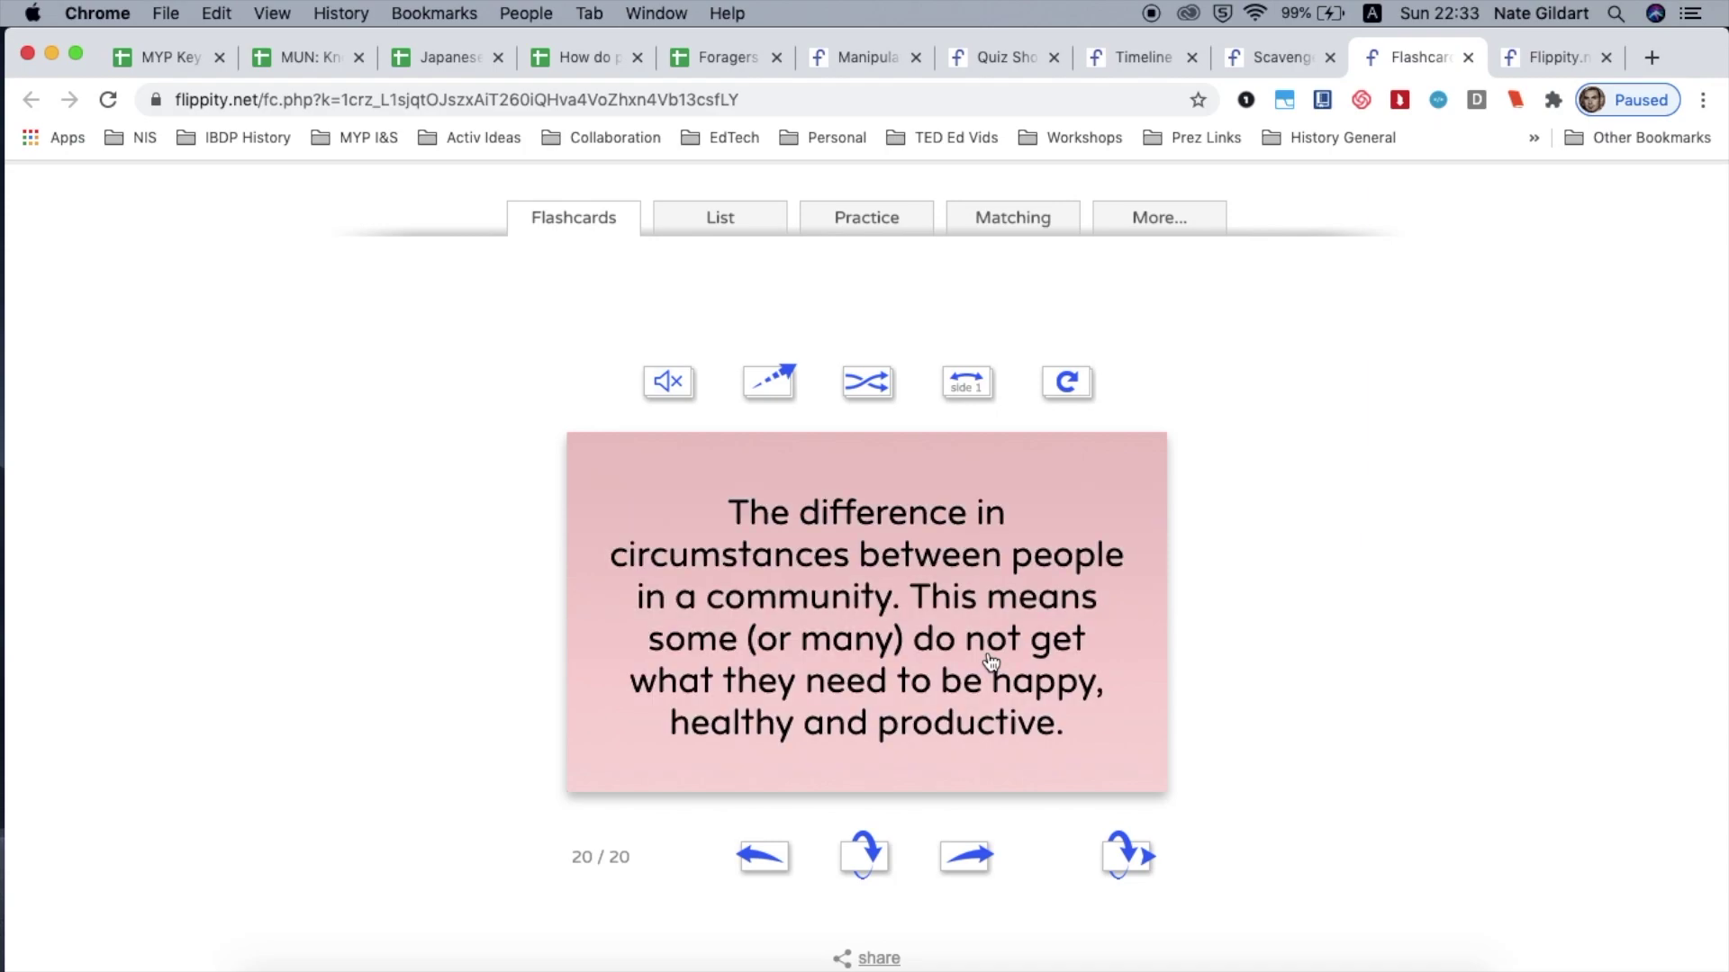
{"action": "key", "text": "Right"}
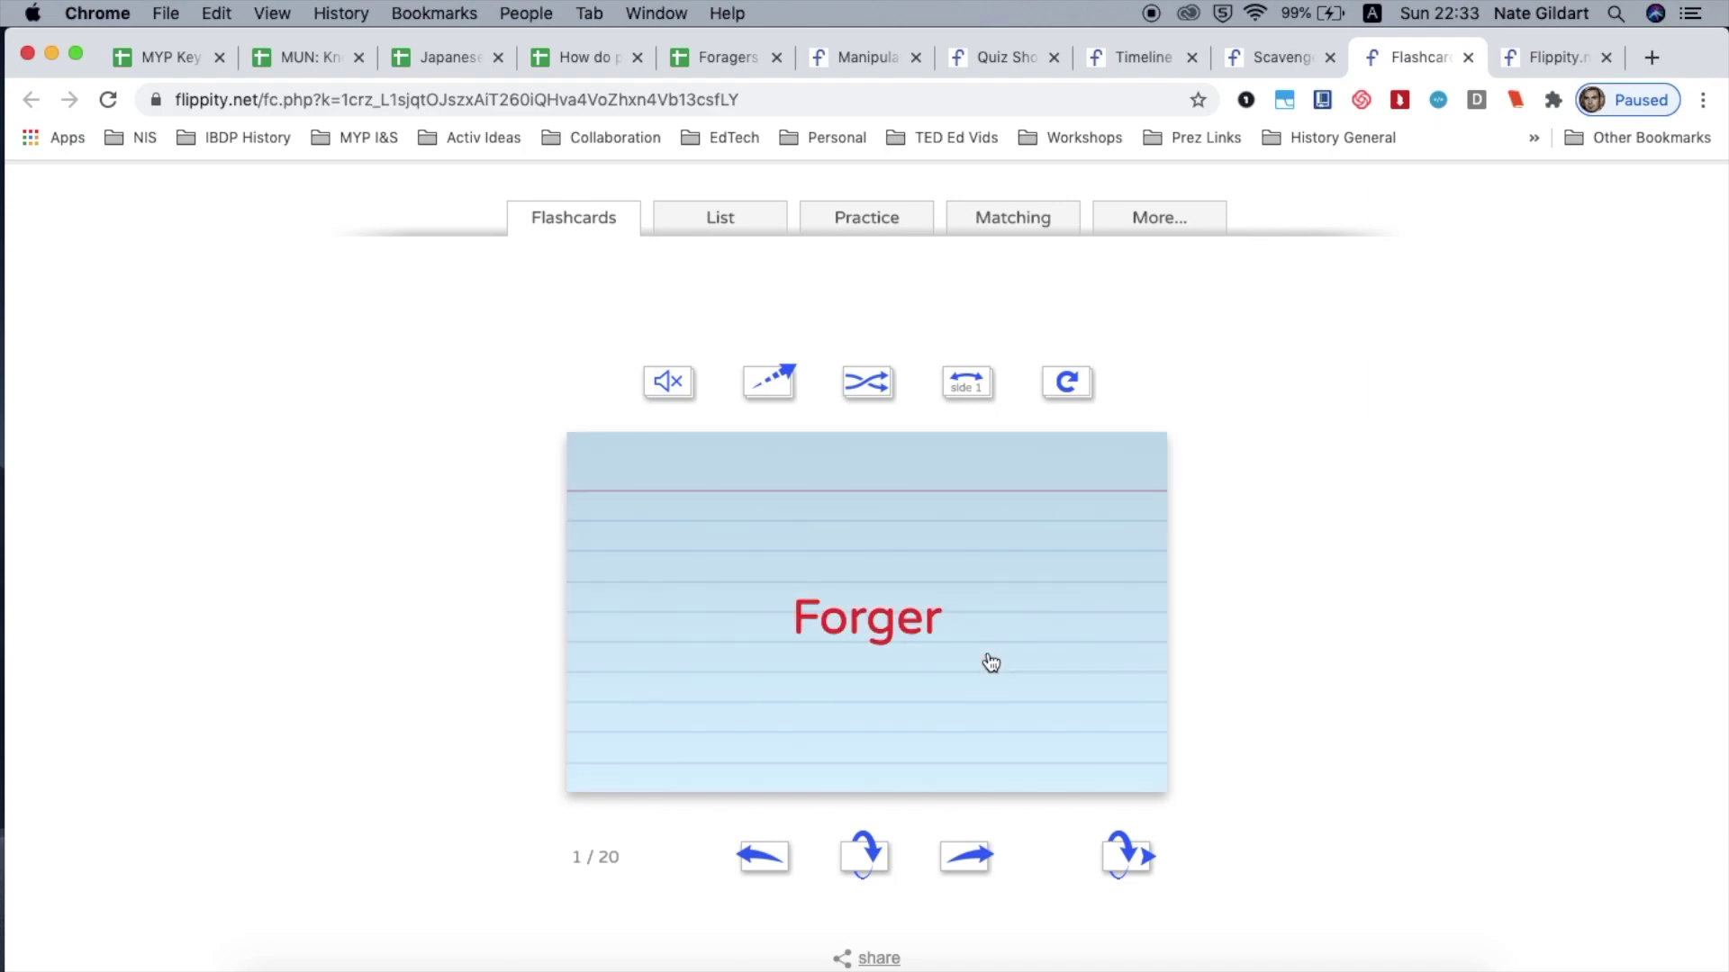
{"action": "left_click", "coordinate": [991, 662]}
{"action": "key", "text": "Right"}
{"action": "left_click", "coordinate": [990, 663]}
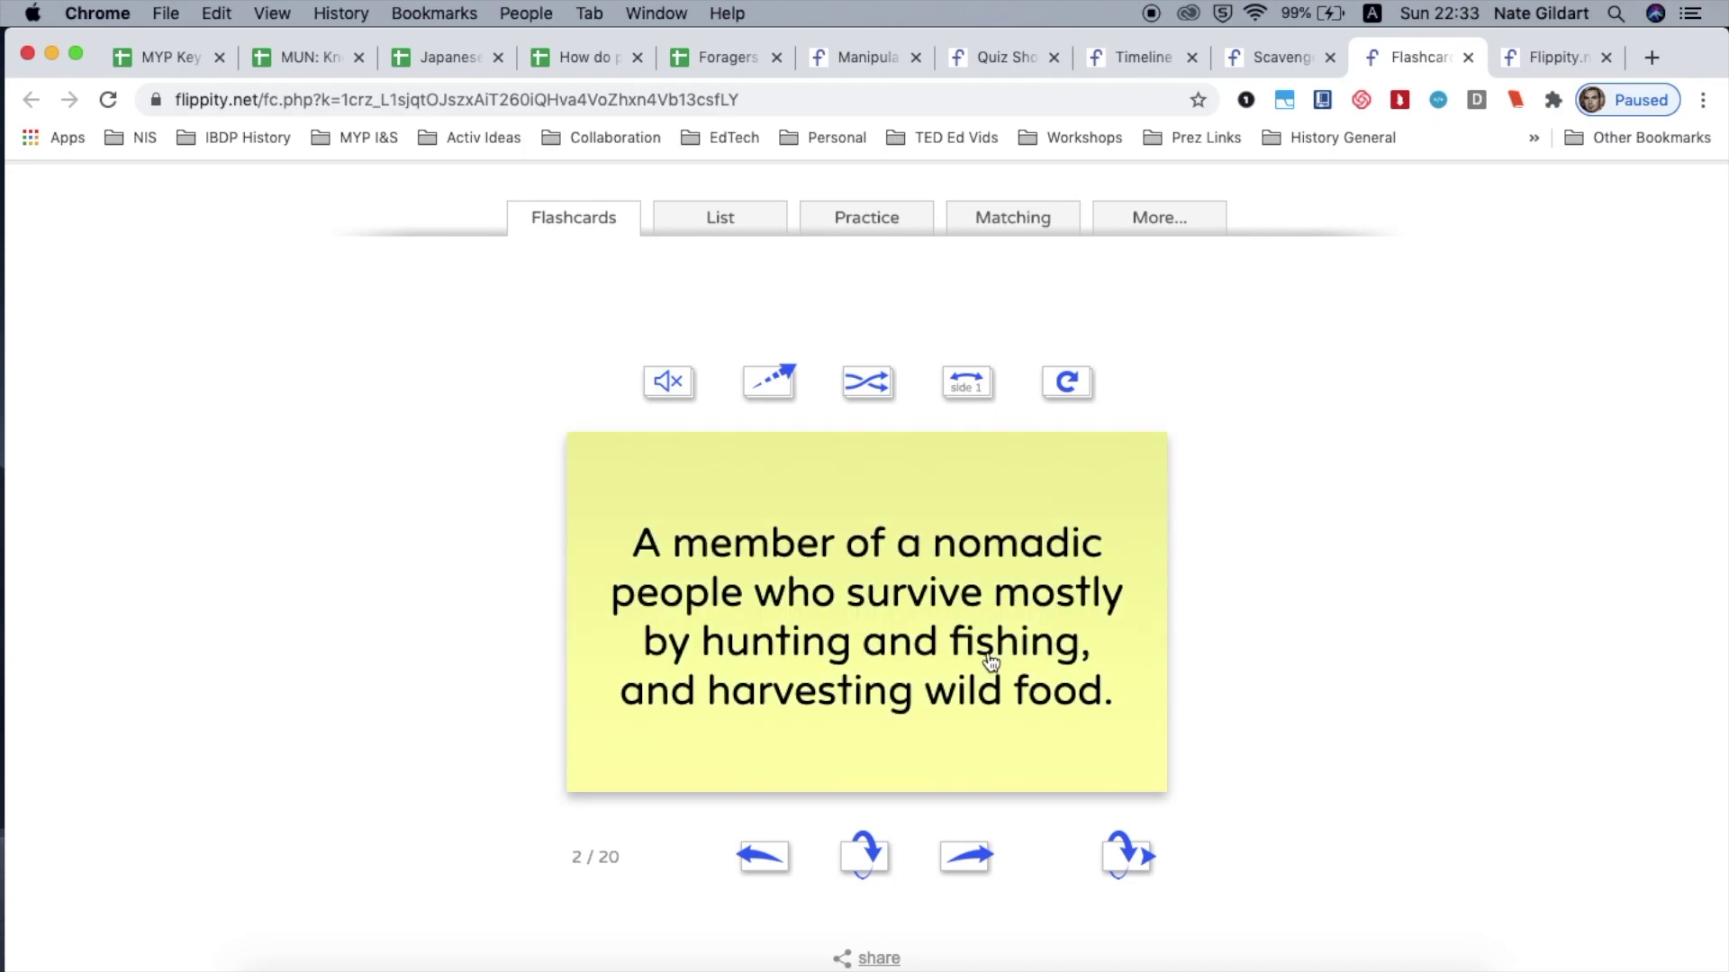
{"action": "key", "text": "Right"}
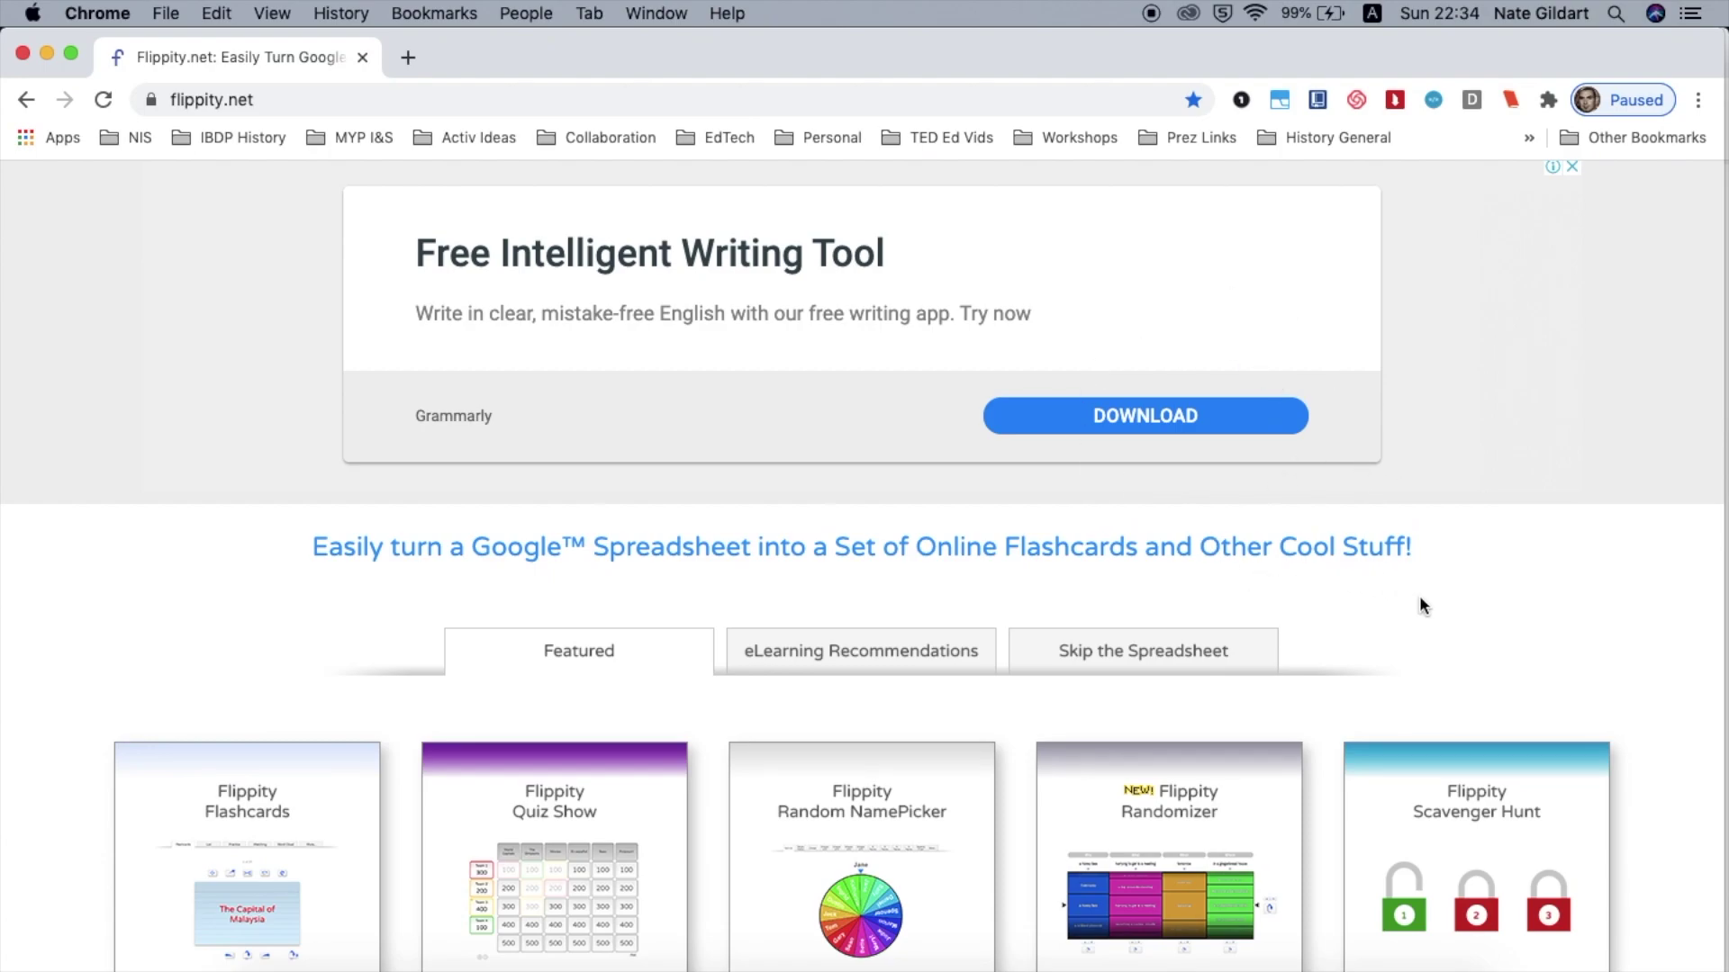
- Find the Scavenger Hunt card on the home page and open its Template link
{"action": "scroll", "coordinate": [1419, 596], "scroll_direction": "down", "scroll_amount": 5}
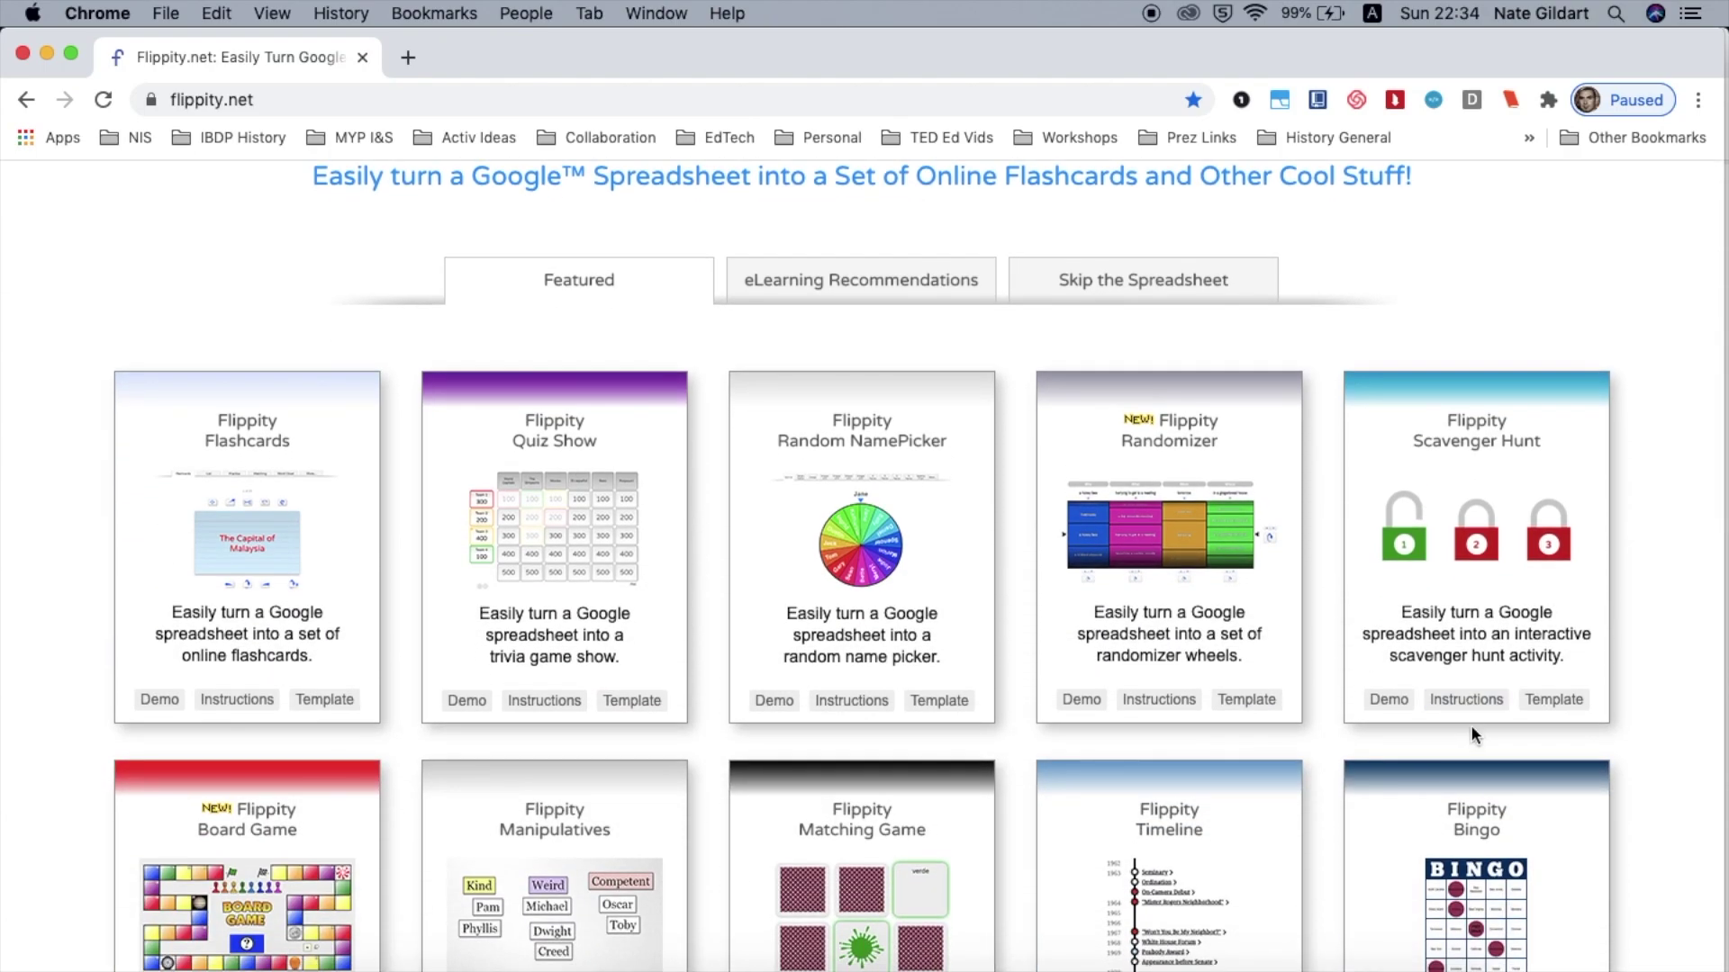
{"action": "scroll", "coordinate": [1471, 722], "scroll_direction": "up", "scroll_amount": 5}
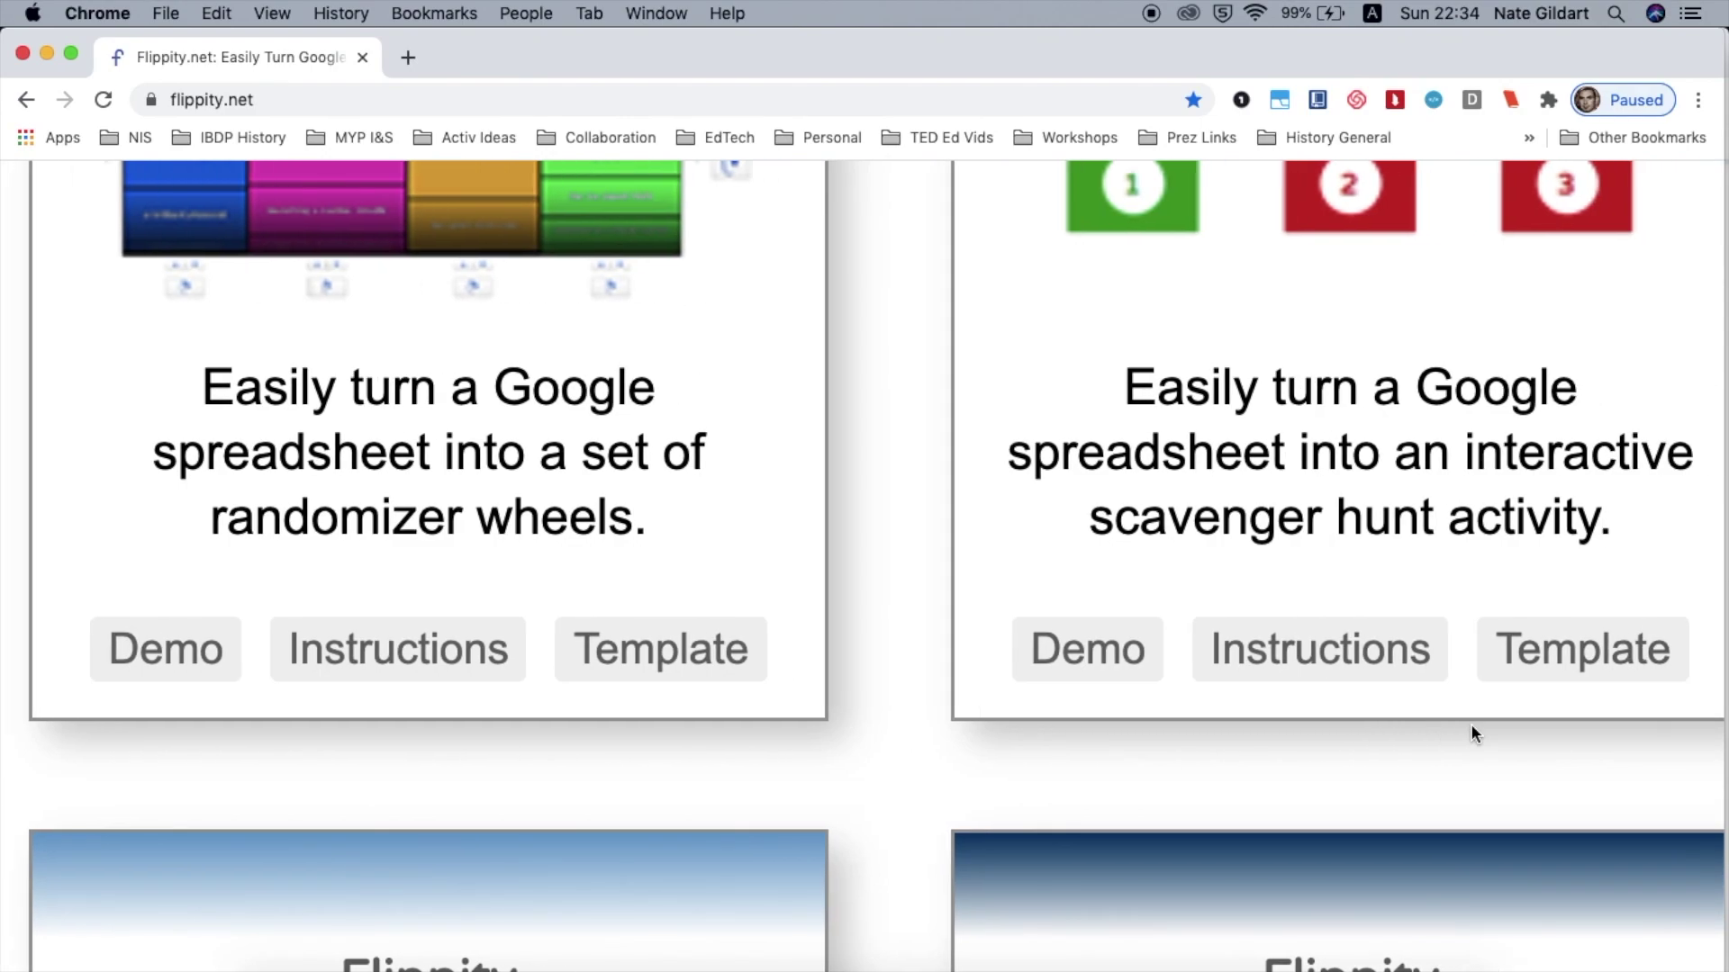
{"action": "scroll", "coordinate": [1472, 723], "scroll_direction": "up", "scroll_amount": 2}
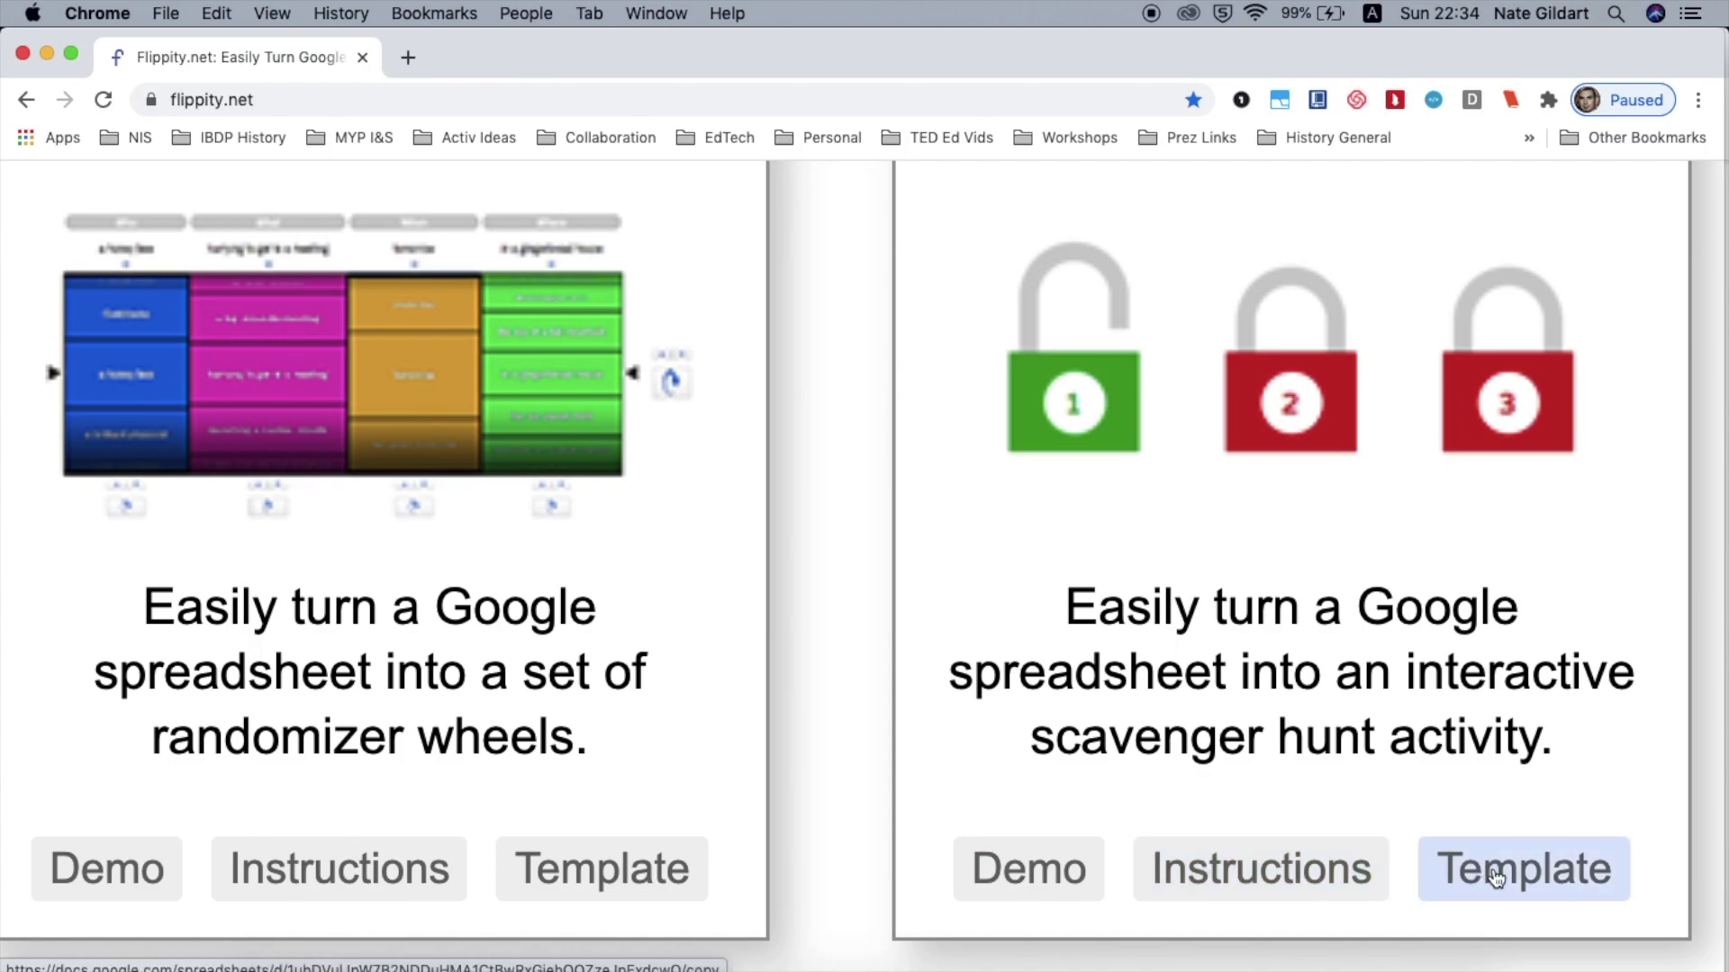
{"action": "scroll", "coordinate": [1495, 878], "scroll_direction": "down", "scroll_amount": 5}
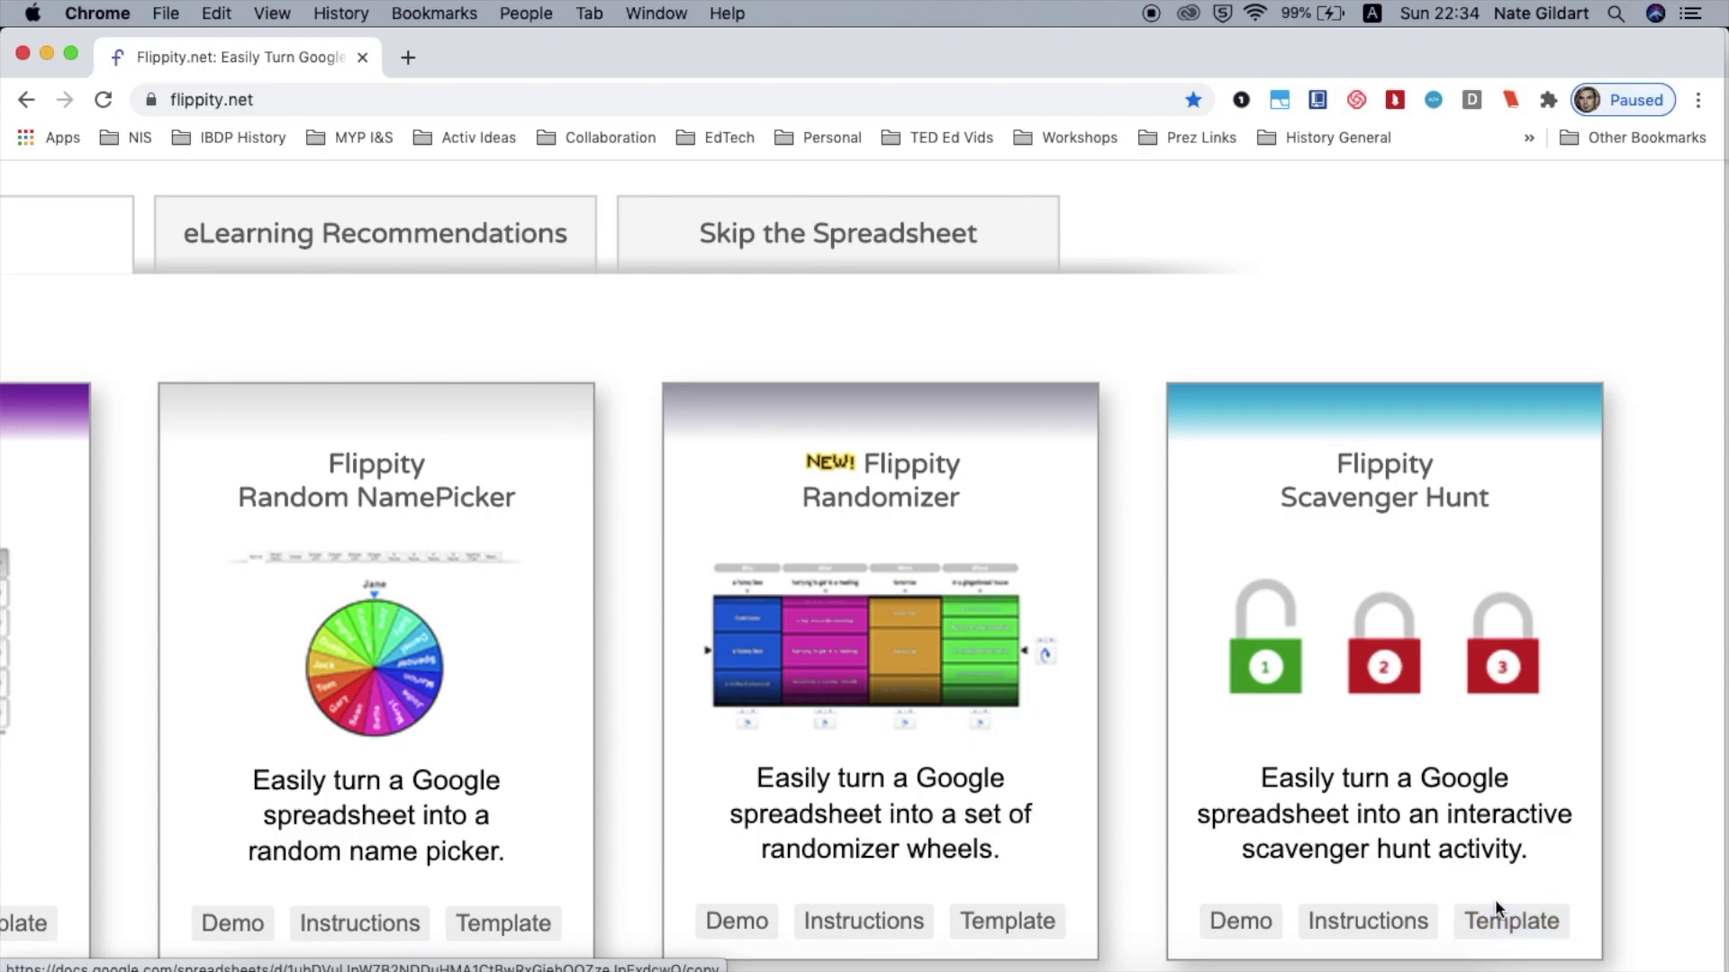
{"action": "left_click", "coordinate": [1498, 923]}
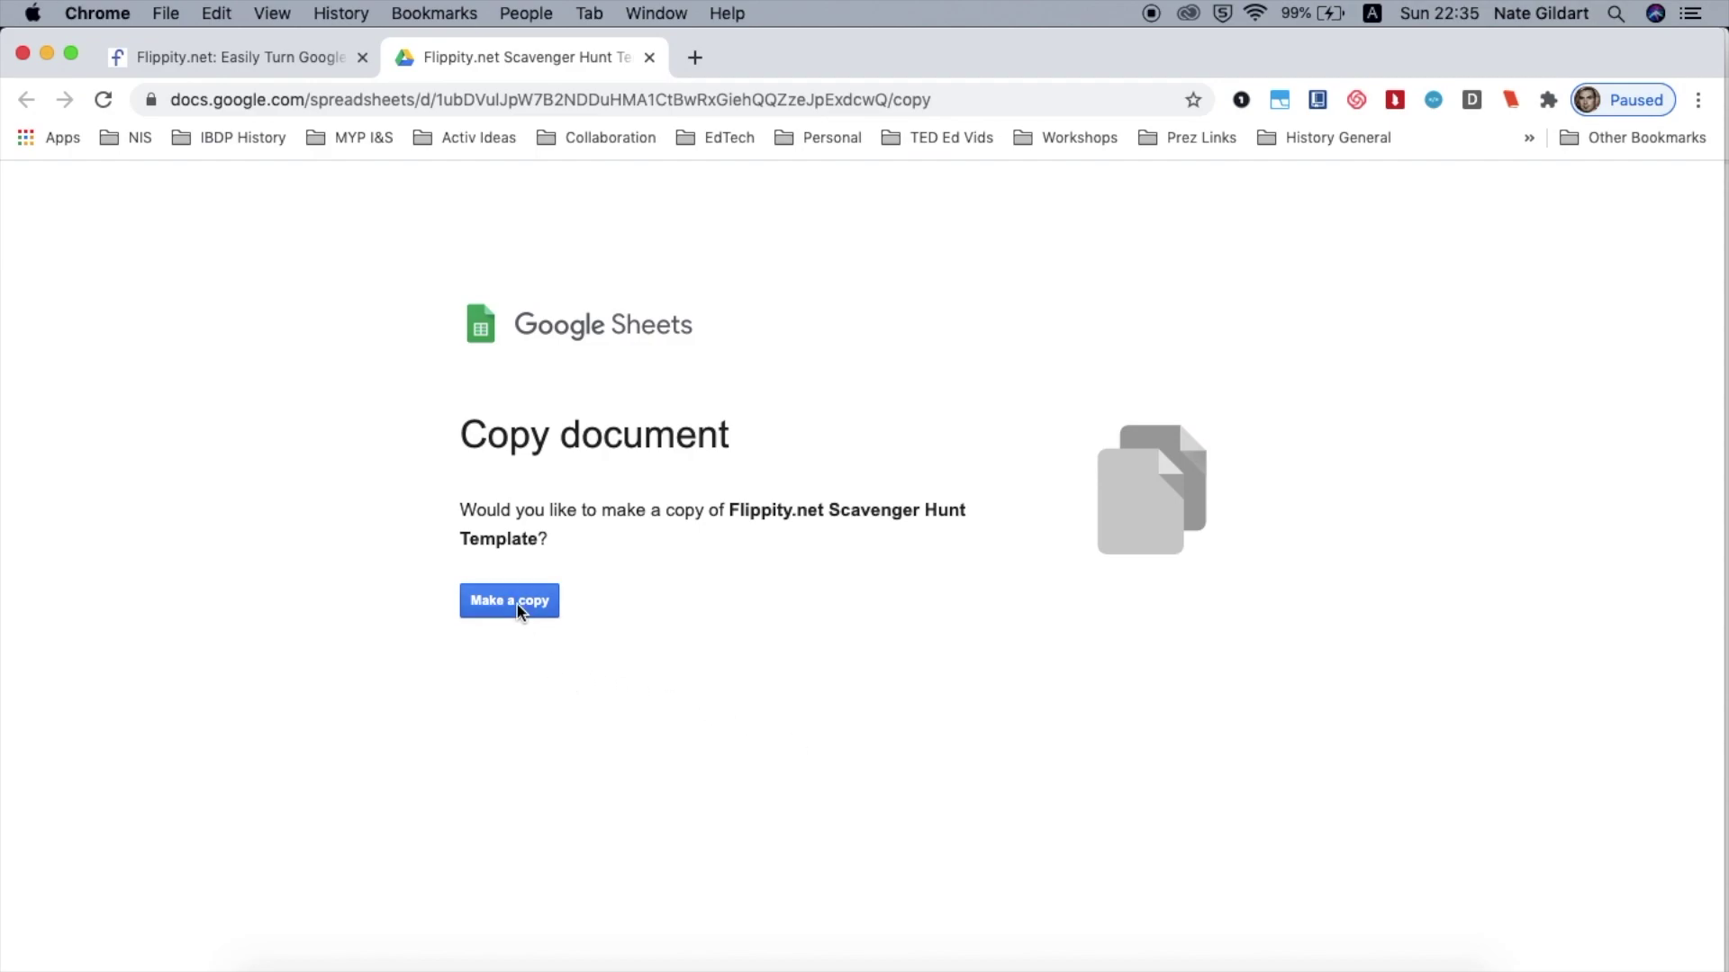
- Copy the template to Drive and rename it 'Vocabulary Scavenger Hunt'
{"action": "scroll", "coordinate": [515, 602], "scroll_direction": "up", "scroll_amount": 5}
{"action": "scroll", "coordinate": [515, 602], "scroll_direction": "down", "scroll_amount": 5}
{"action": "left_click", "coordinate": [515, 602]}
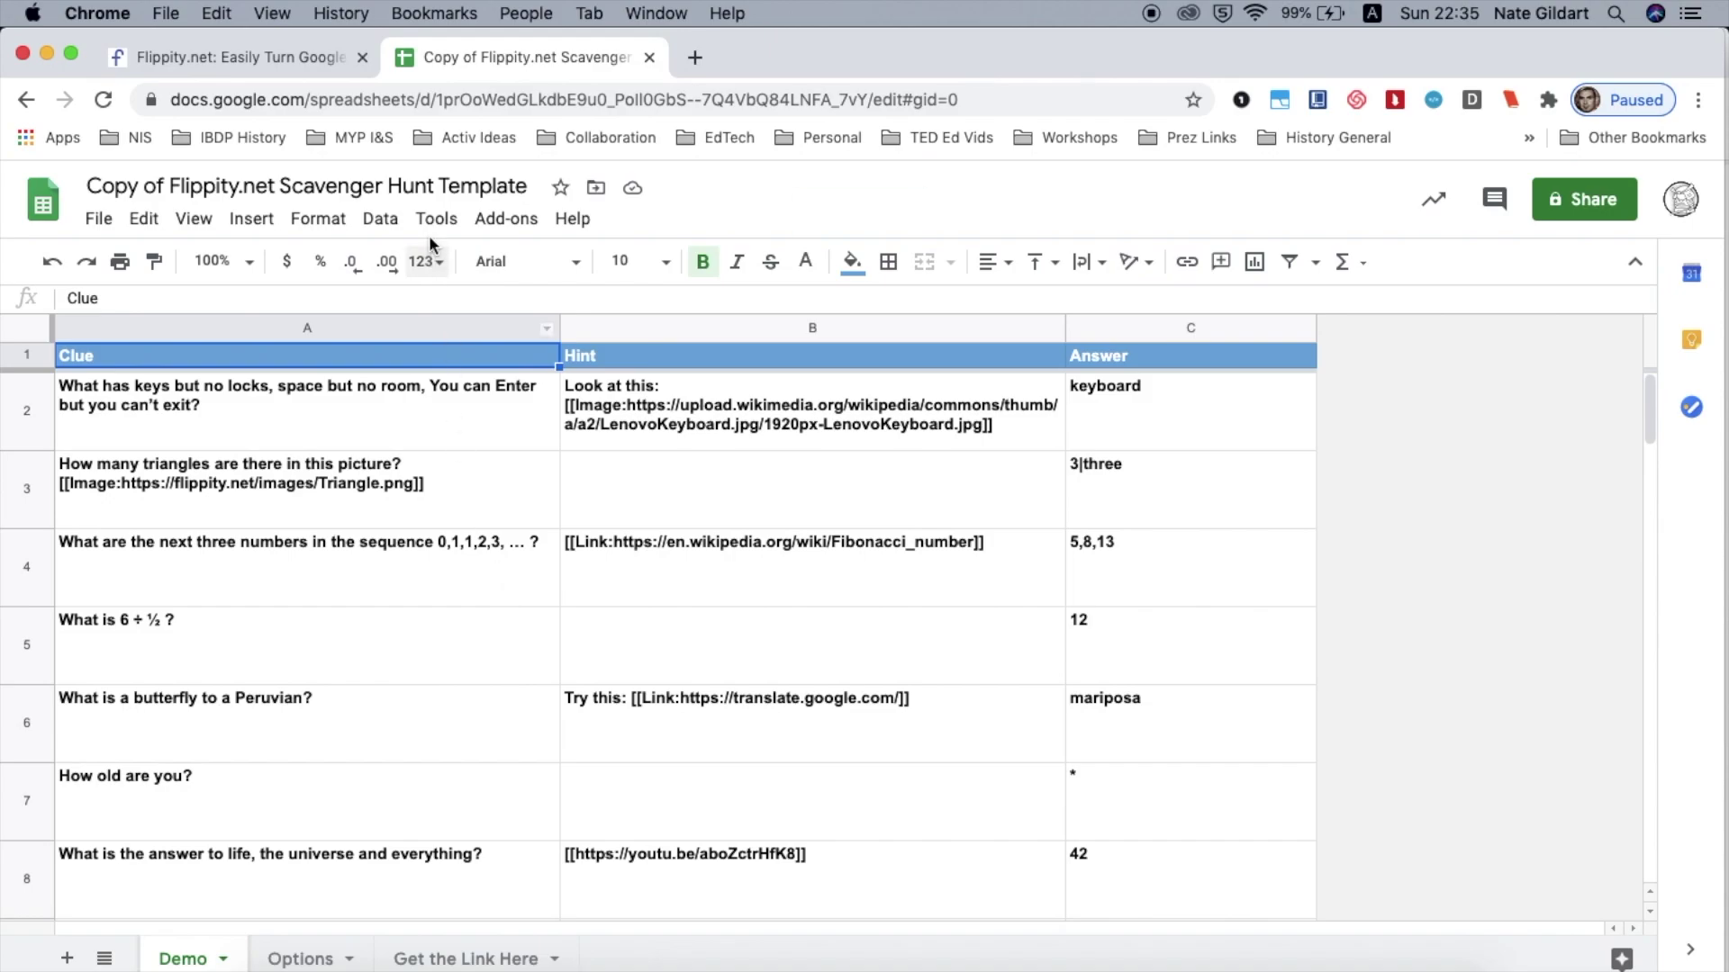
{"action": "left_click", "coordinate": [431, 184]}
{"action": "left_click_drag", "start_coordinate": [531, 186], "coordinate": [436, 185]}
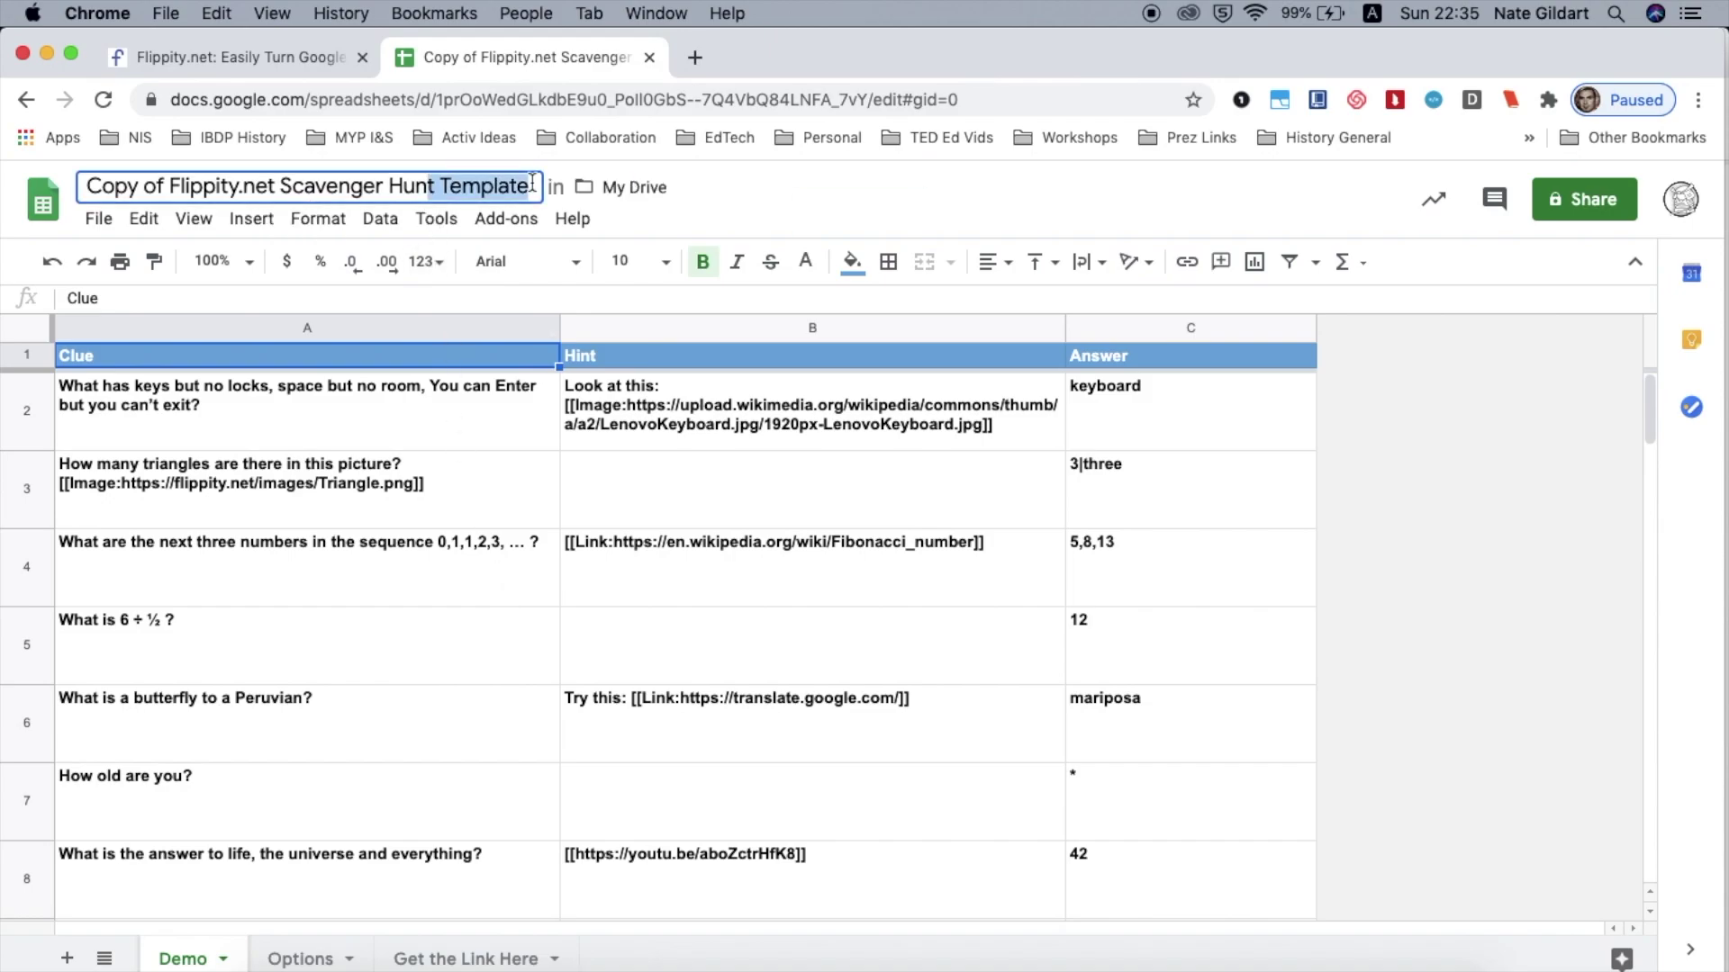
{"action": "key", "text": "BackSpace"}
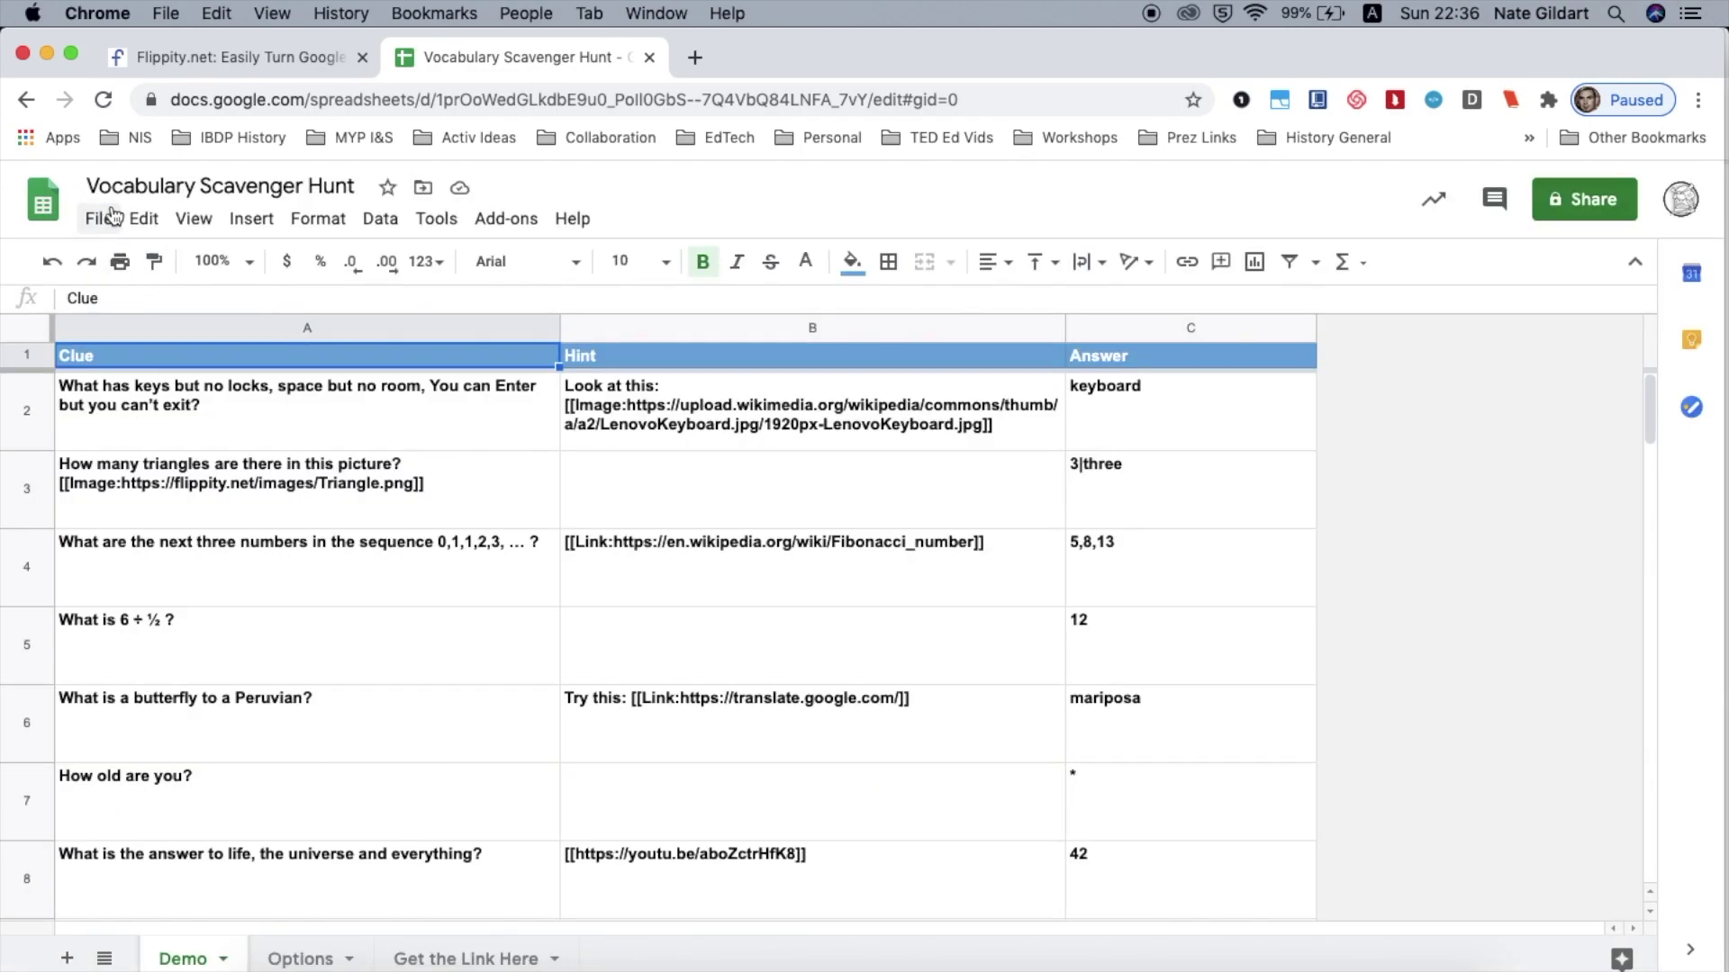
- Look at File > Move's folder picker, then close it and select cell B2
{"action": "left_click", "coordinate": [112, 217]}
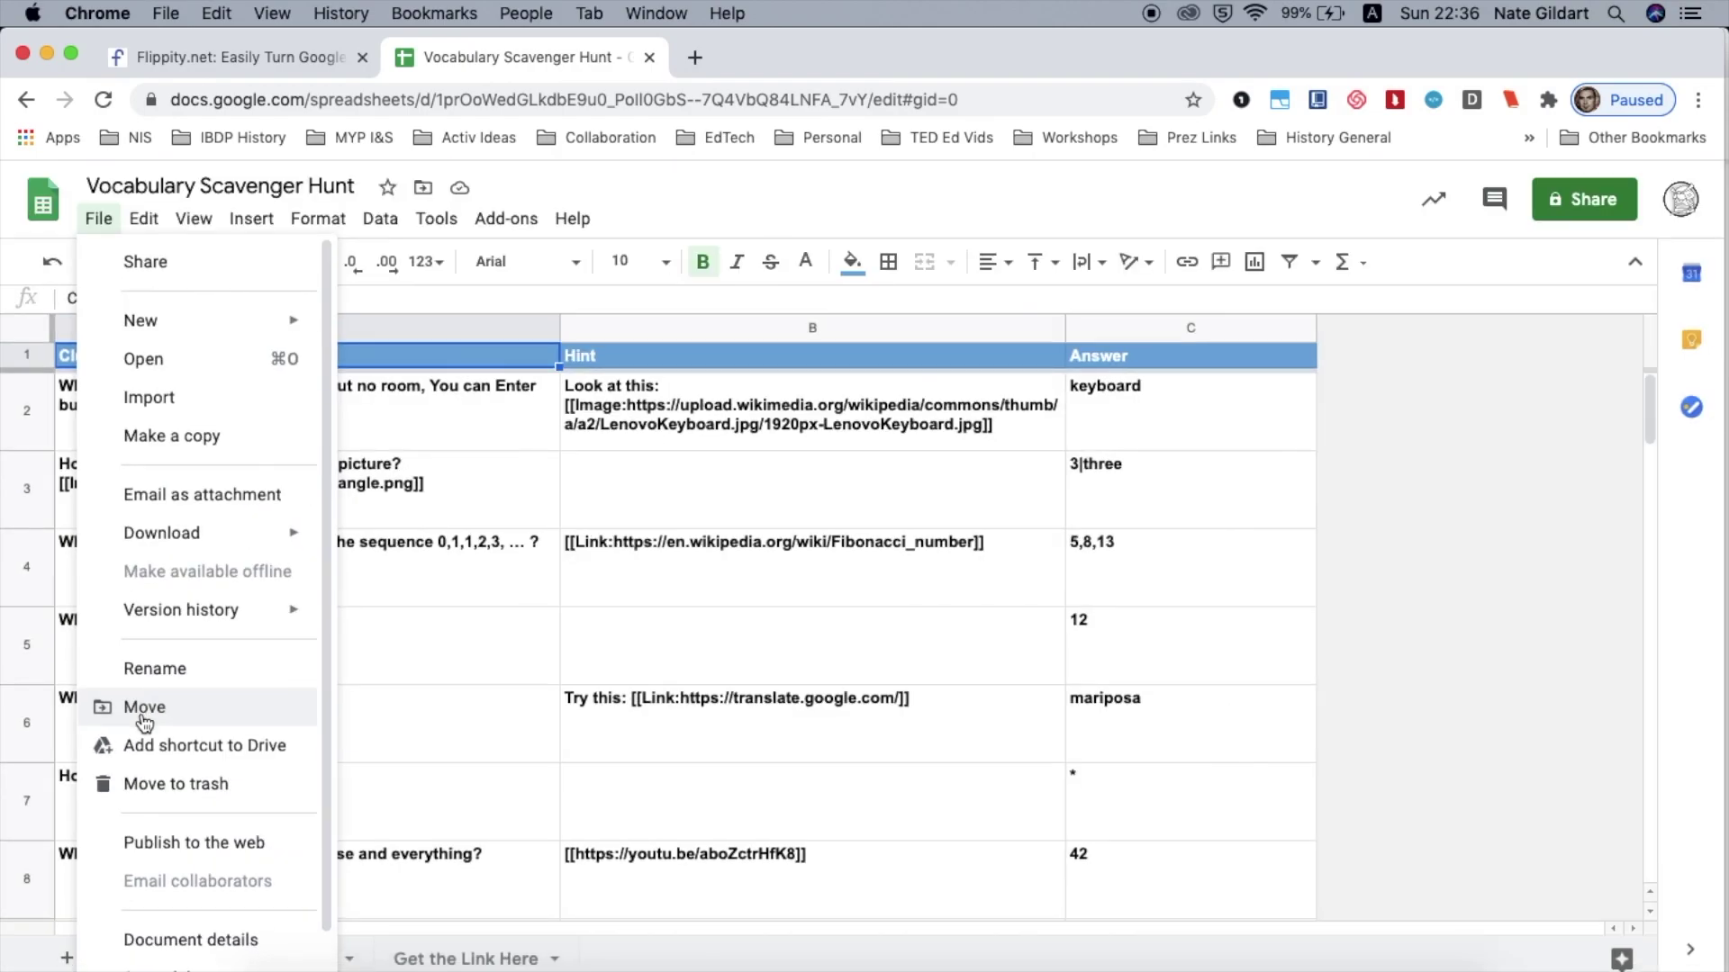
{"action": "left_click", "coordinate": [143, 709]}
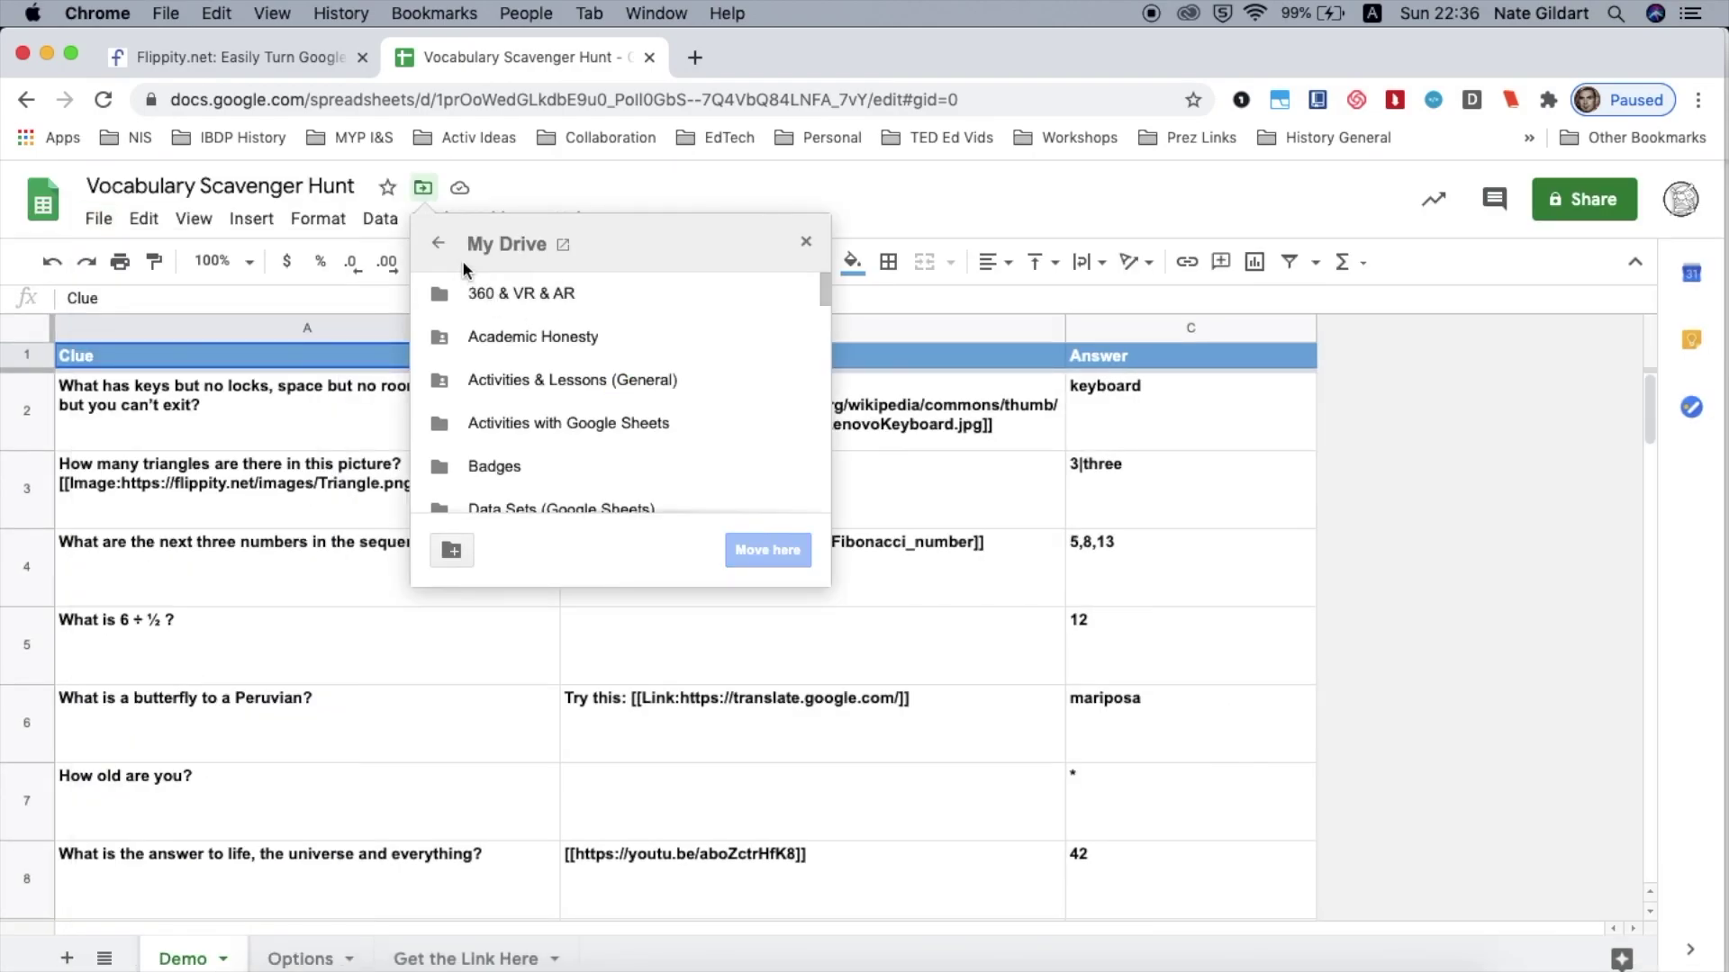
{"action": "scroll", "coordinate": [526, 400], "scroll_direction": "down", "scroll_amount": 5}
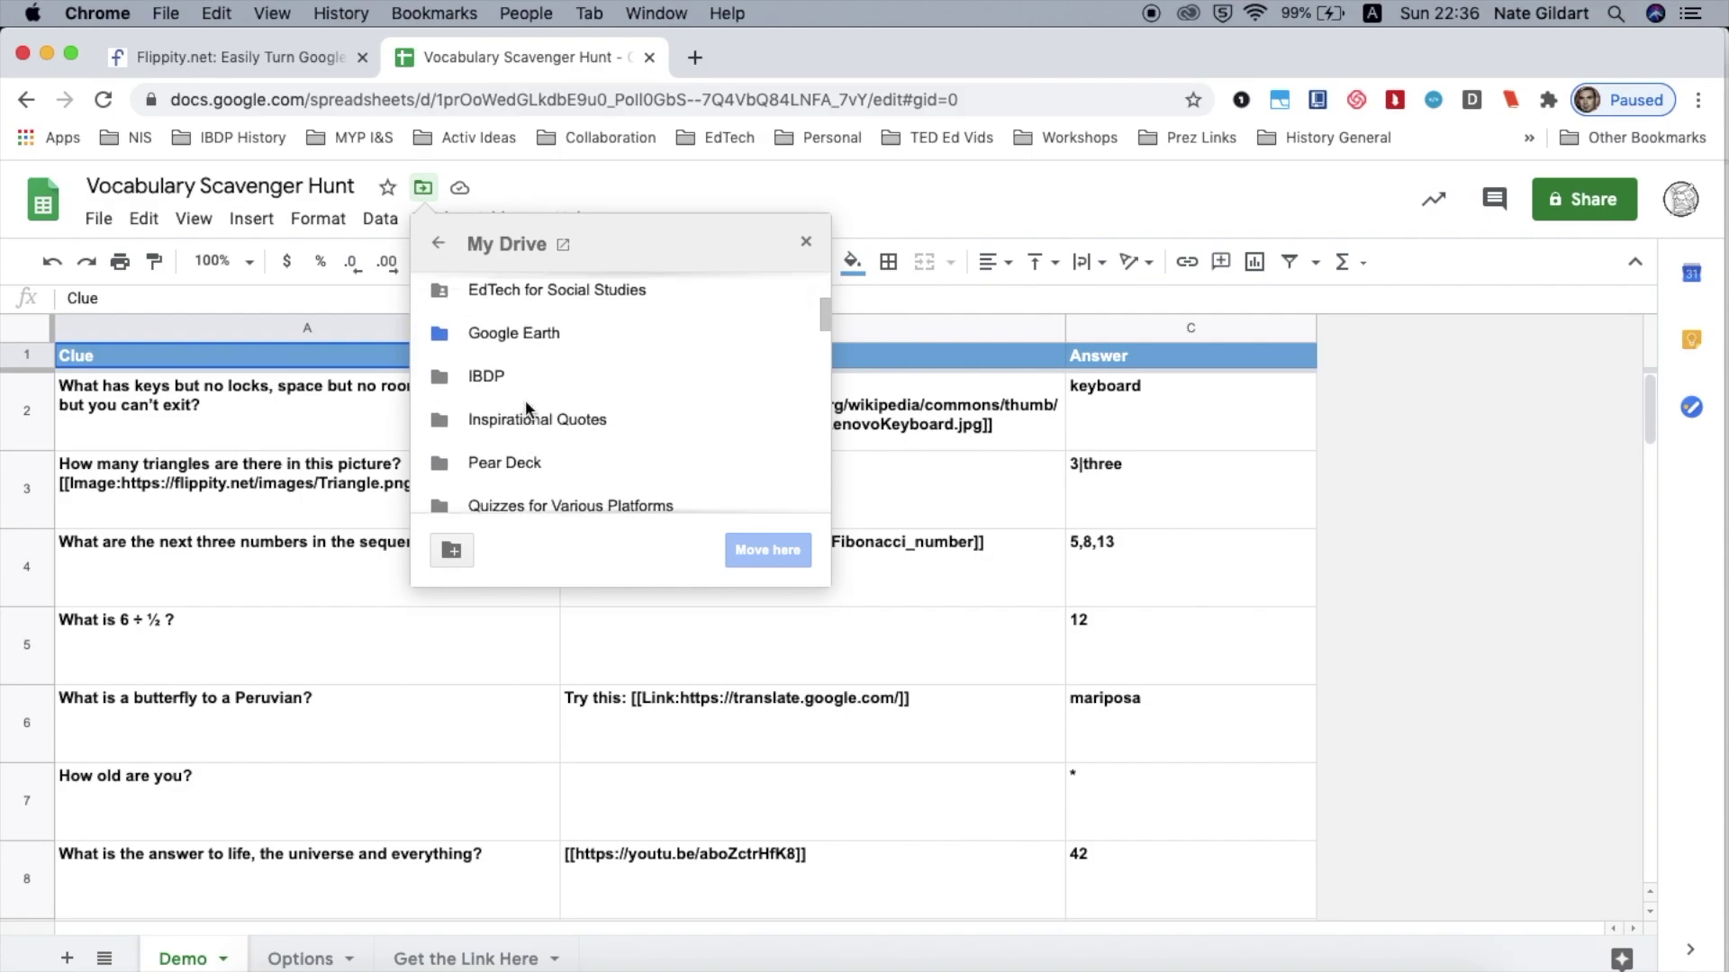
{"action": "scroll", "coordinate": [527, 407], "scroll_direction": "up", "scroll_amount": 5}
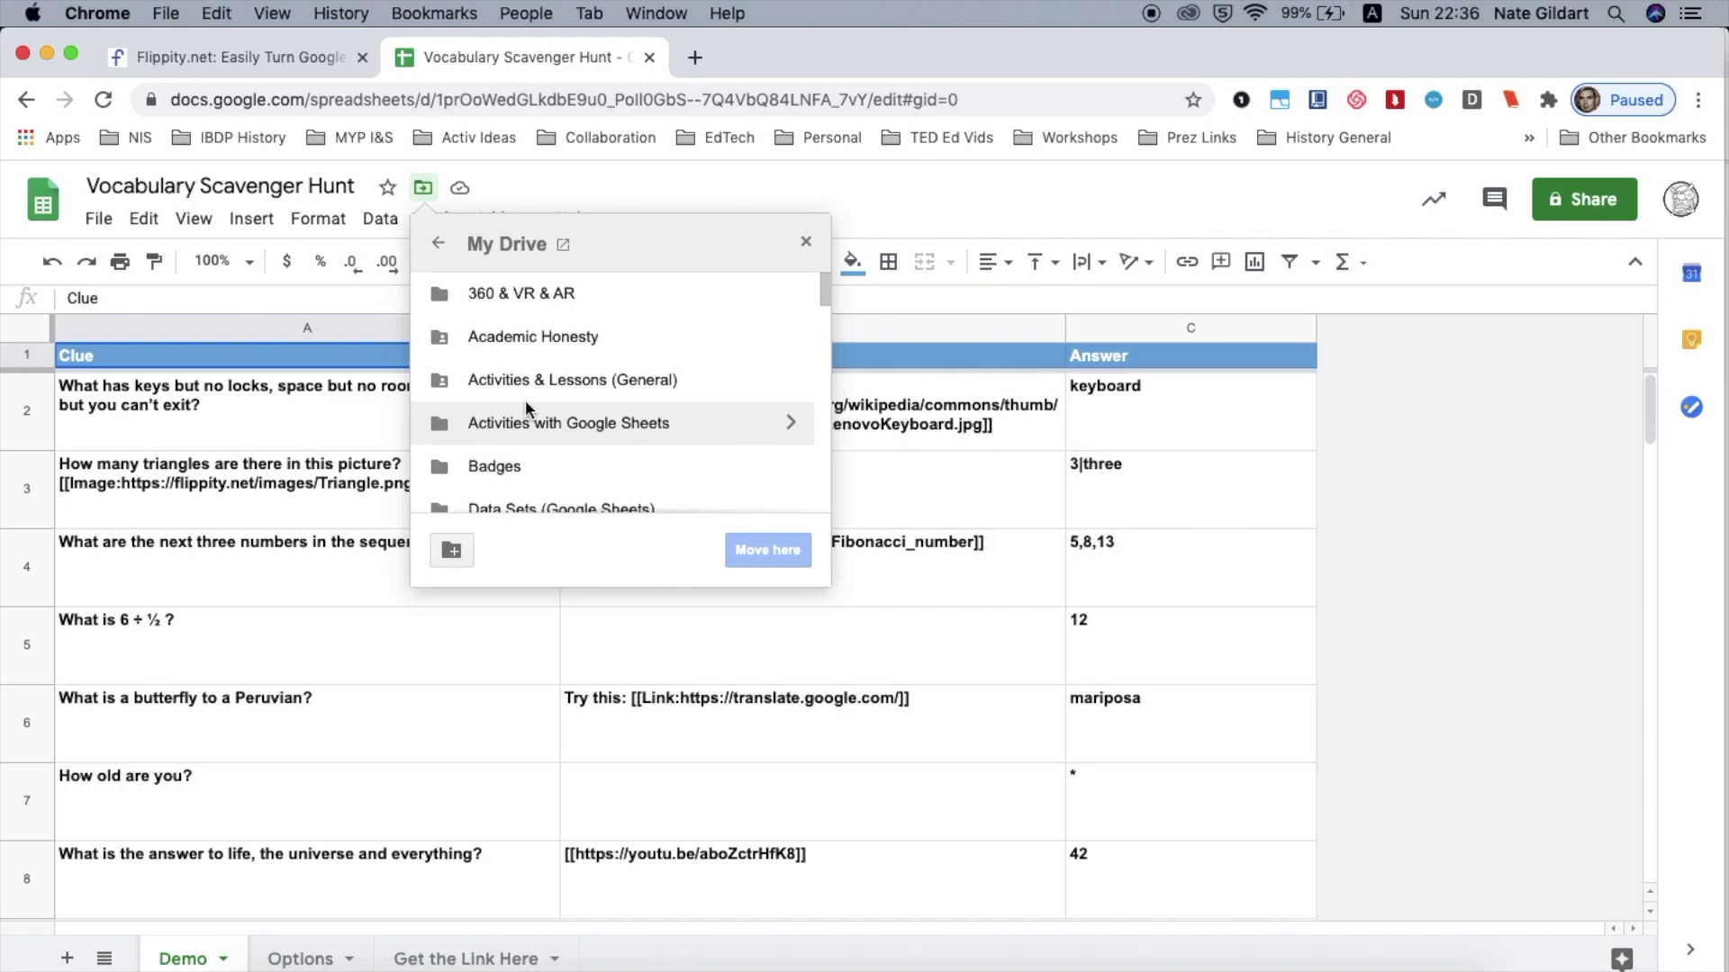
{"action": "left_click", "coordinate": [842, 416]}
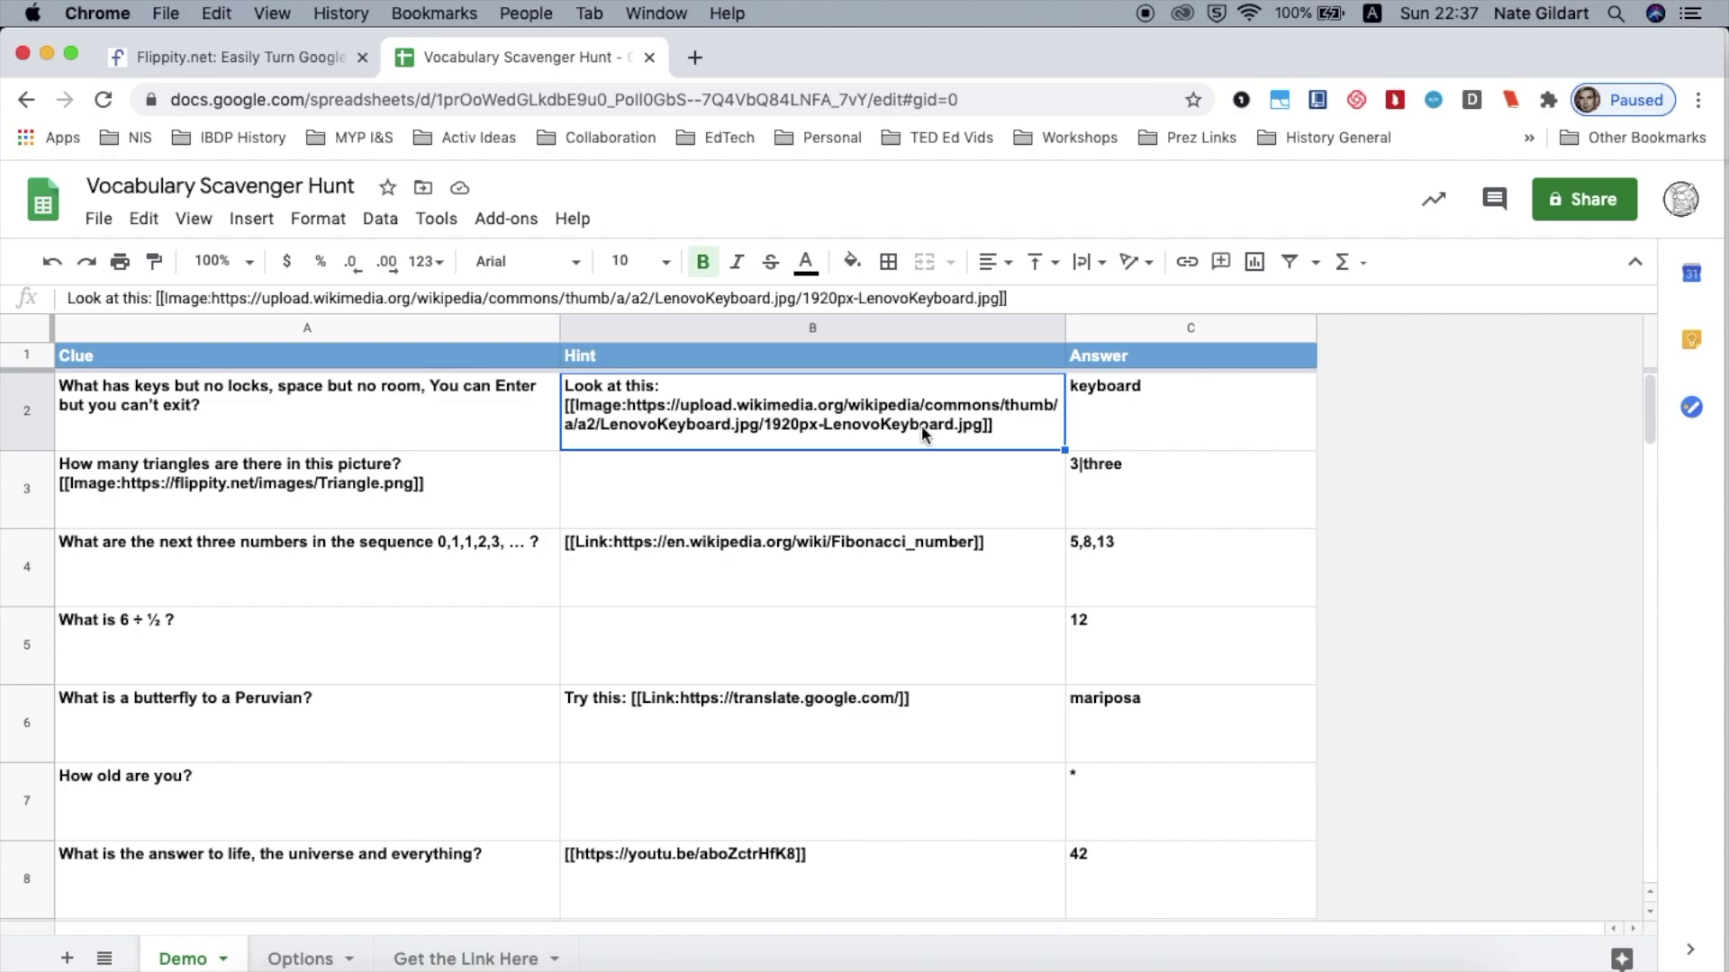
- Move to answer cell C2 and switch back to the Vocabulary Scavenger Hunt spreadsheet
{"action": "key", "text": "Right"}
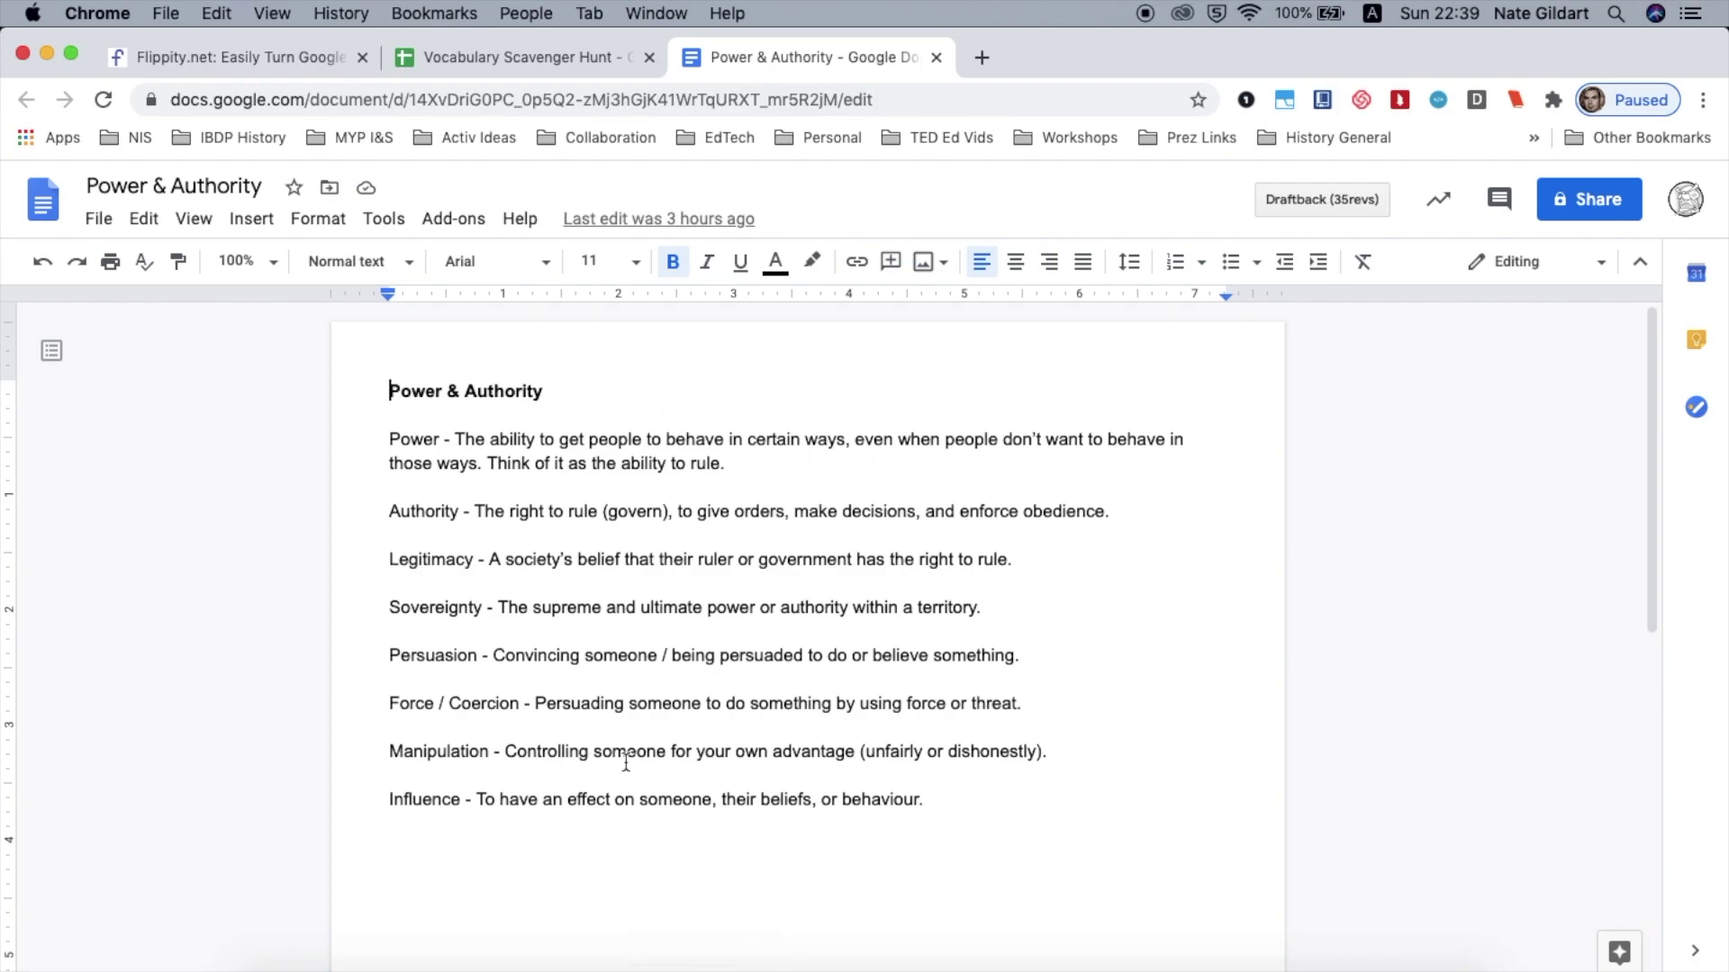
{"action": "key", "text": "ctrl+shift+Tab"}
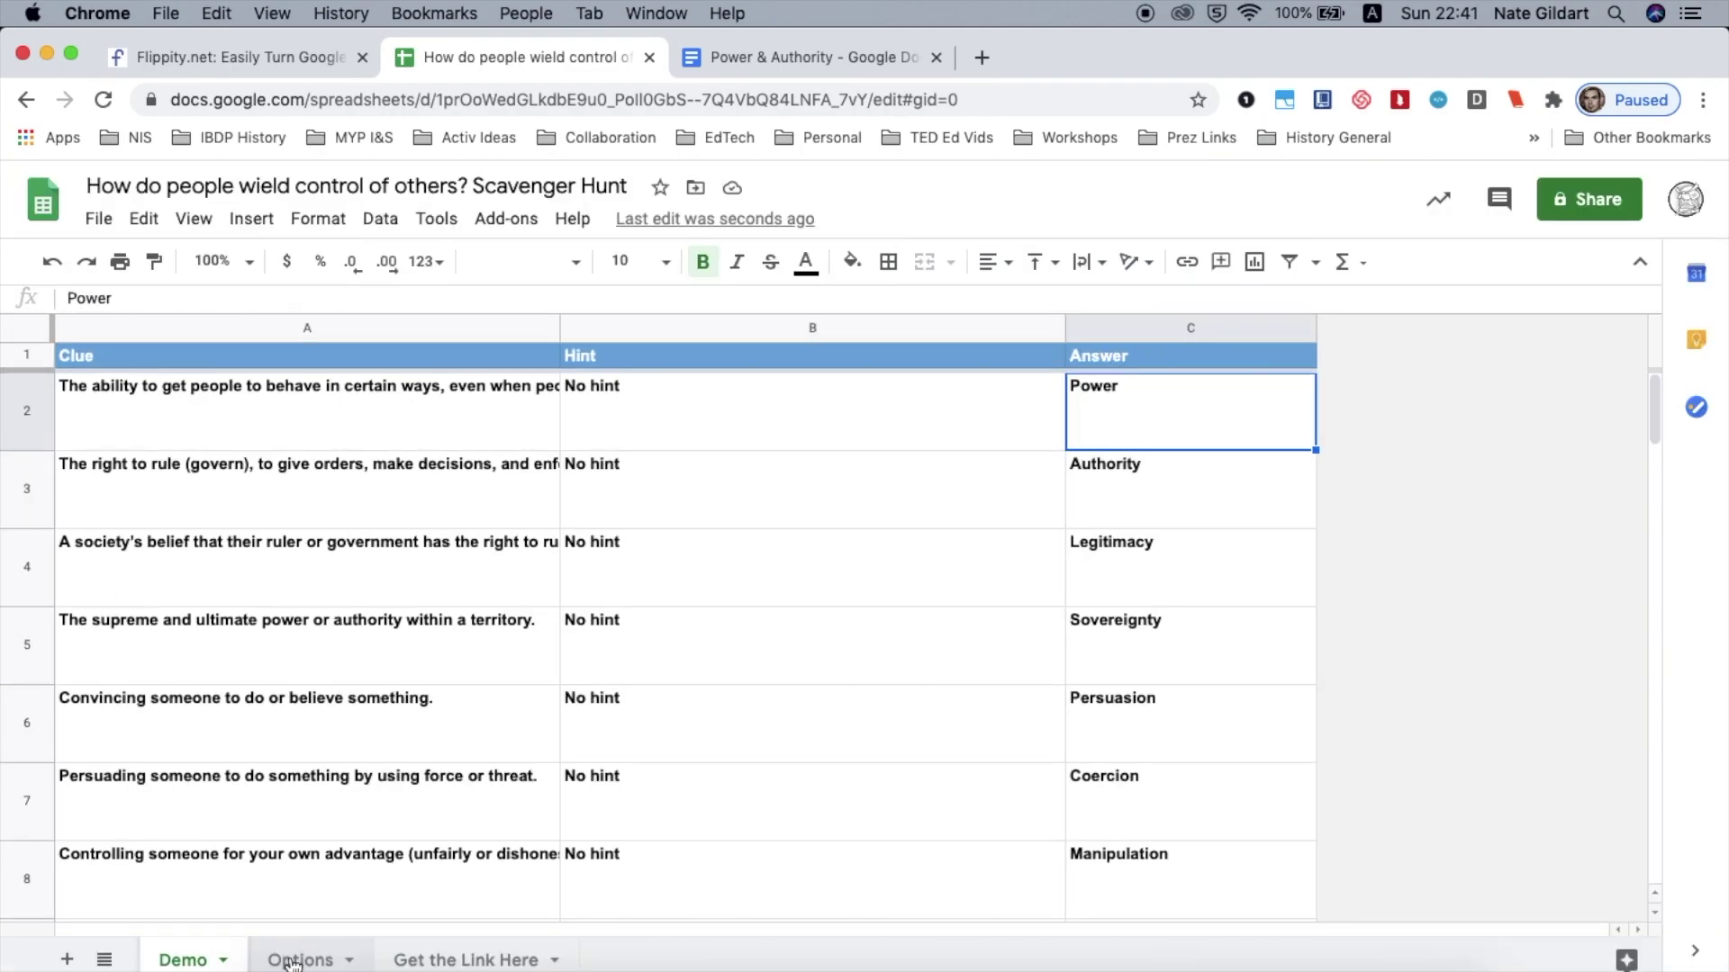
- Check the Options sheet, then return to the Demo sheet of clues
{"action": "left_click", "coordinate": [292, 962]}
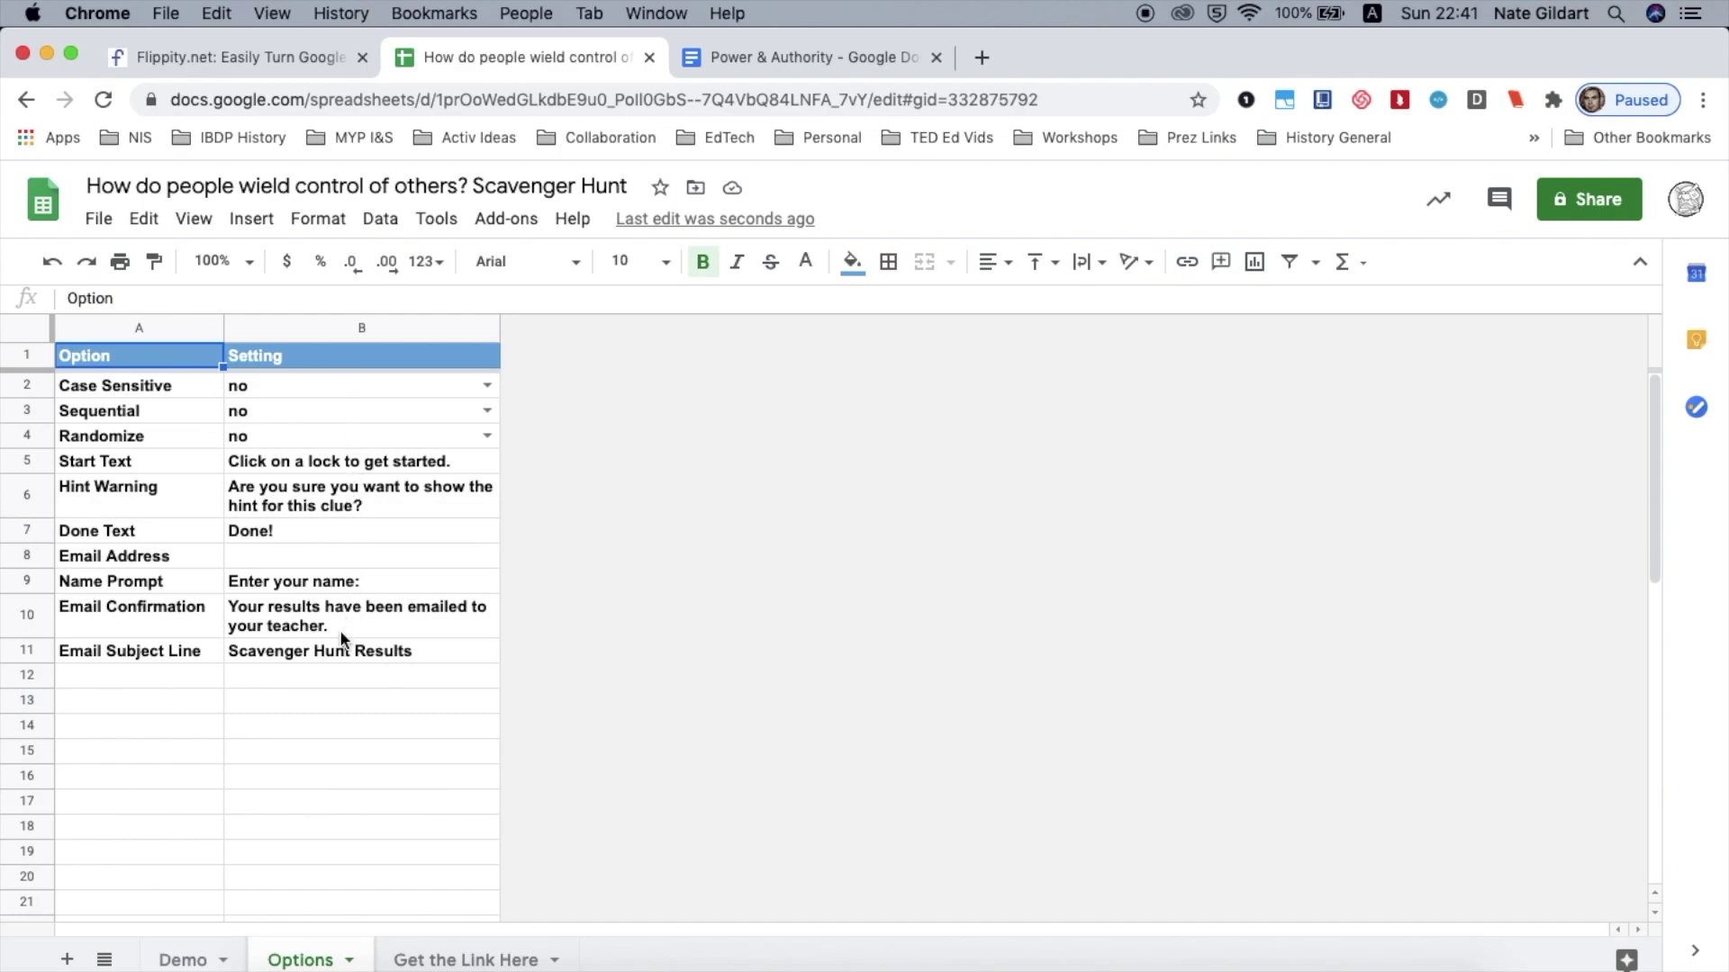
{"action": "left_click", "coordinate": [183, 960]}
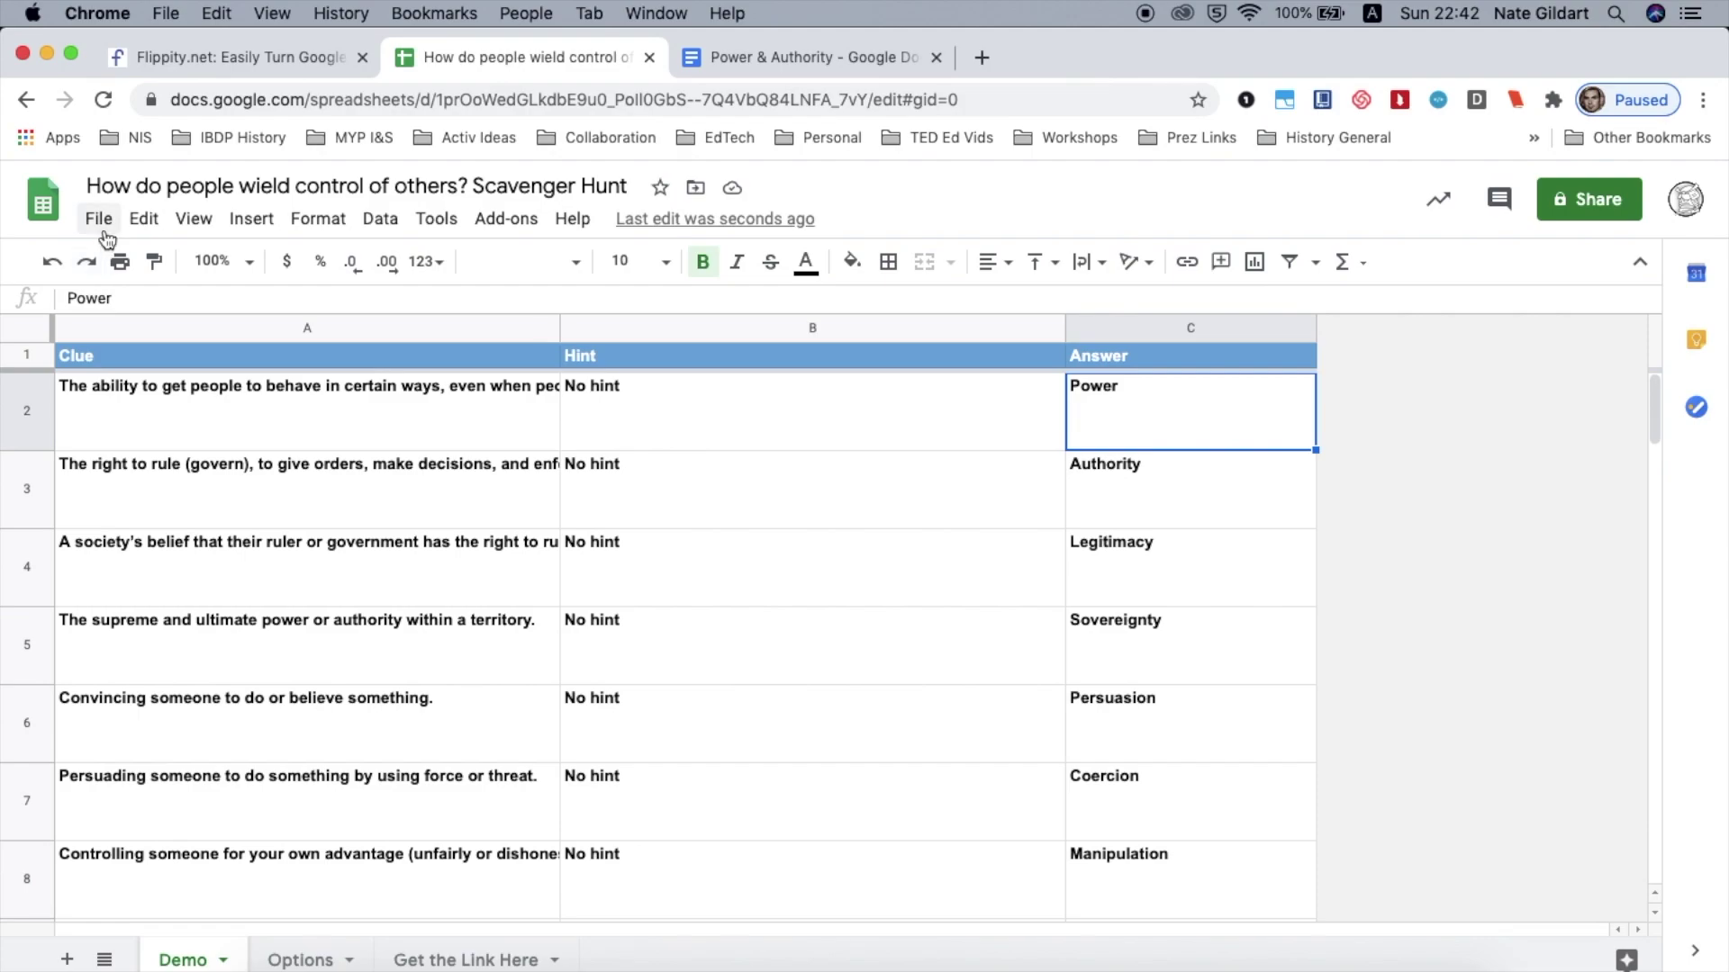
{"action": "key", "text": "super+equal"}
{"action": "key", "text": "super+equal"}
{"action": "key", "text": "super+equal"}
{"action": "key", "text": "super+equal"}
{"action": "key", "text": "super+equal"}
{"action": "key", "text": "super+equal"}
{"action": "key", "text": "super+equal"}
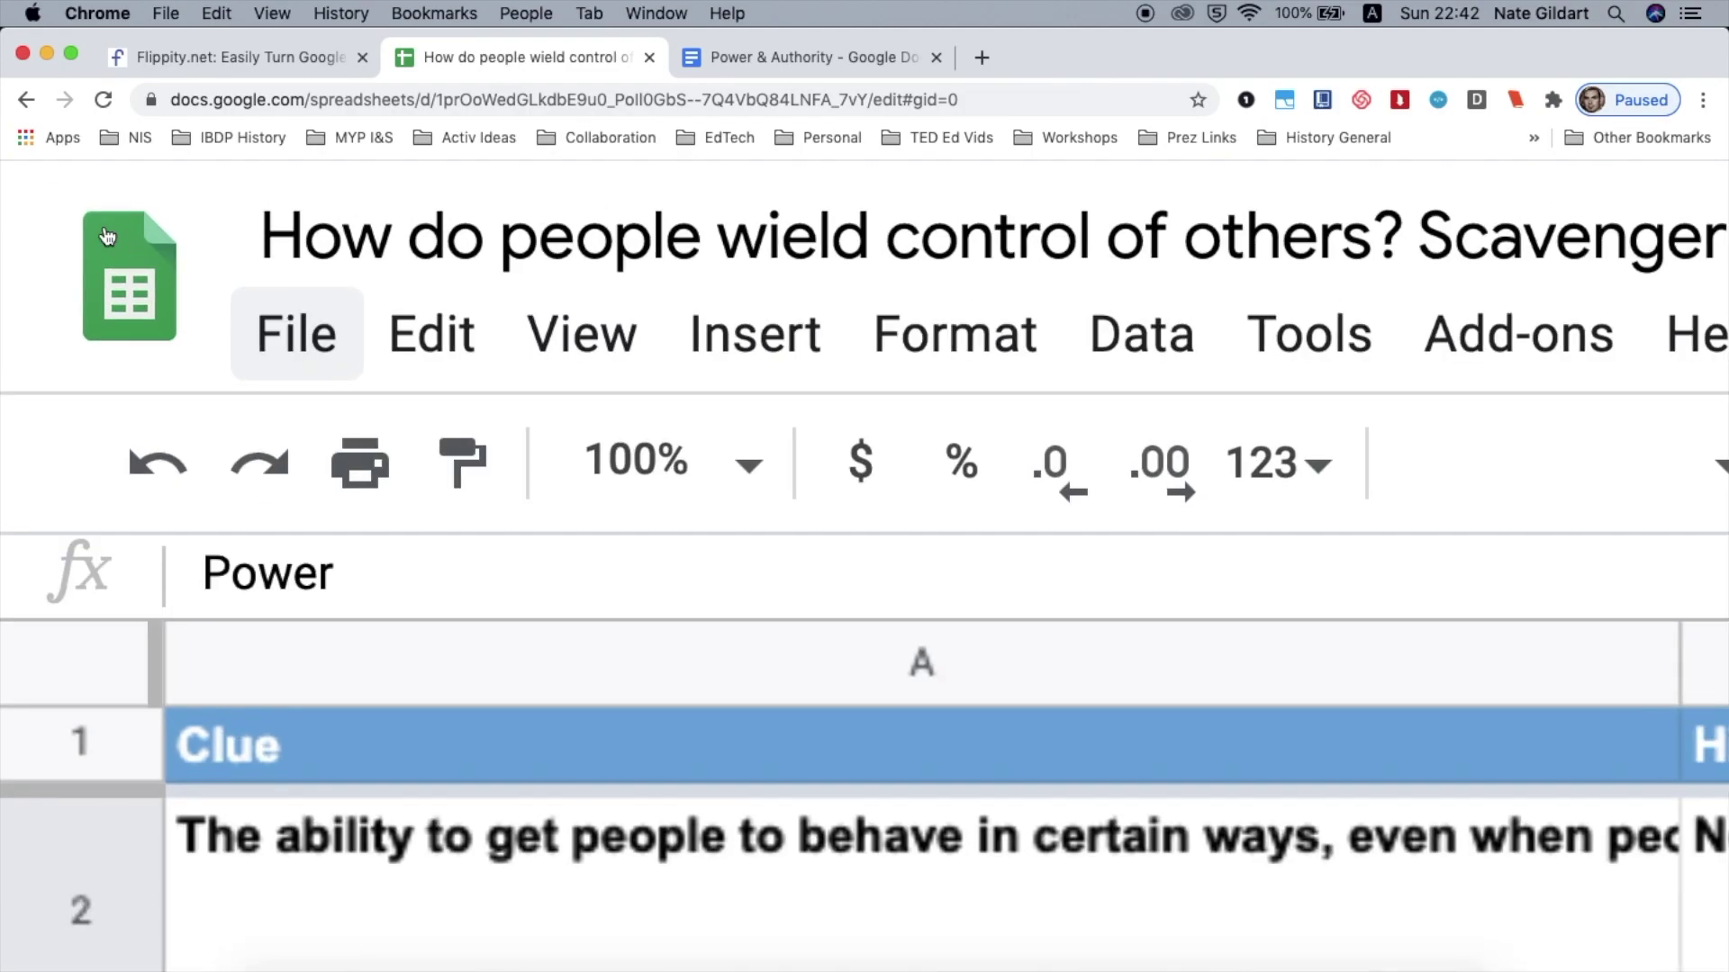
{"action": "key", "text": "super+minus"}
{"action": "key", "text": "super+0"}
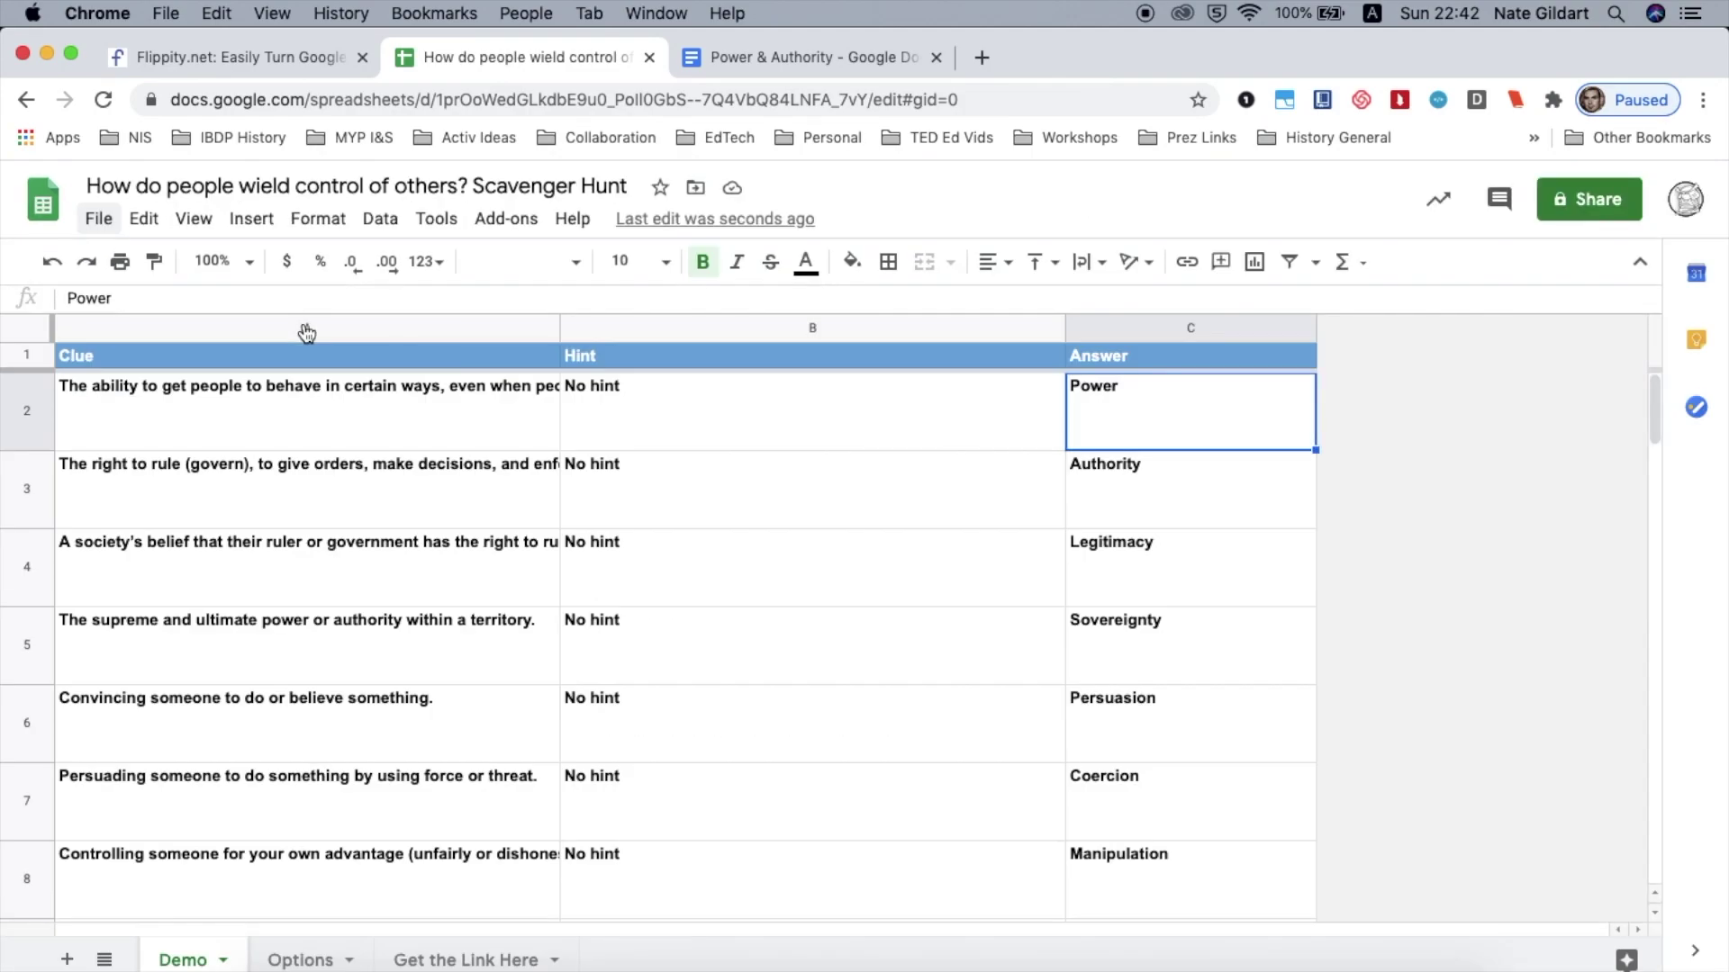
- Publish the entire document to the web as a web page, then view the Get the Link Here sheet
{"action": "left_click", "coordinate": [97, 219]}
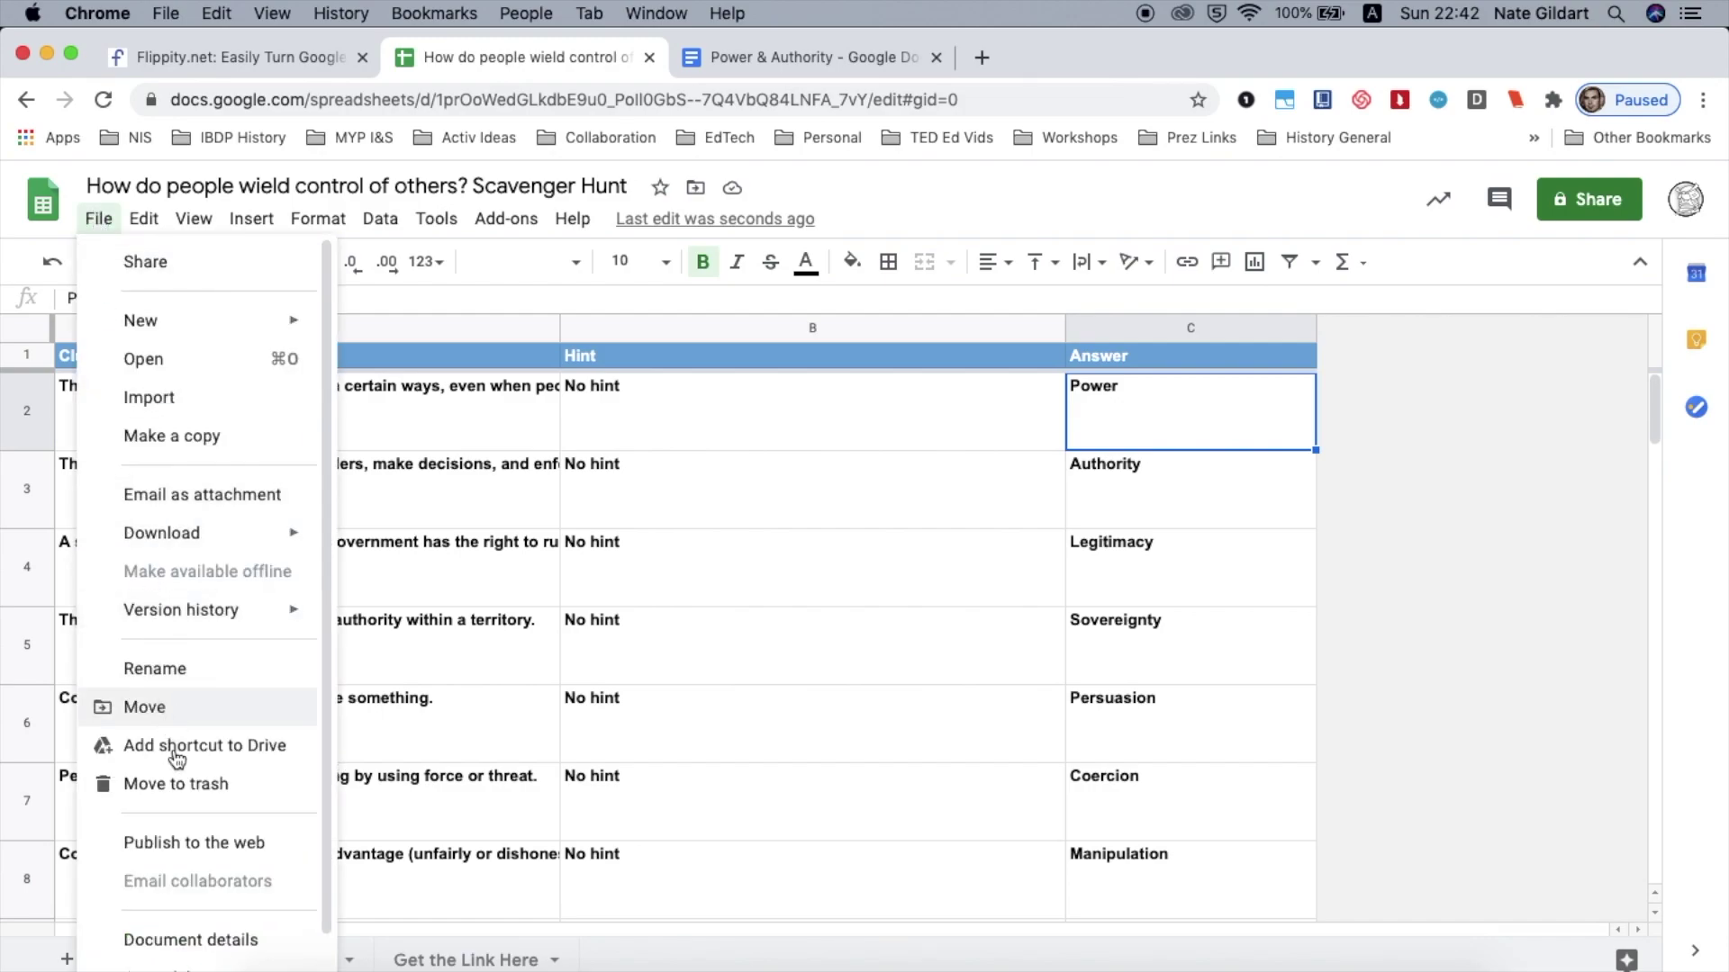
{"action": "scroll", "coordinate": [180, 851], "scroll_direction": "up", "scroll_amount": 5}
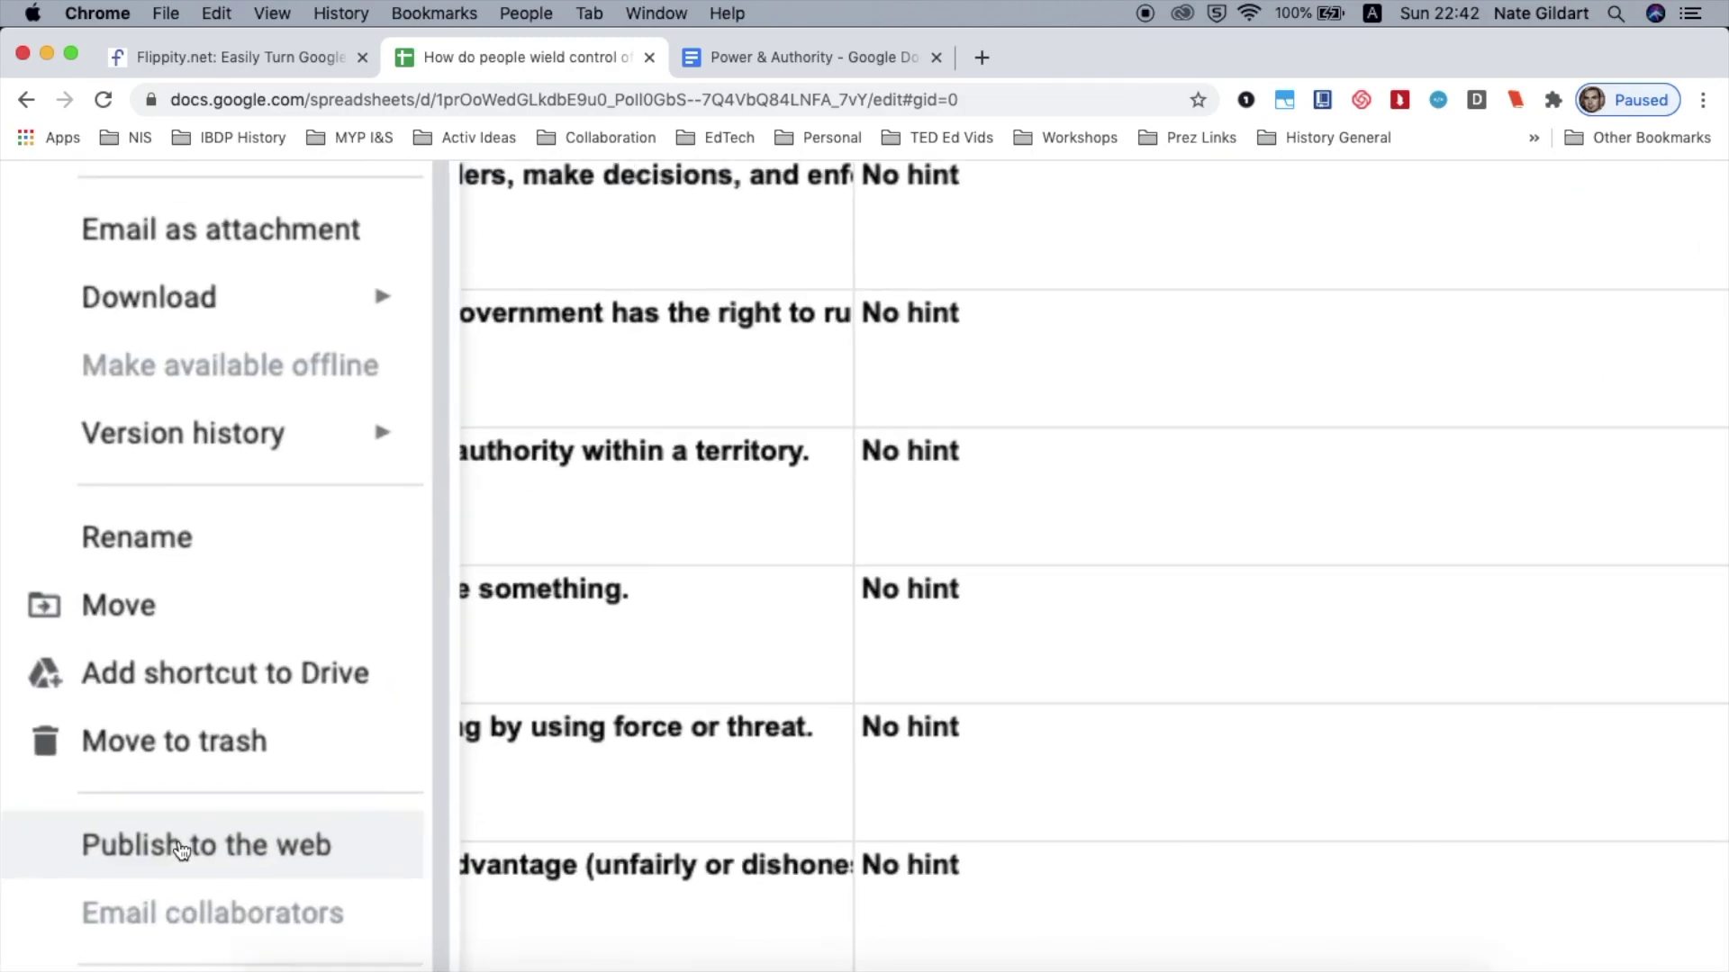
{"action": "scroll", "coordinate": [183, 851], "scroll_direction": "down", "scroll_amount": 5}
{"action": "left_click", "coordinate": [183, 845]}
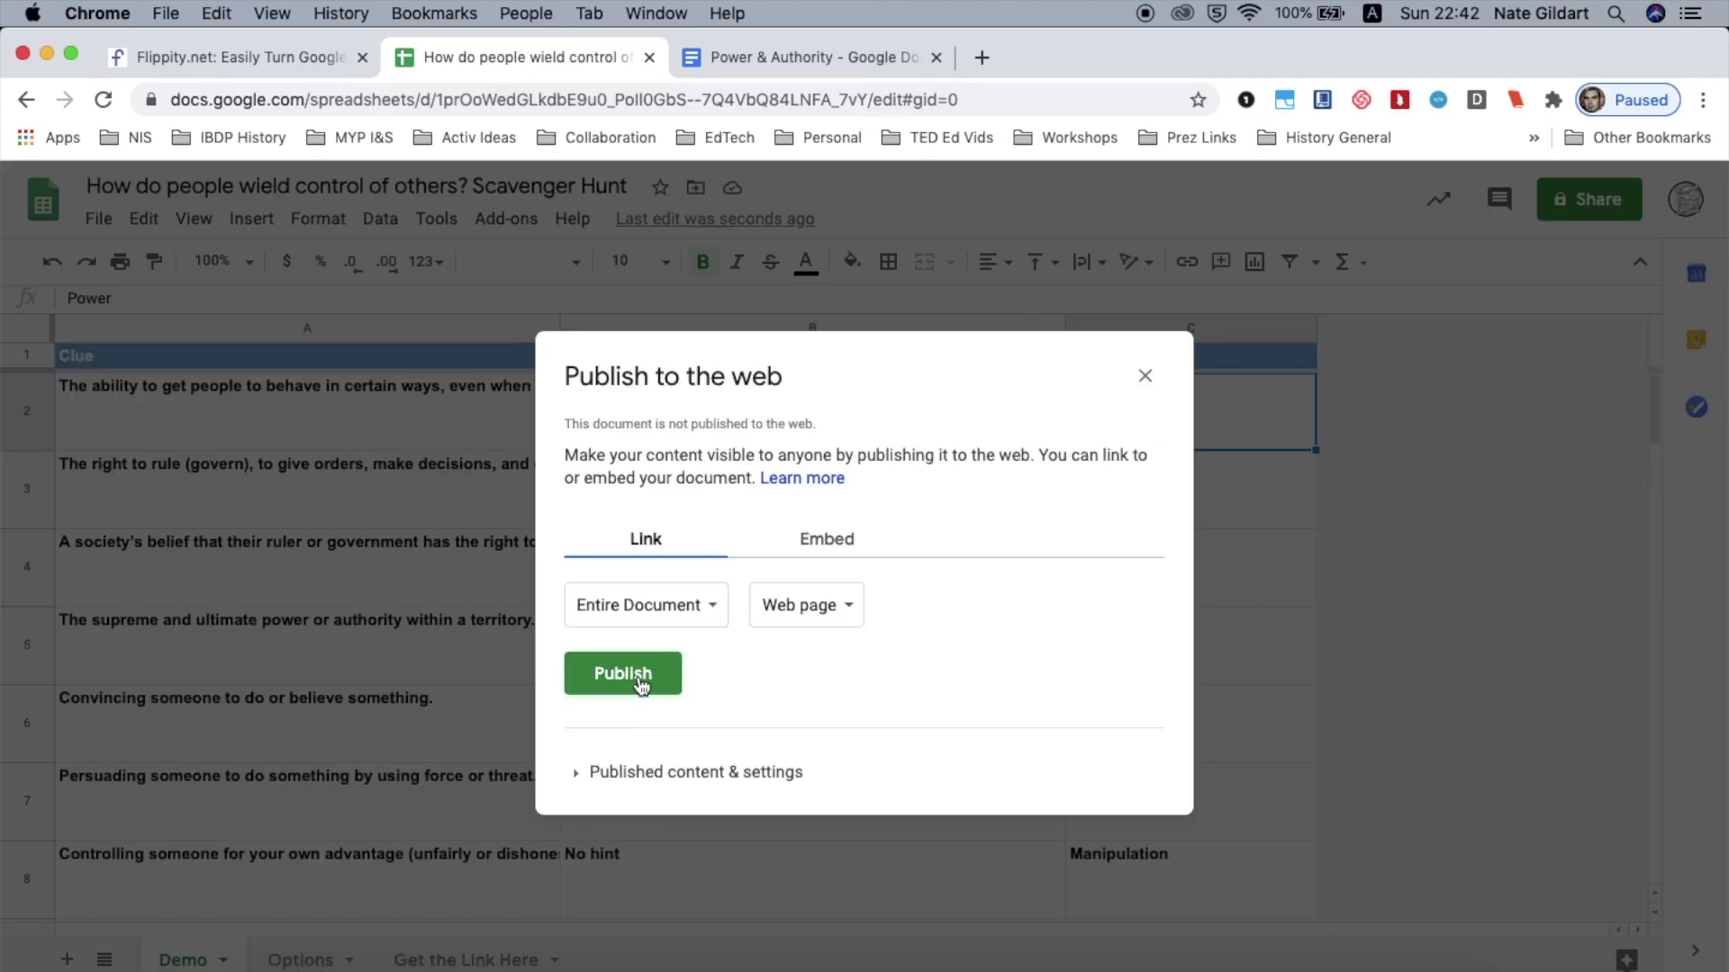
{"action": "scroll", "coordinate": [641, 684], "scroll_direction": "up", "scroll_amount": 5}
{"action": "scroll", "coordinate": [641, 685], "scroll_direction": "down", "scroll_amount": 5}
{"action": "left_click", "coordinate": [638, 678]}
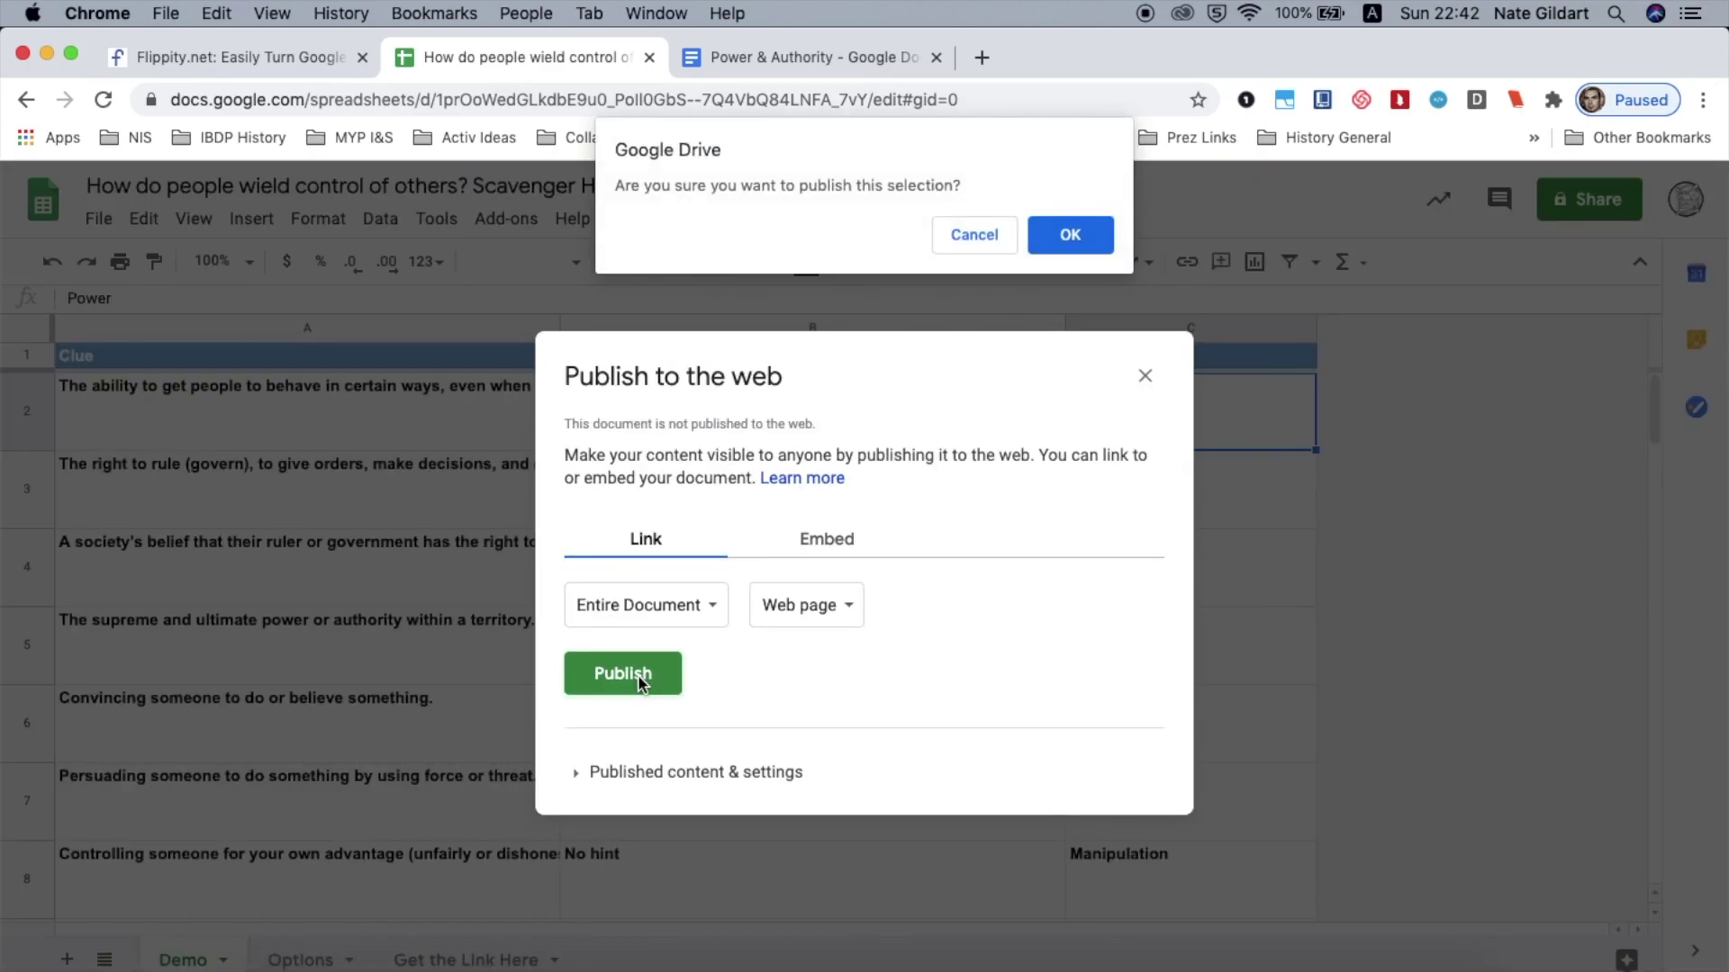
{"action": "left_click", "coordinate": [1101, 232]}
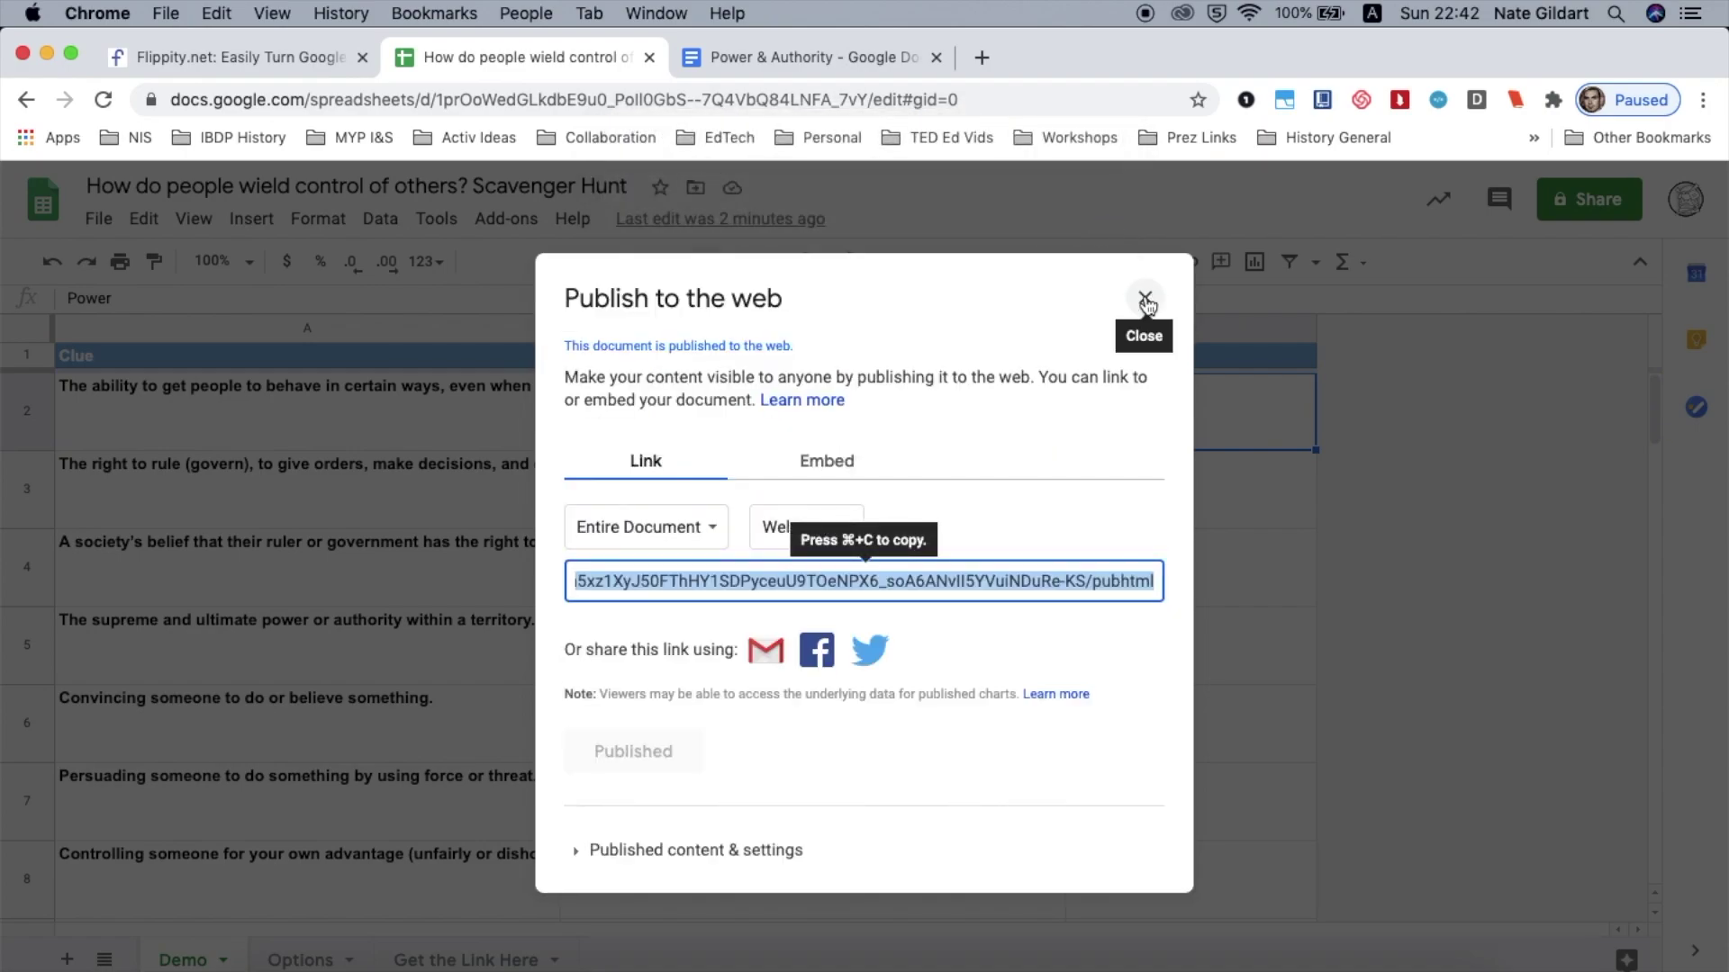
{"action": "left_click", "coordinate": [1144, 300]}
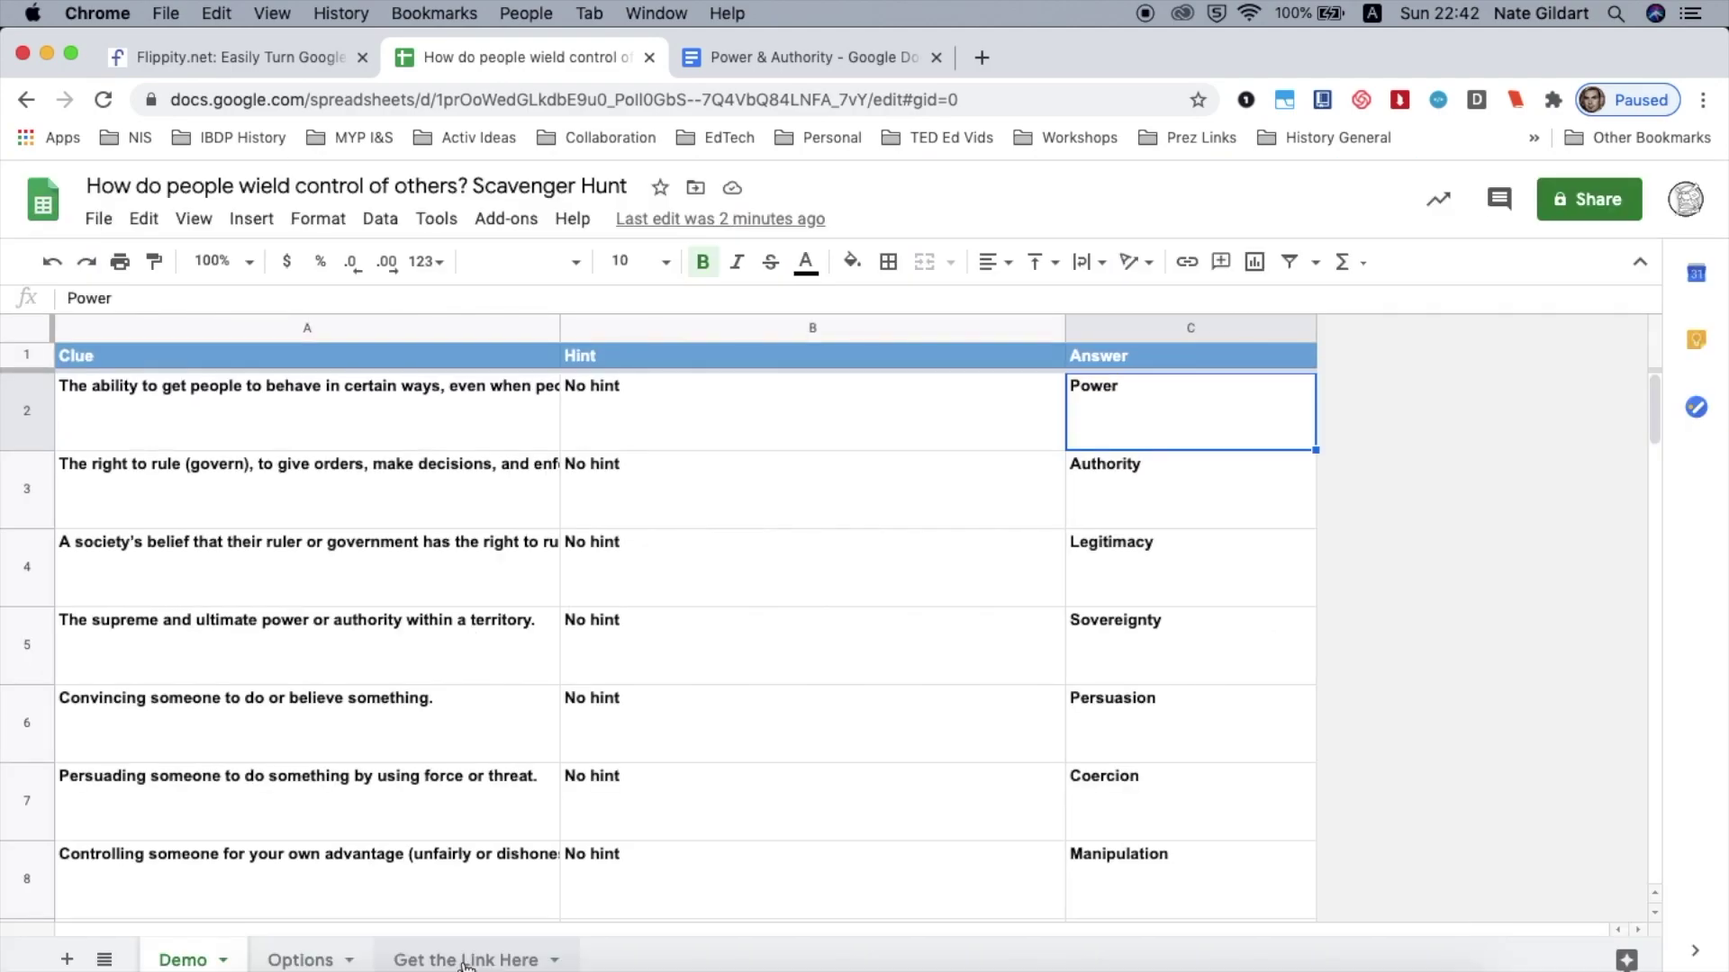
{"action": "left_click", "coordinate": [466, 960]}
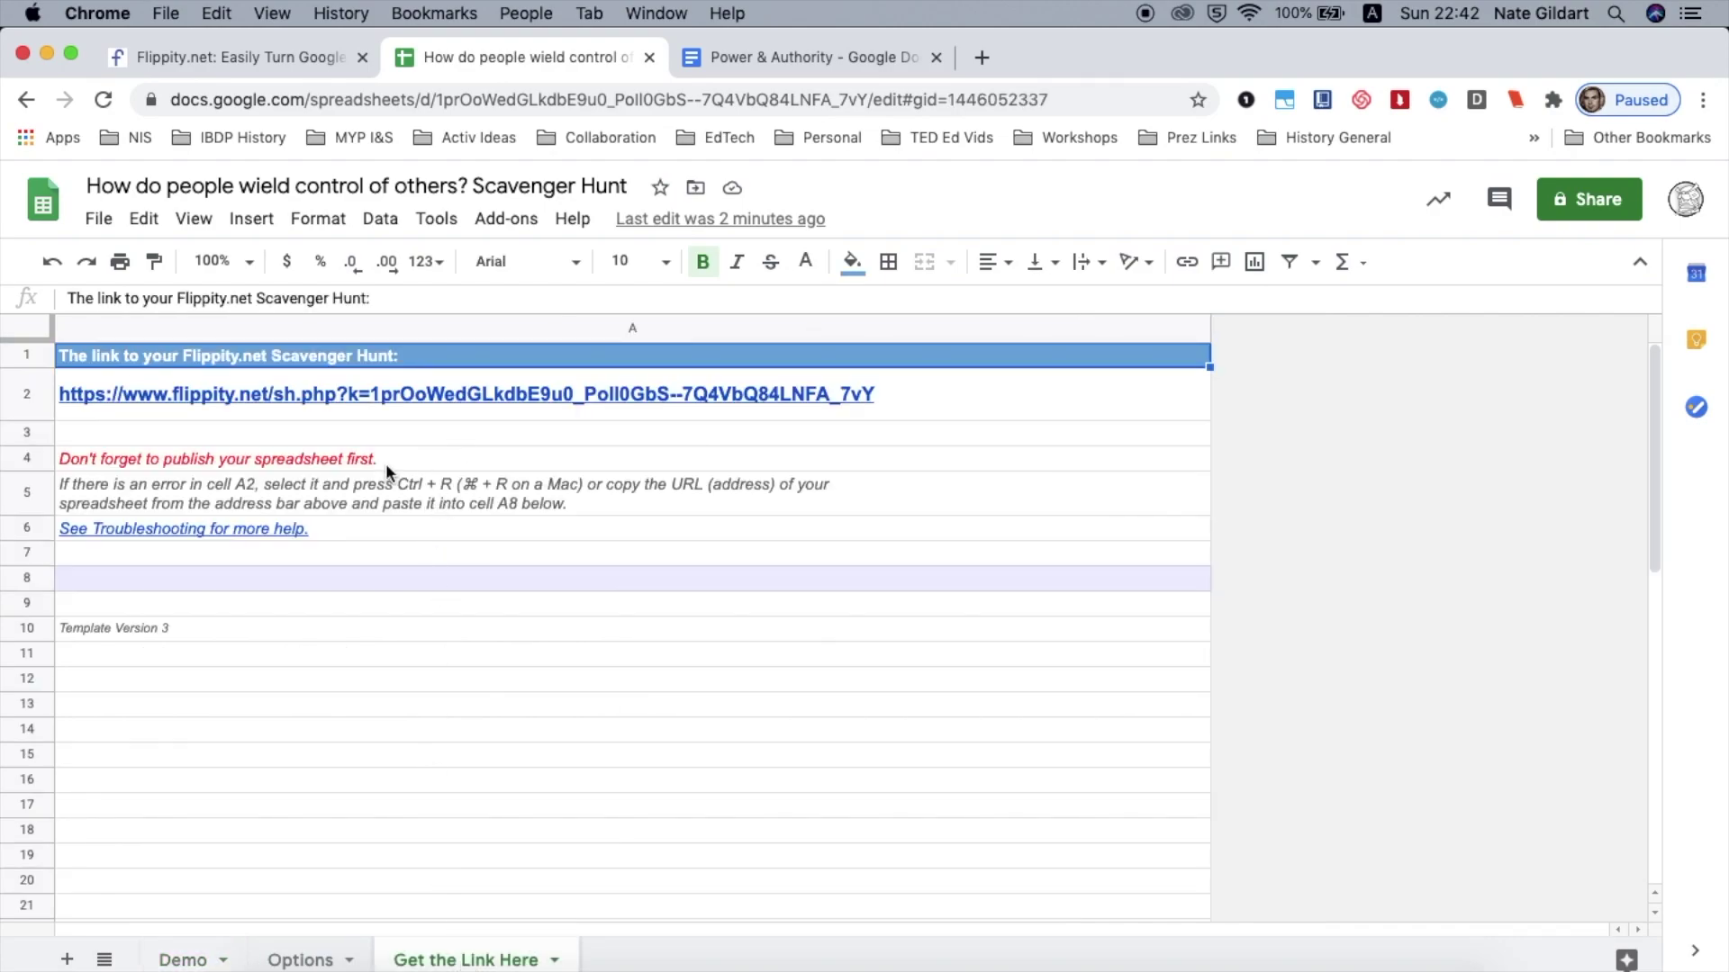
- Open the scavenger hunt link from cell A2 and answer lock 3 with 'legitimacy'
{"action": "left_click", "coordinate": [375, 392]}
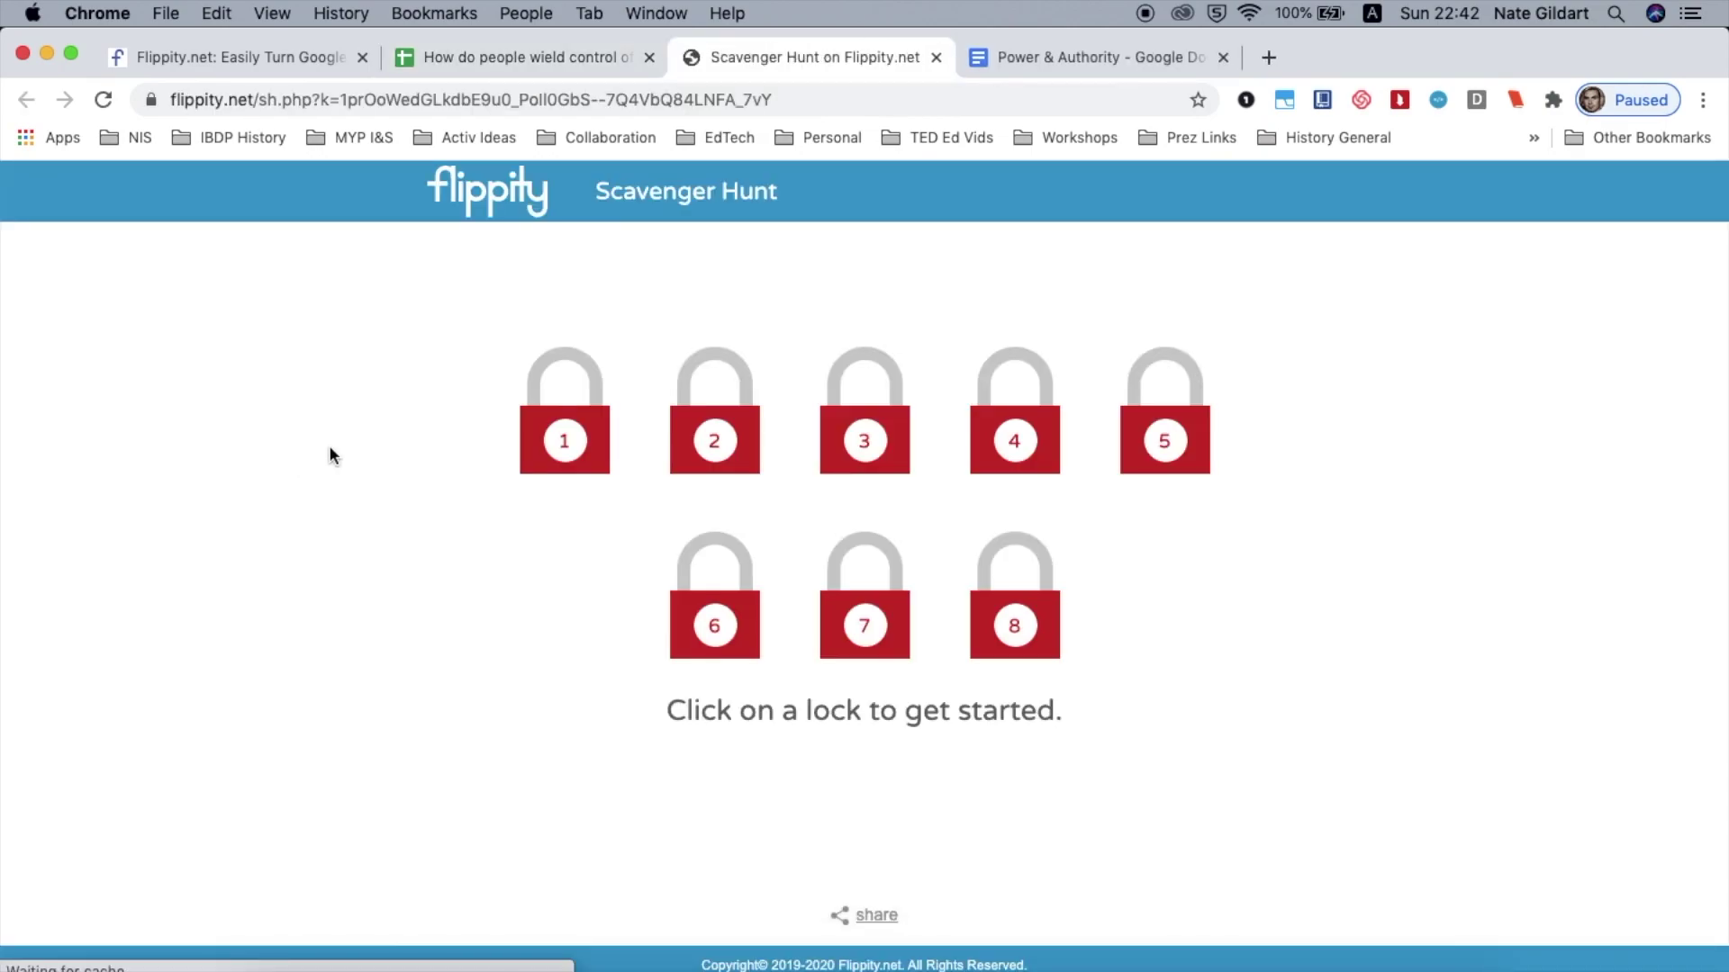
{"action": "left_click", "coordinate": [866, 446]}
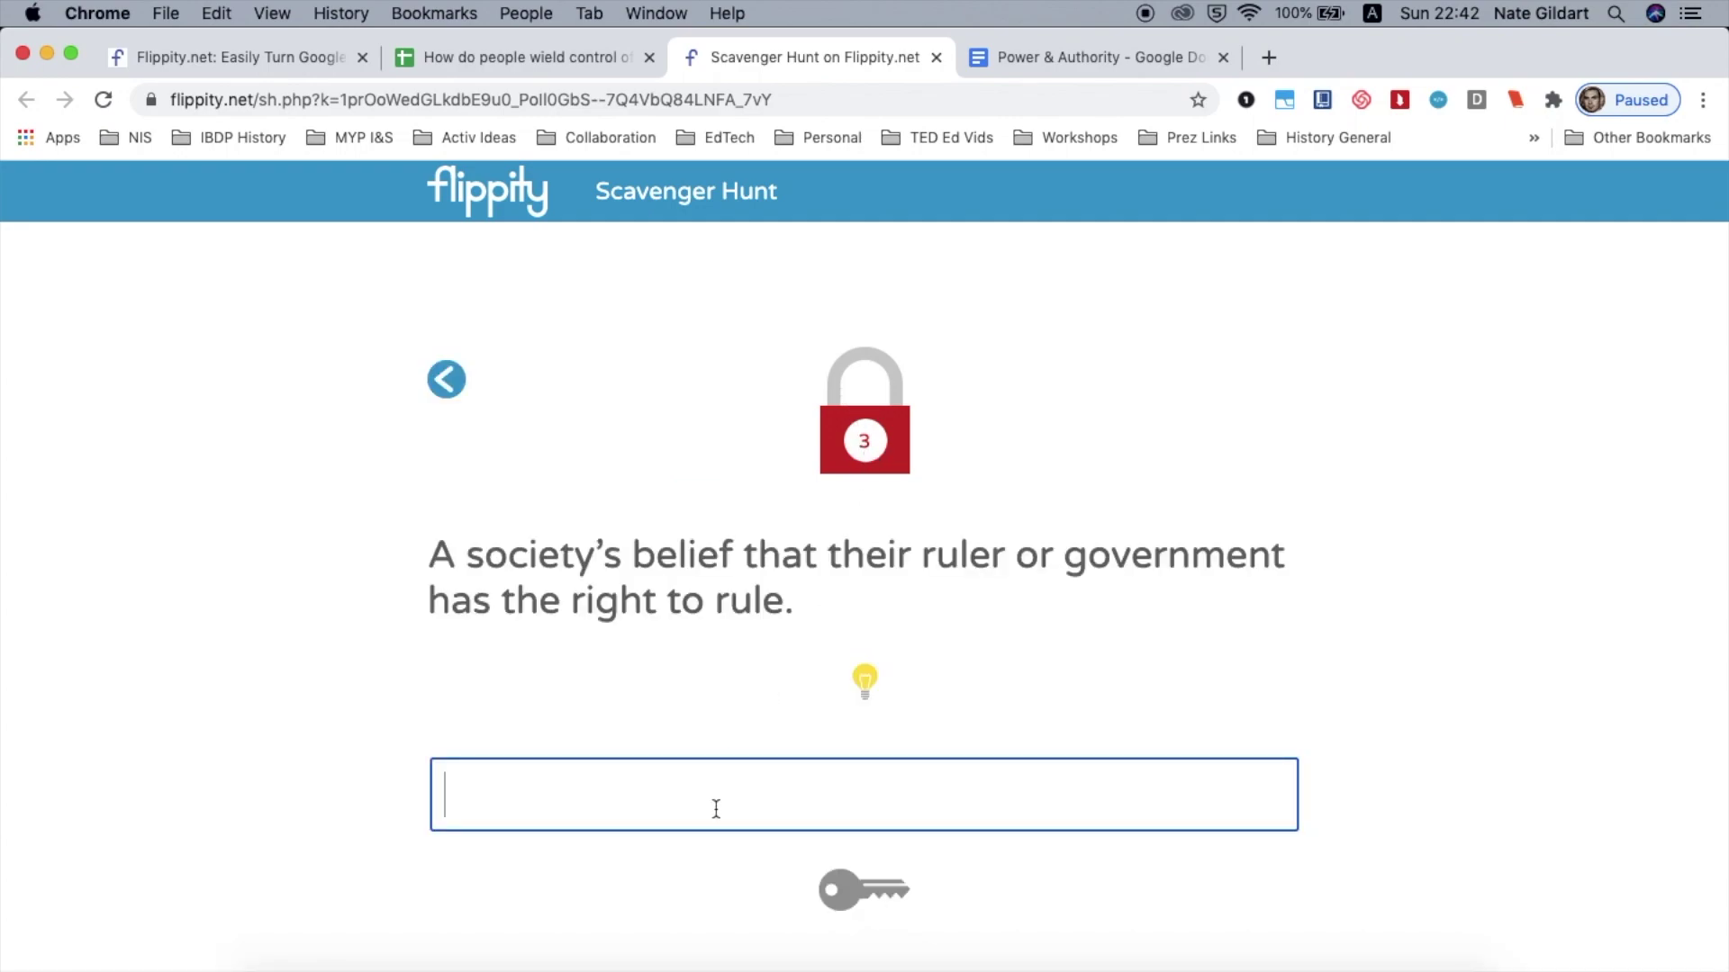
{"action": "type", "text": "legitimacy"}
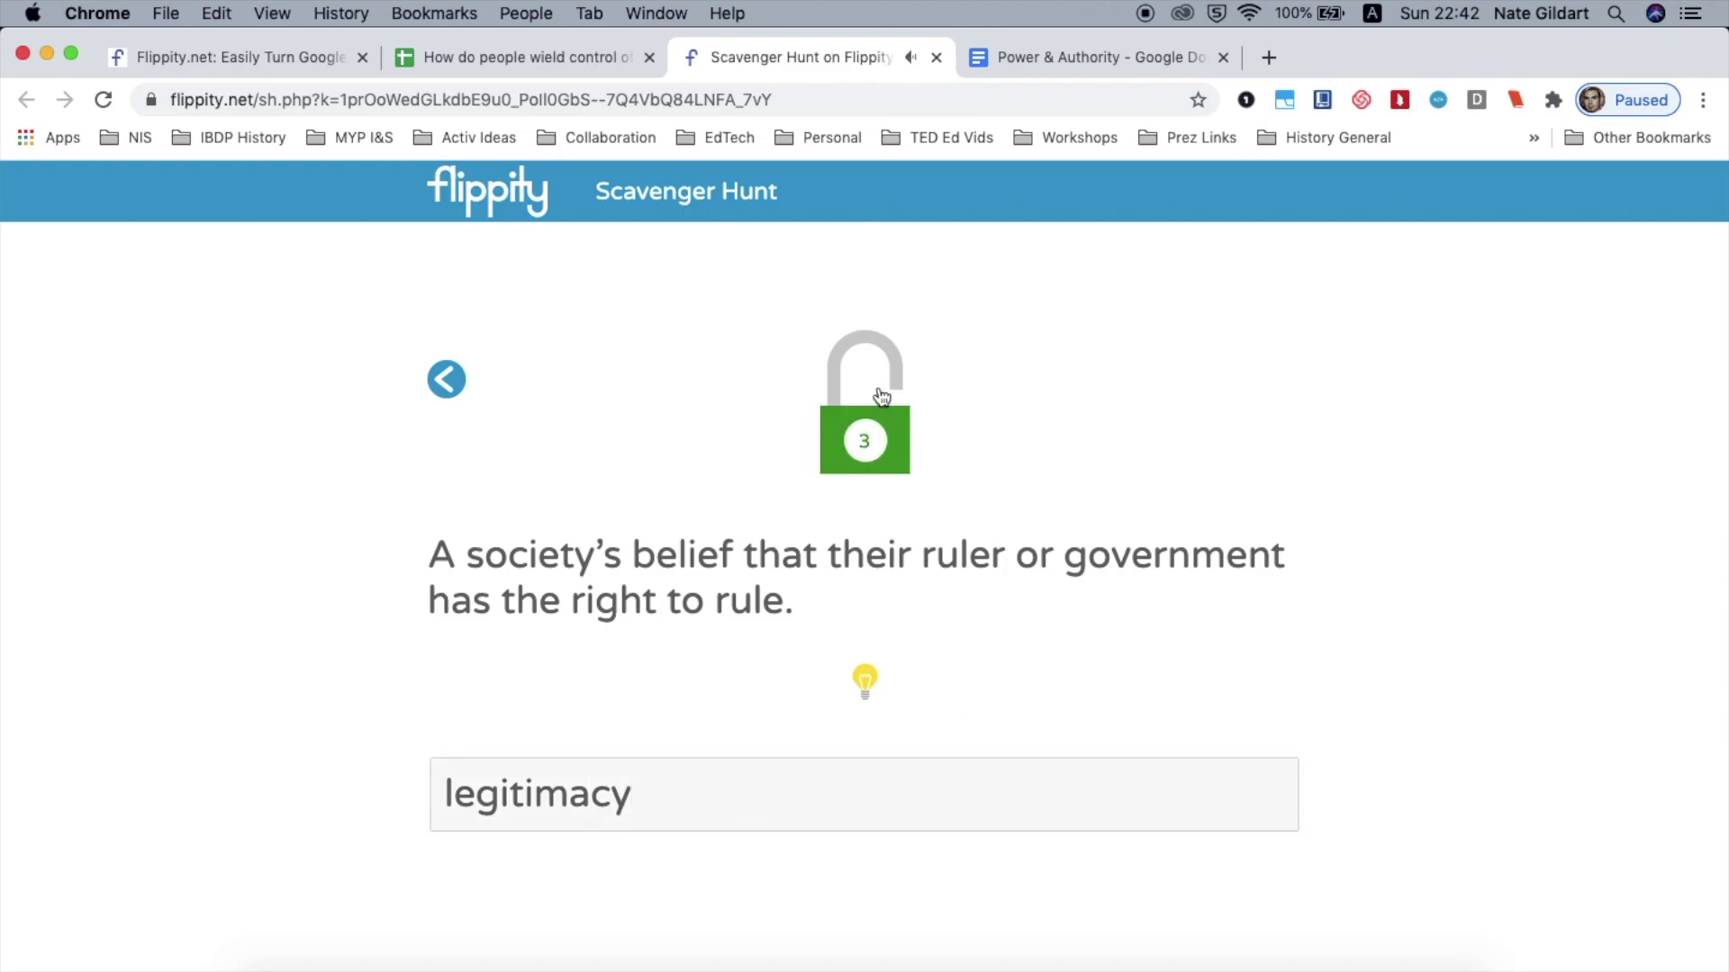
- Go back to the locks and answer lock 6 with 'authority'
{"action": "left_click", "coordinate": [447, 379]}
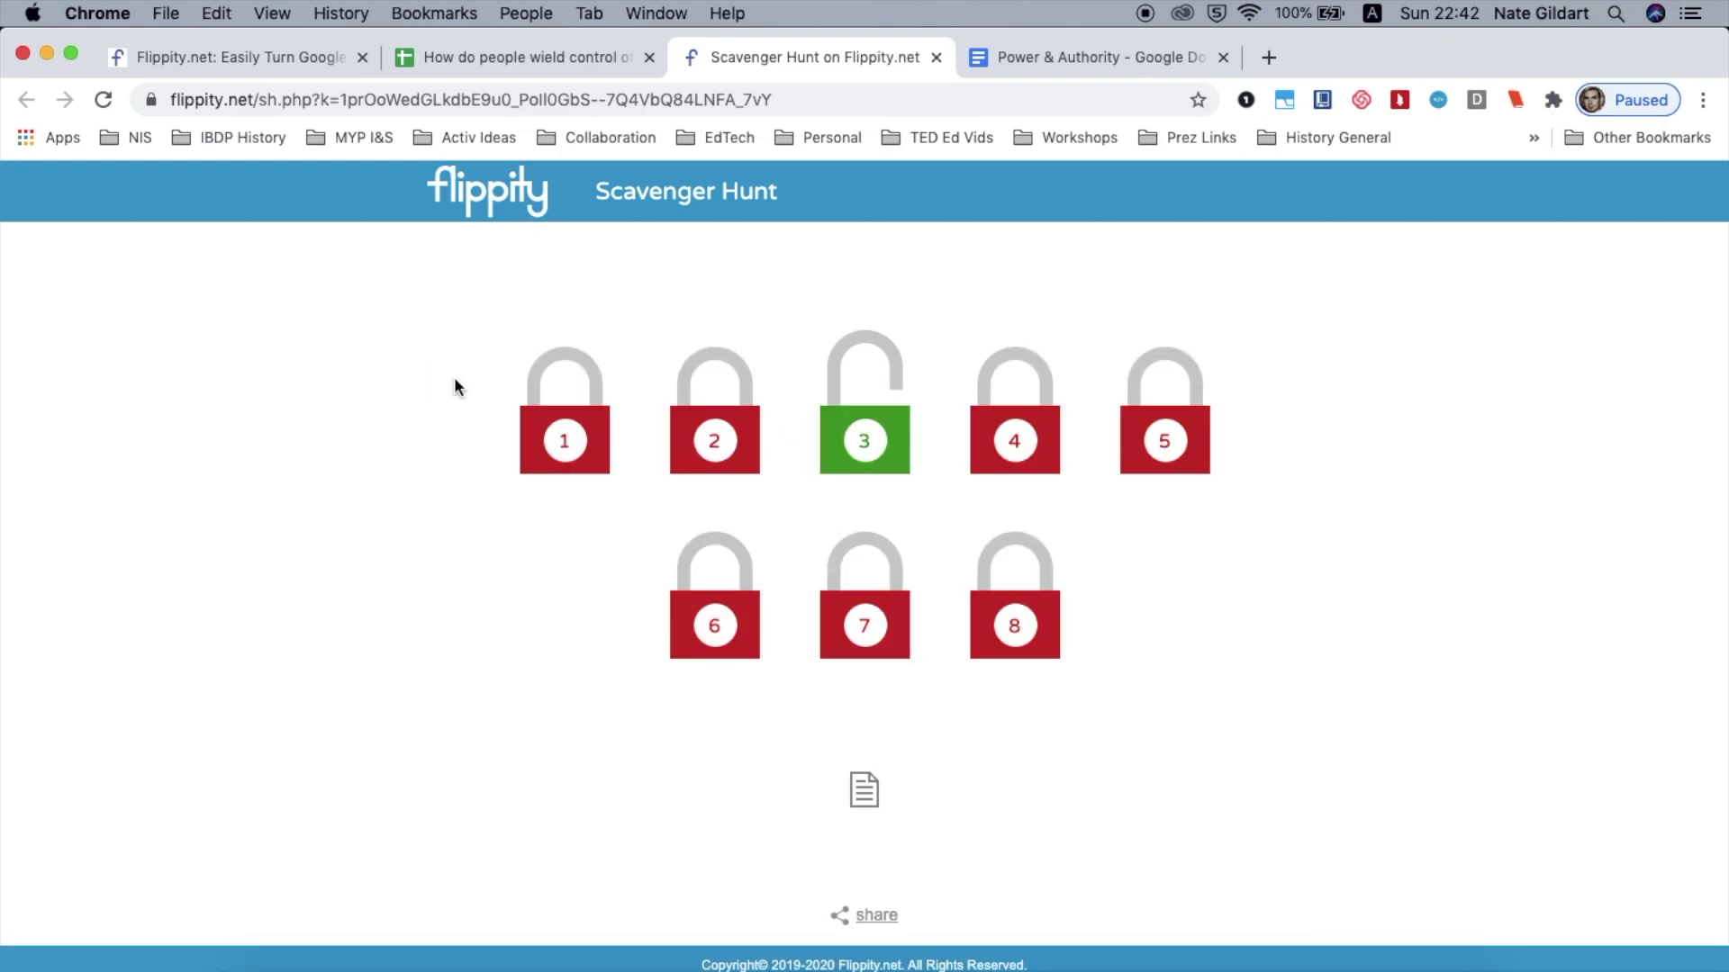
{"action": "left_click", "coordinate": [720, 621]}
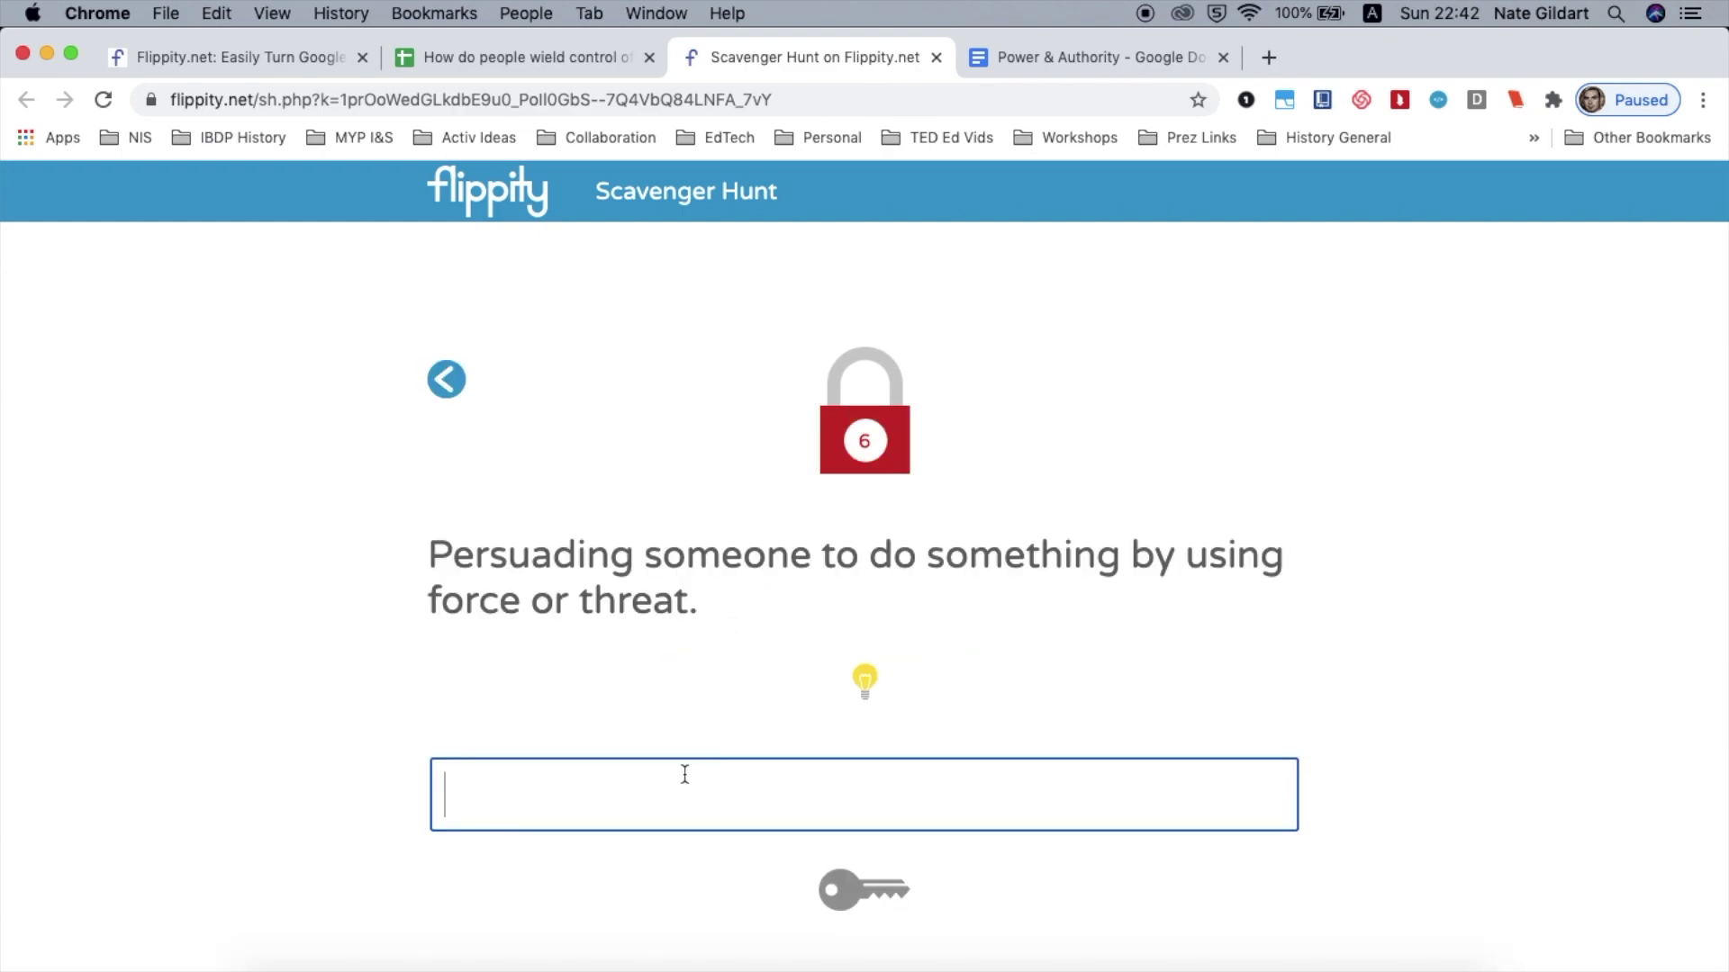
{"action": "type", "text": "auhtoryt"}
{"action": "key", "text": "BackSpace"}
{"action": "key", "text": "BackSpace"}
{"action": "key", "text": "BackSpace"}
{"action": "key", "text": "BackSpace"}
{"action": "key", "text": "BackSpace"}
{"action": "key", "text": "BackSpace"}
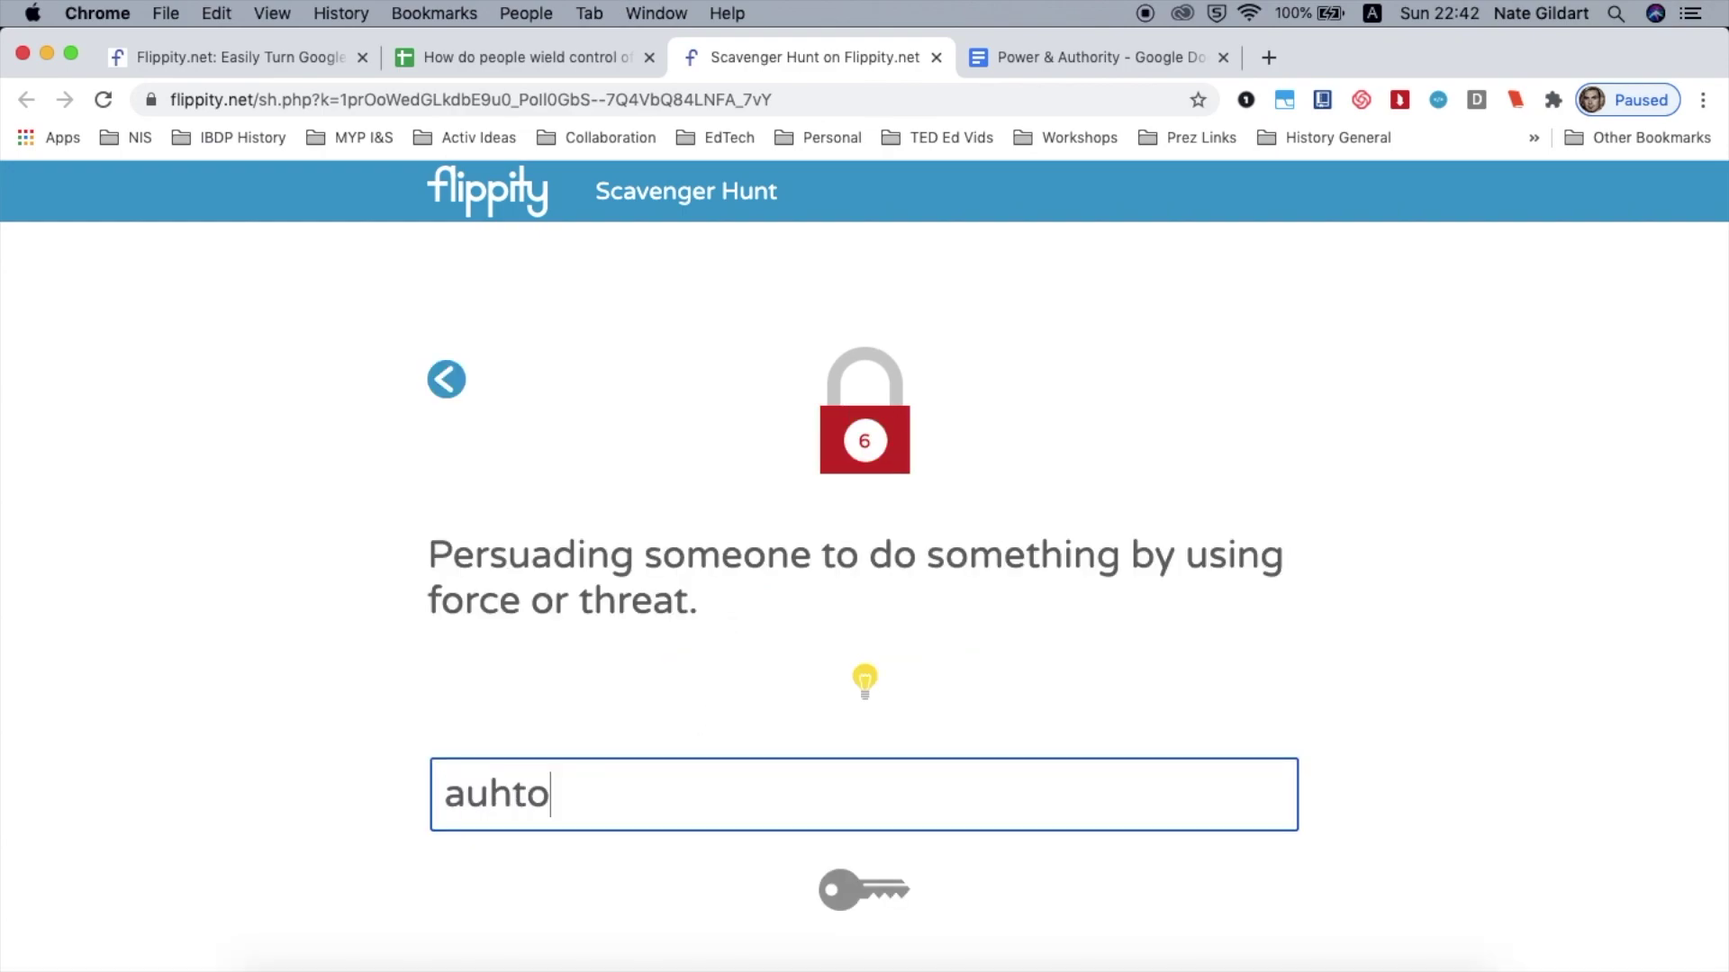
{"action": "type", "text": "thority"}
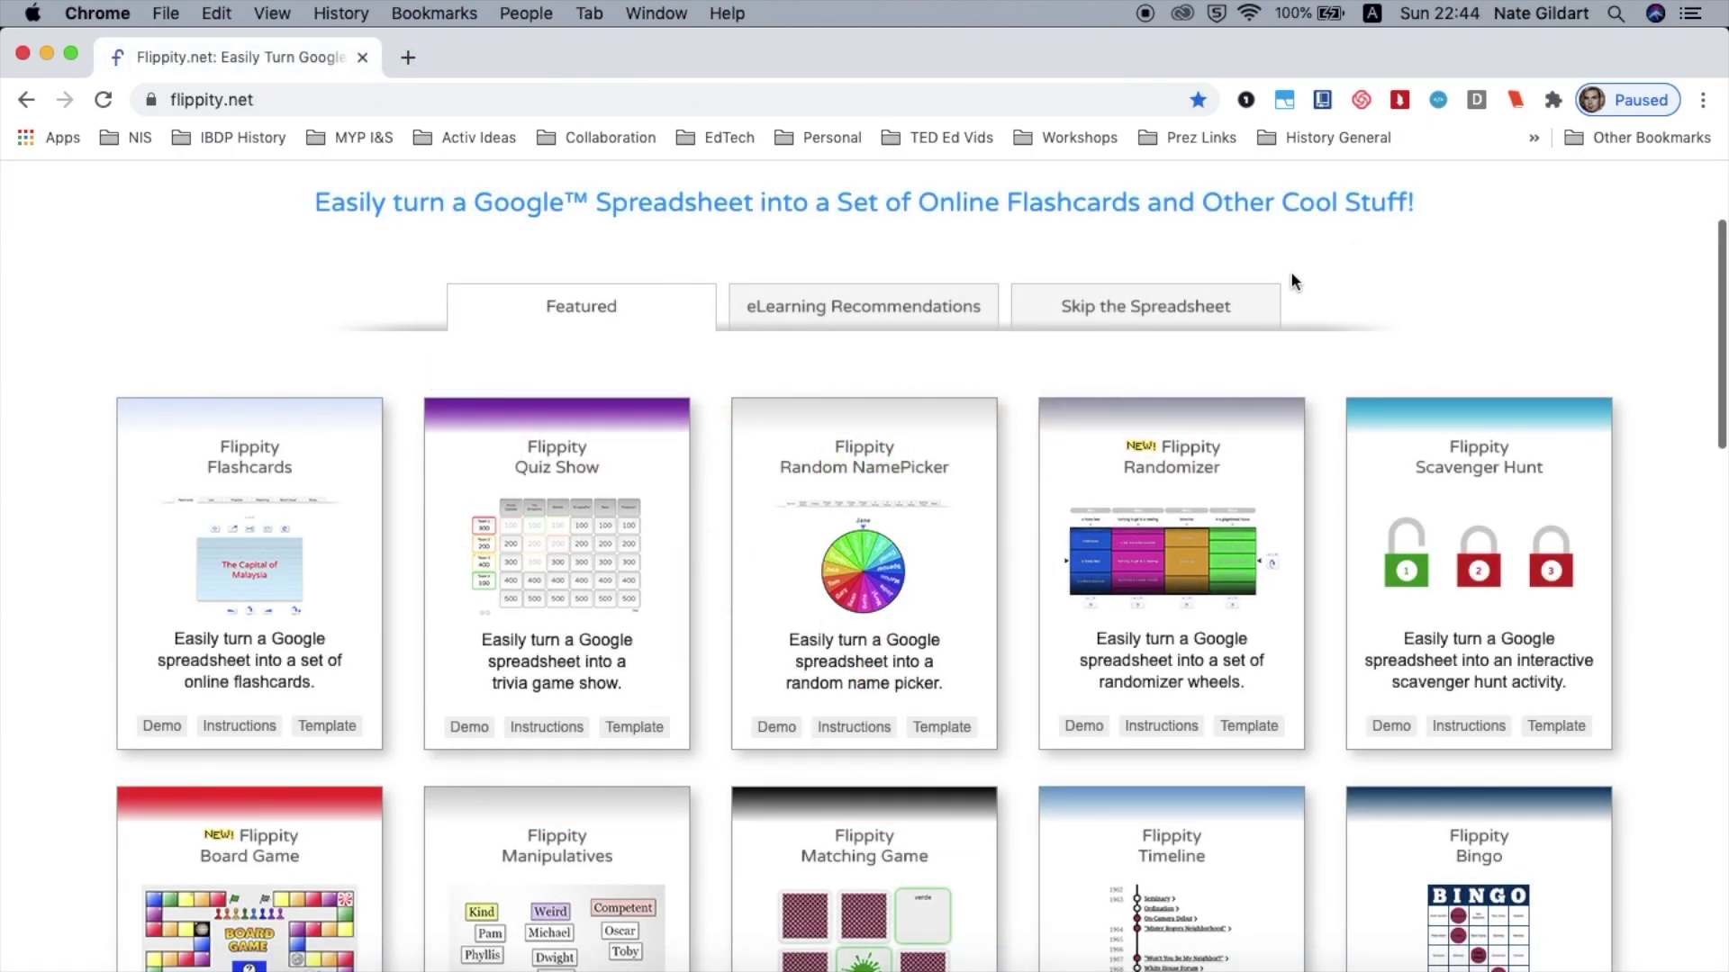
- Browse the Skip the Spreadsheet, eLearning Recommendations and Featured activity sections
{"action": "left_click", "coordinate": [1161, 313]}
{"action": "left_click", "coordinate": [929, 317]}
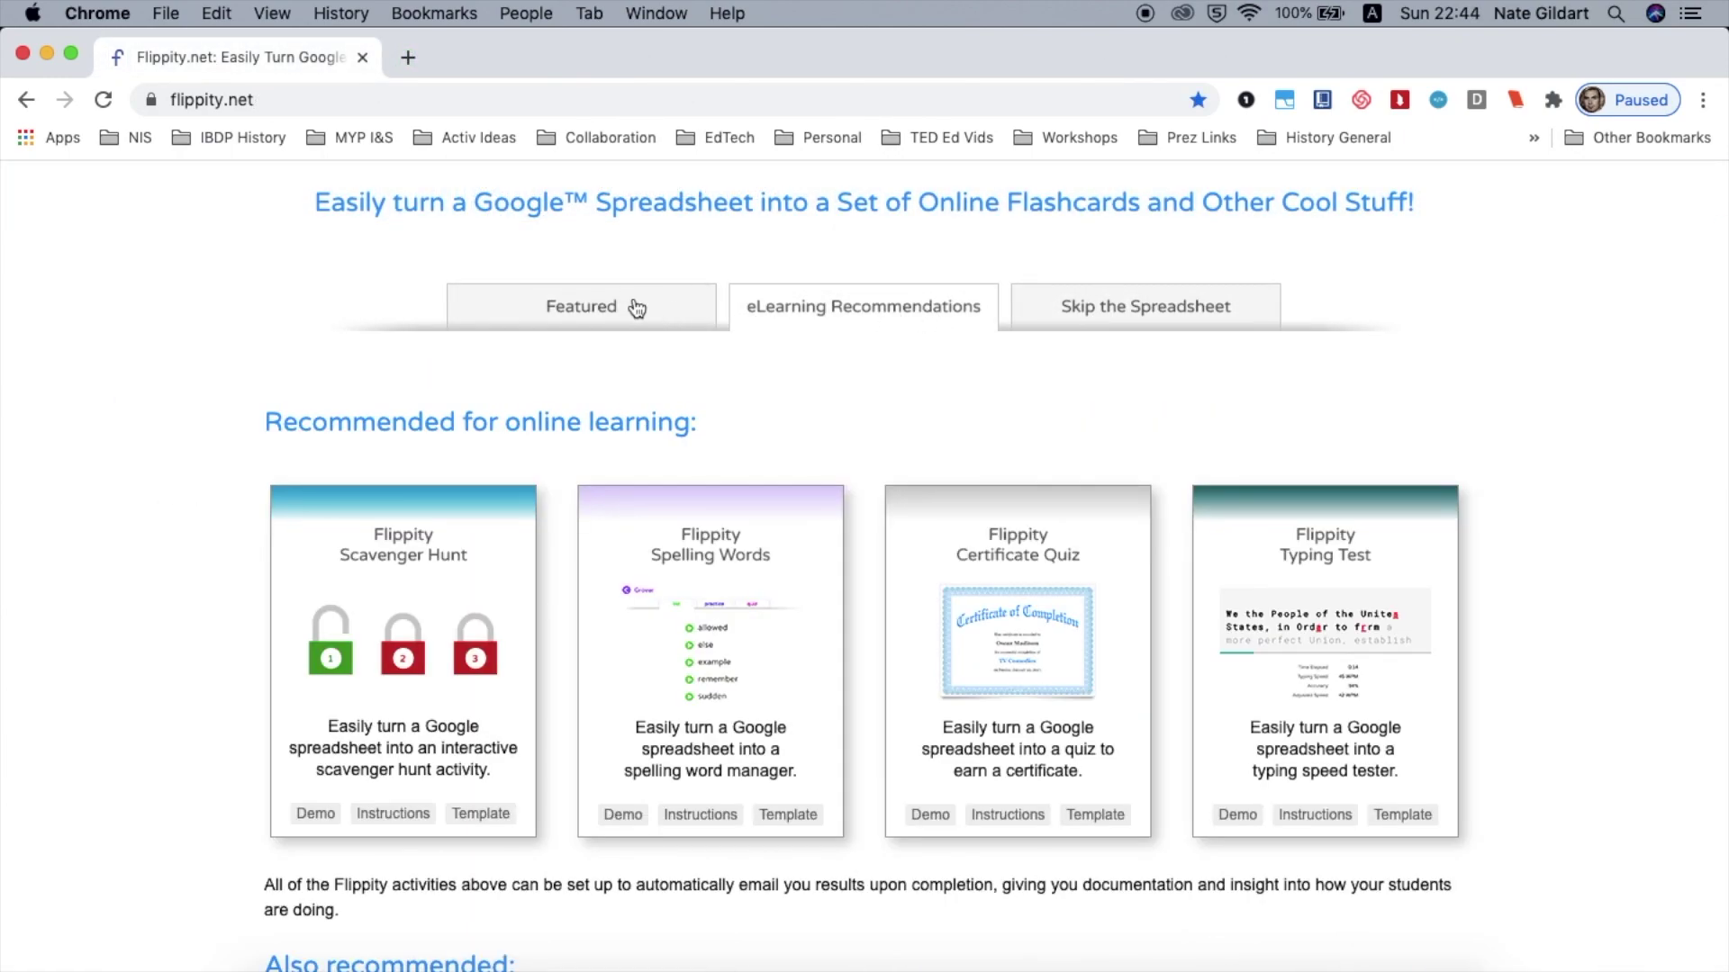
{"action": "left_click", "coordinate": [637, 306]}
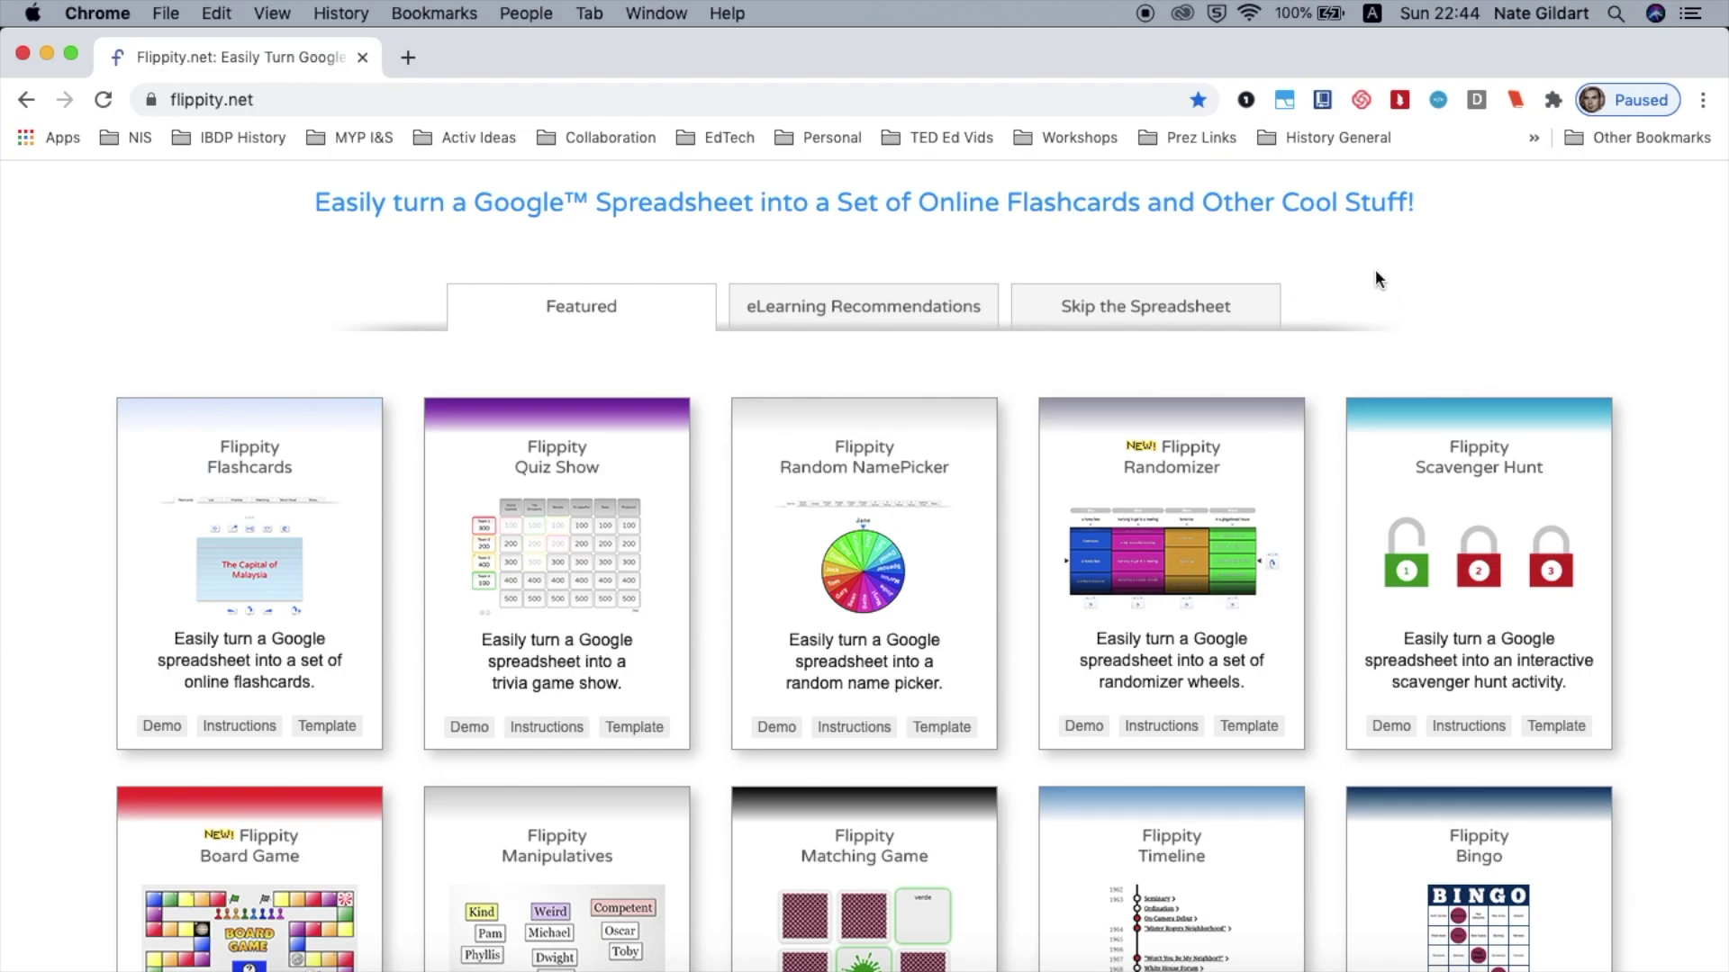
{"action": "scroll", "coordinate": [1375, 269], "scroll_direction": "down", "scroll_amount": 15}
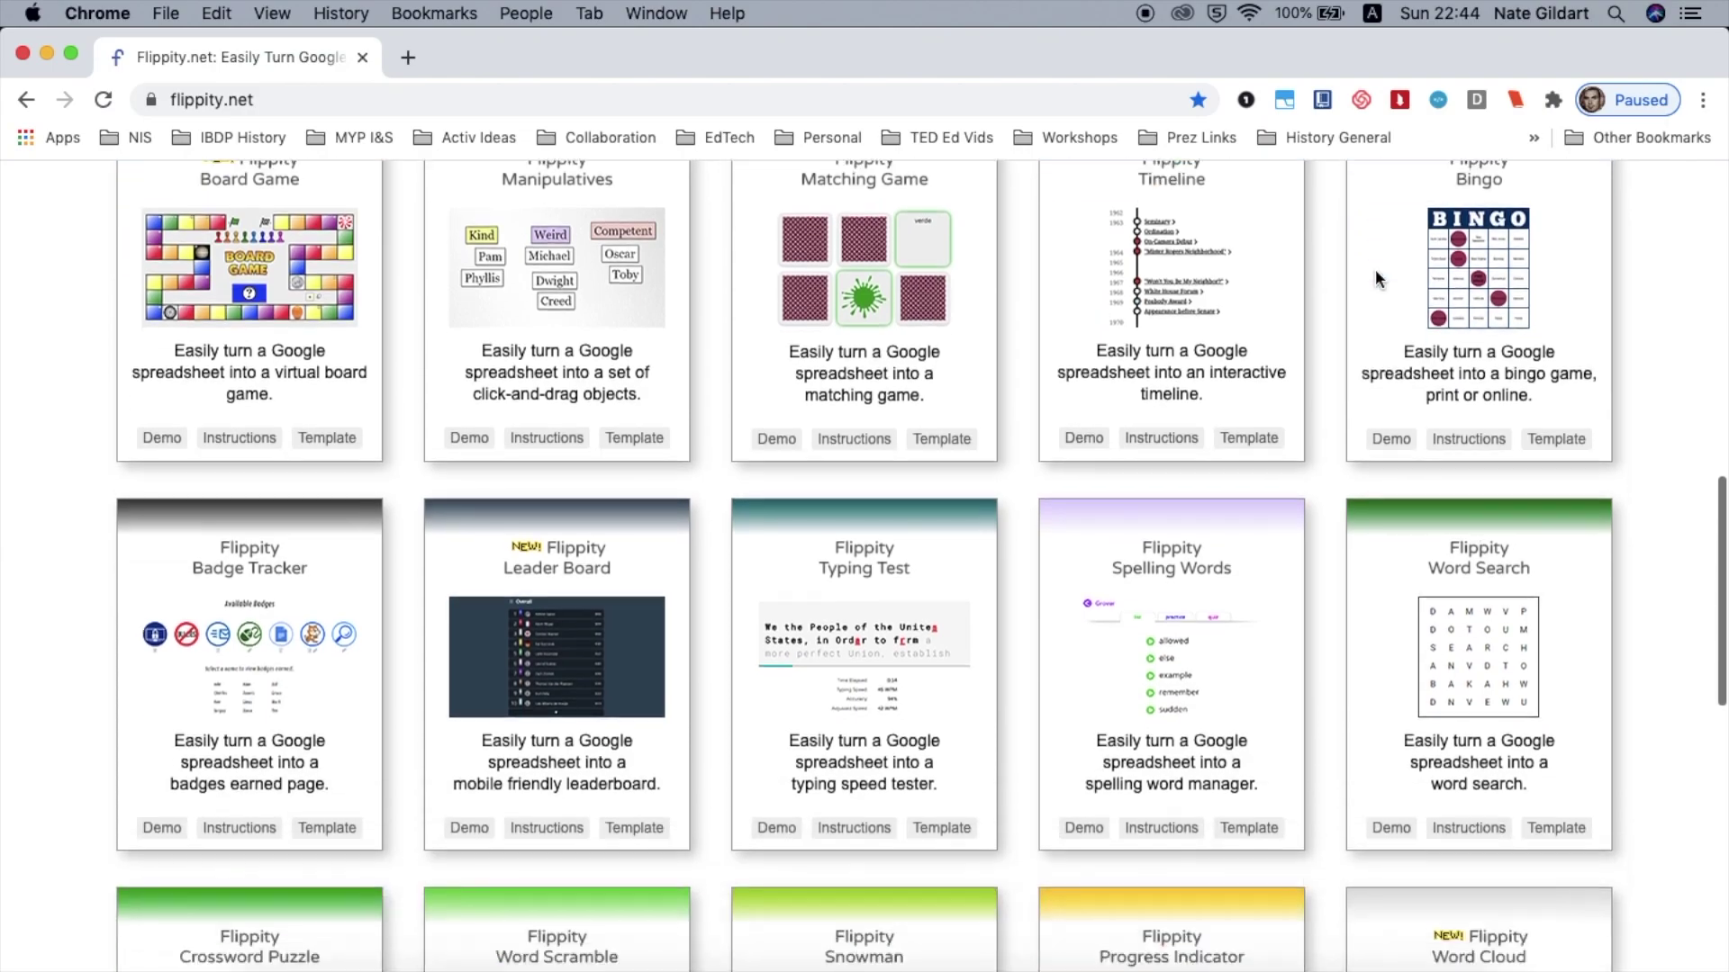
{"action": "scroll", "coordinate": [1375, 268], "scroll_direction": "down", "scroll_amount": 5}
{"action": "scroll", "coordinate": [1374, 268], "scroll_direction": "up", "scroll_amount": 20}
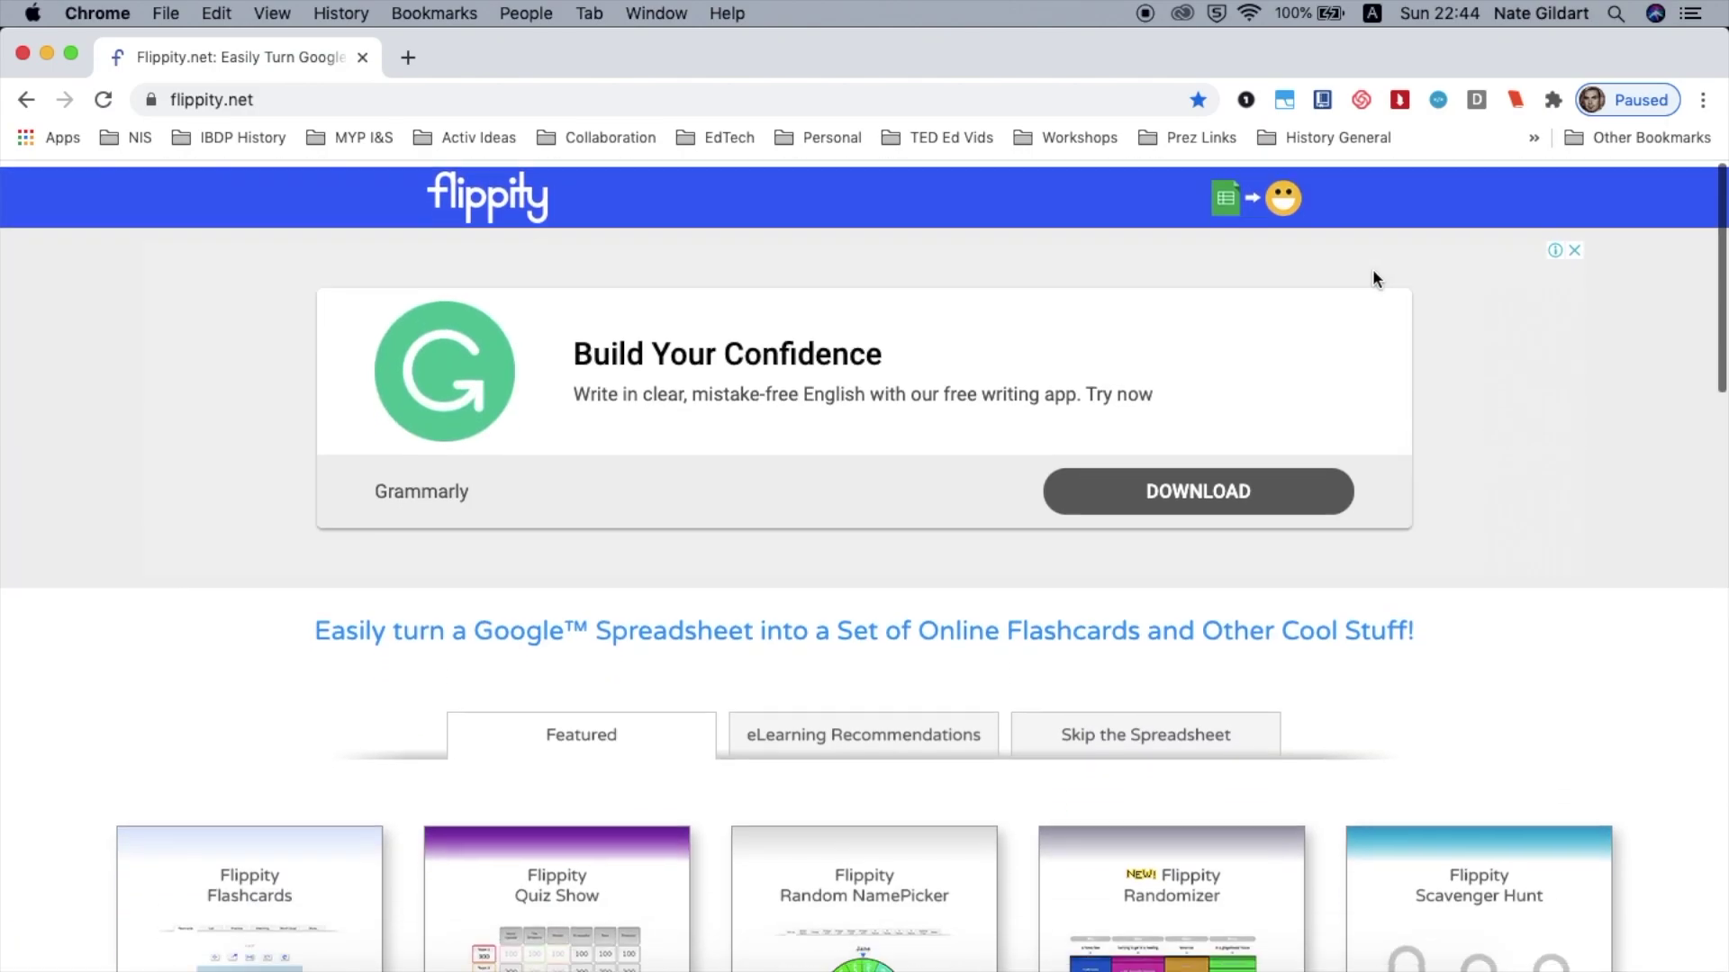
{"action": "scroll", "coordinate": [960, 677], "scroll_direction": "down", "scroll_amount": 4}
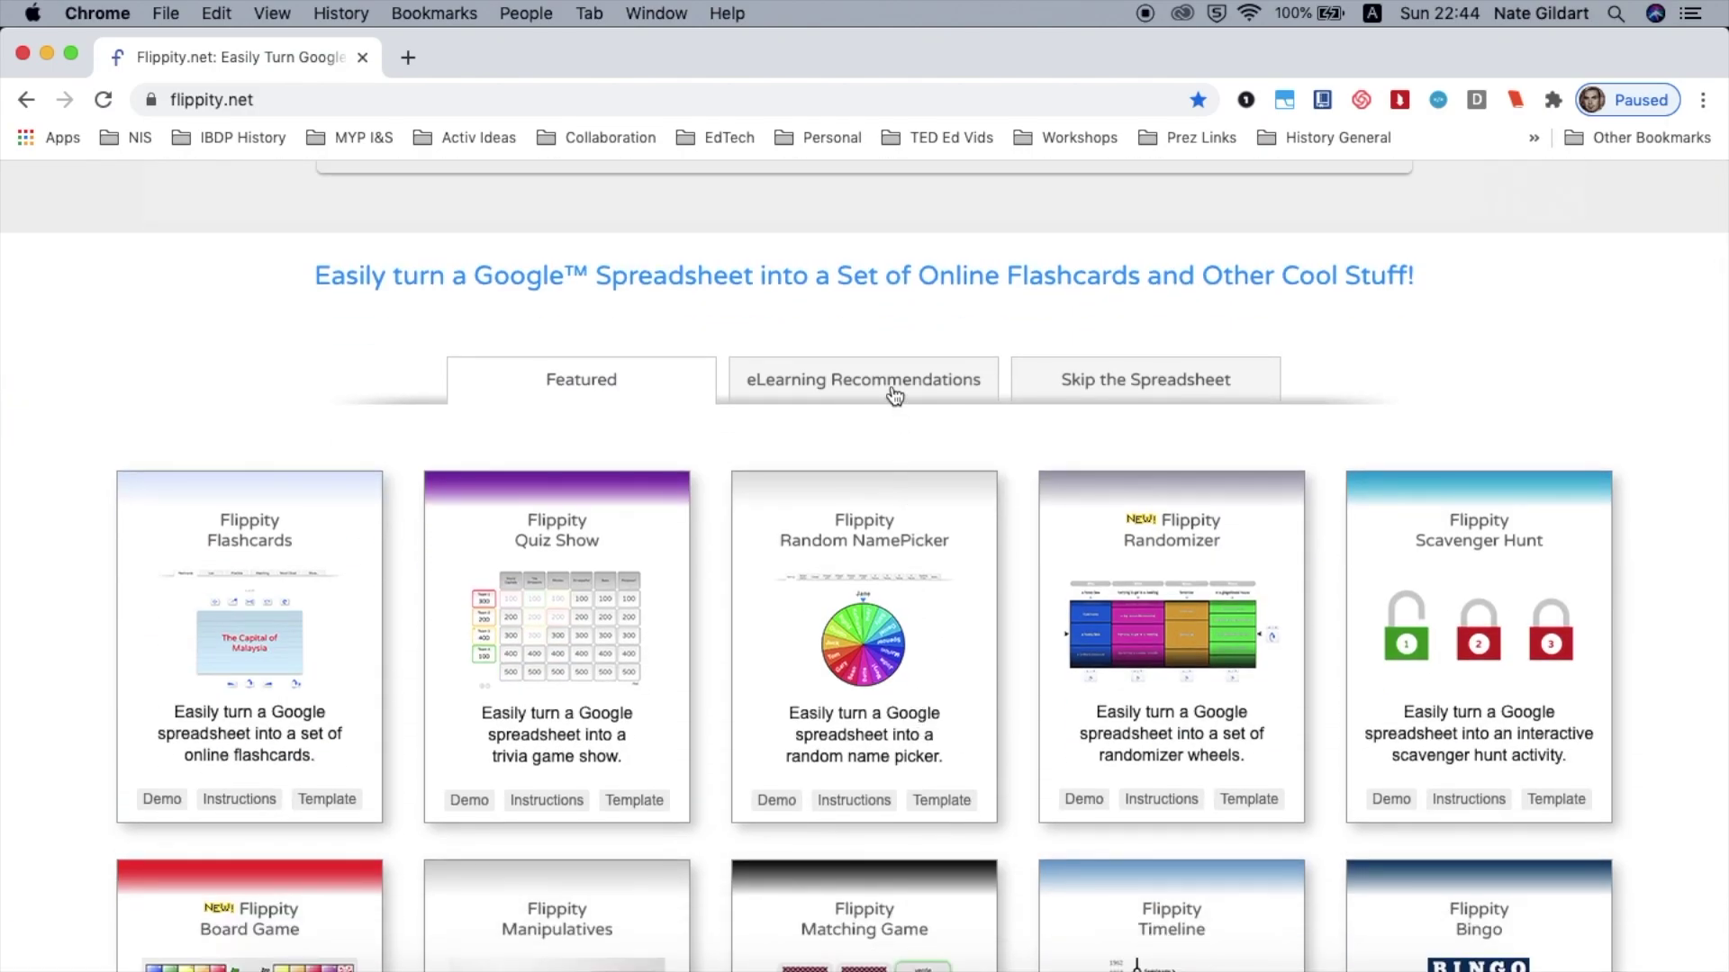
- Show the eLearning Recommendations list and scroll through its activity ratings
{"action": "left_click", "coordinate": [894, 395]}
{"action": "scroll", "coordinate": [1537, 553], "scroll_direction": "down", "scroll_amount": 3}
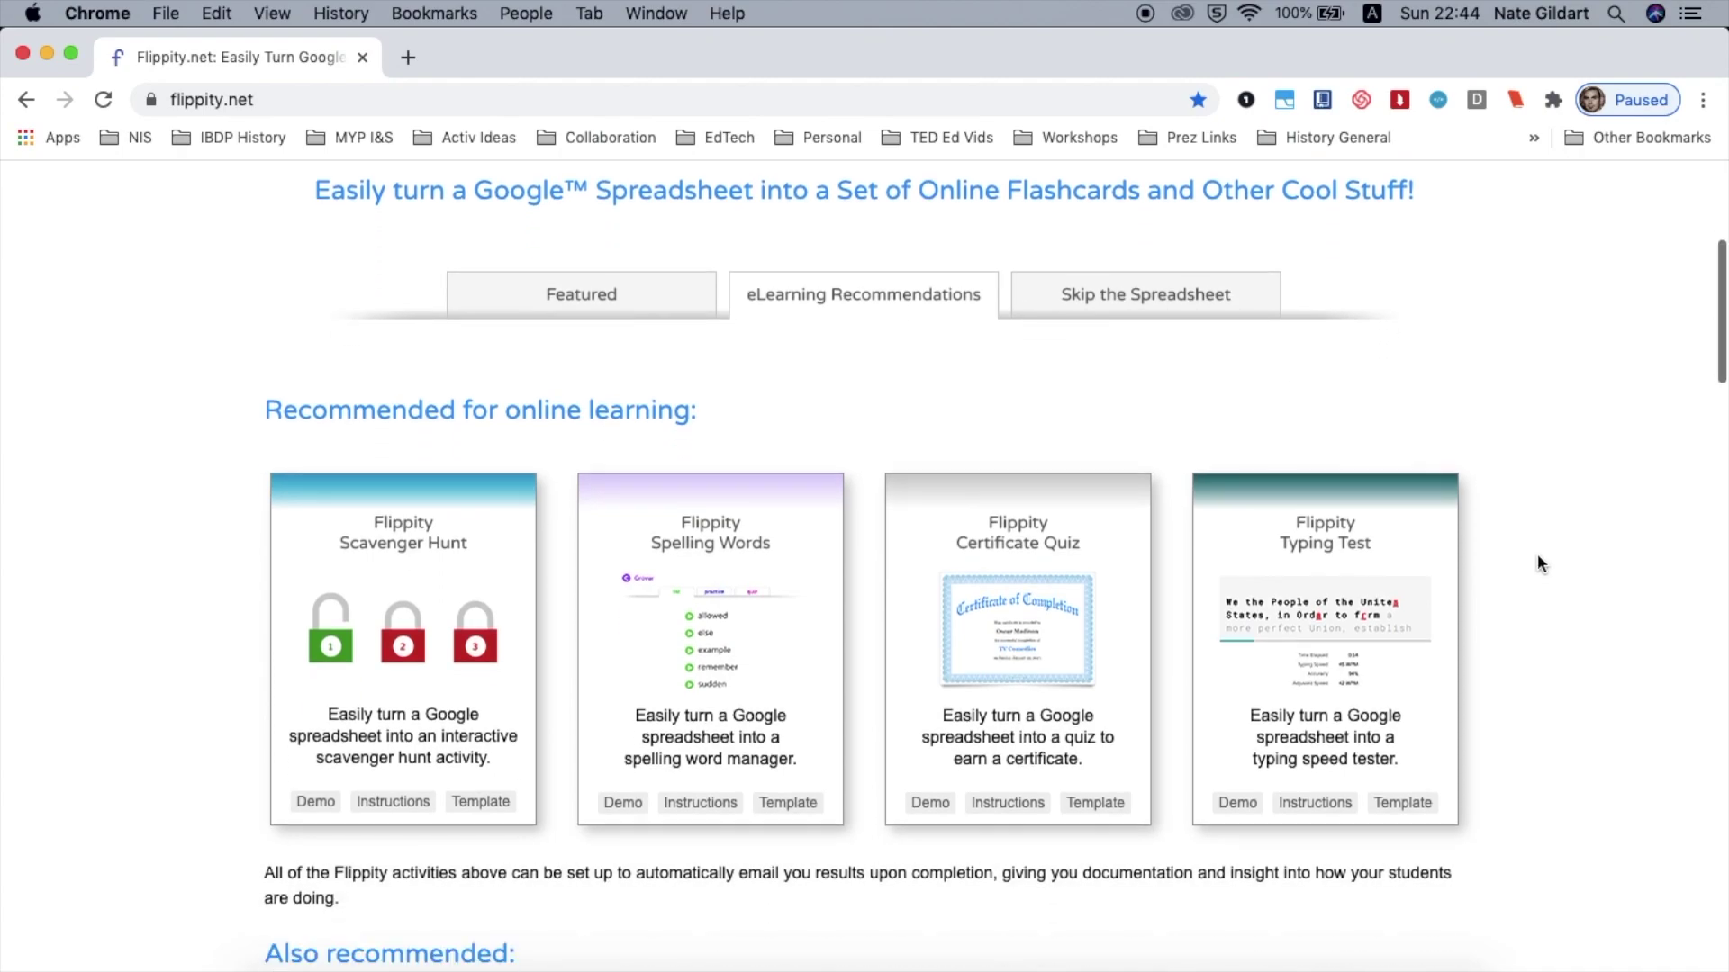
{"action": "scroll", "coordinate": [1537, 553], "scroll_direction": "down", "scroll_amount": 10}
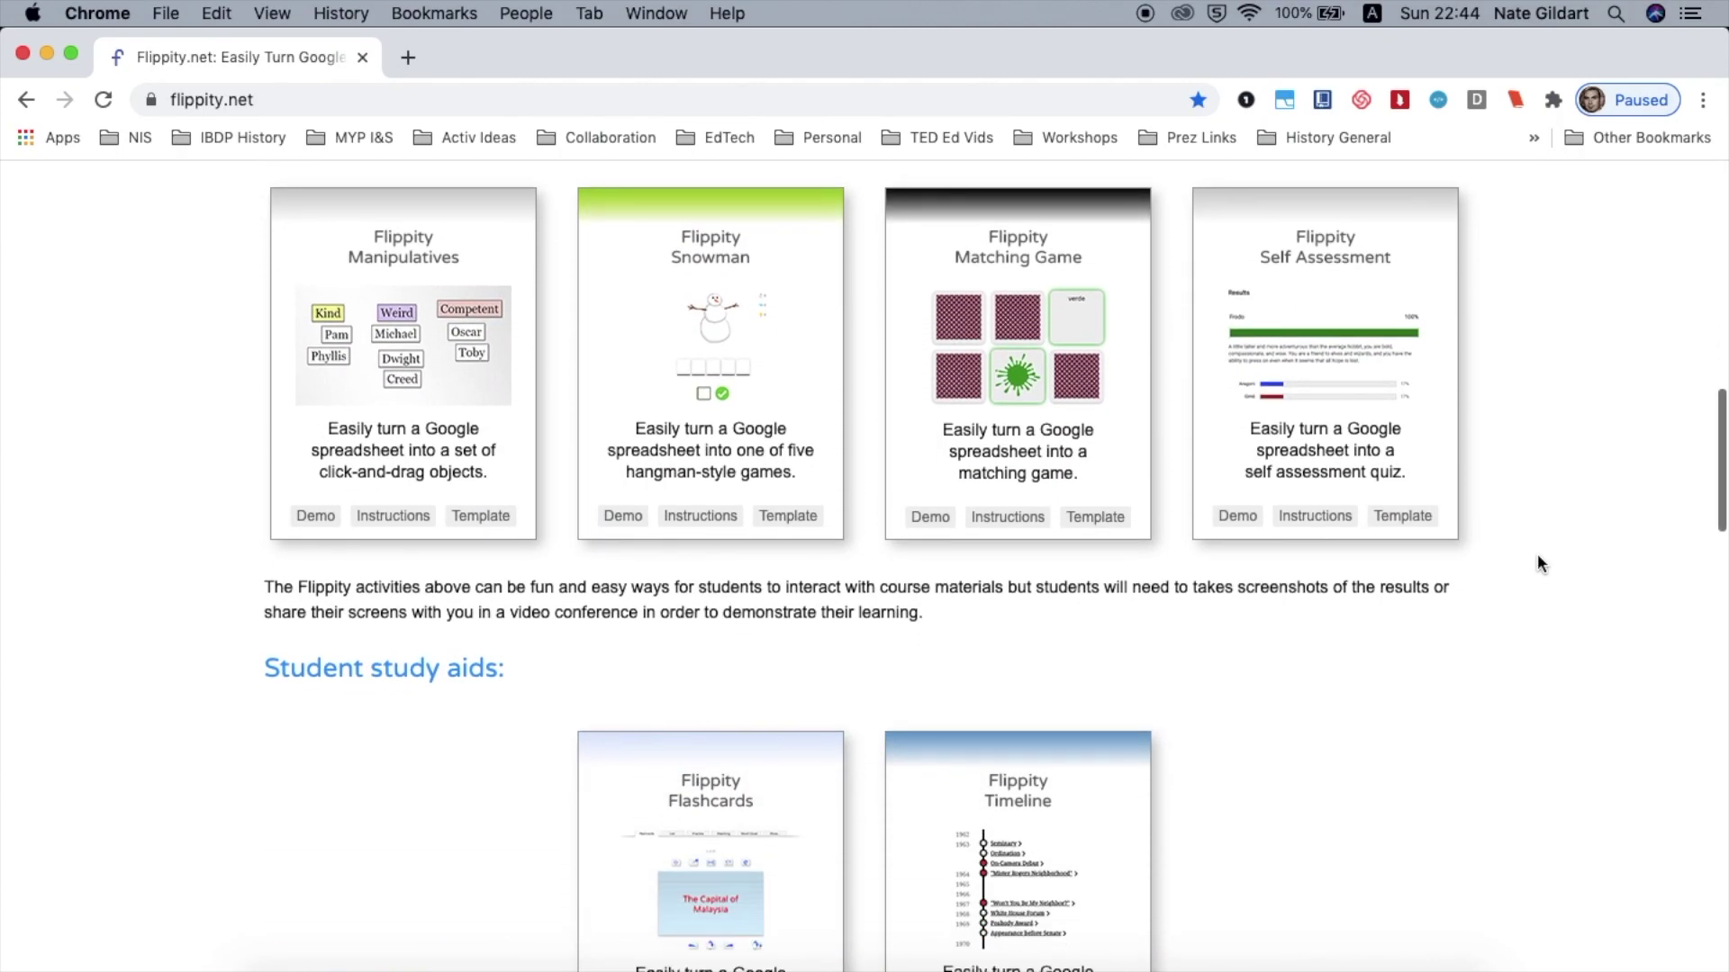
{"action": "scroll", "coordinate": [1538, 558], "scroll_direction": "down", "scroll_amount": 18}
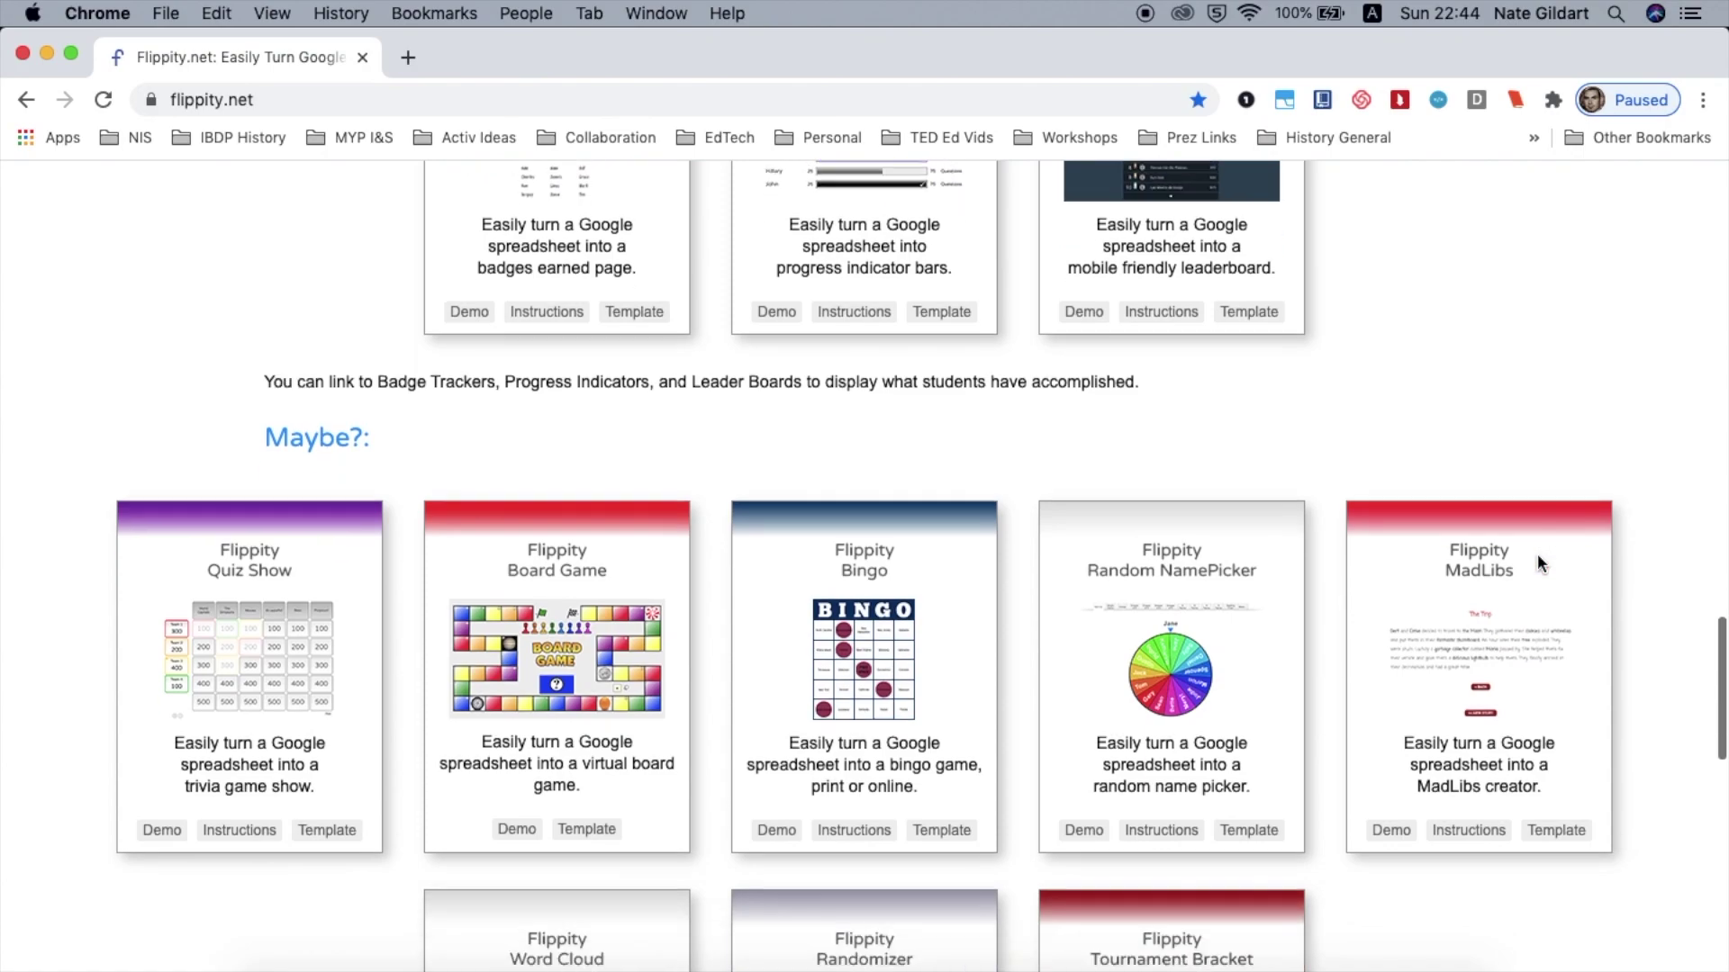
{"action": "scroll", "coordinate": [1537, 559], "scroll_direction": "down", "scroll_amount": 8}
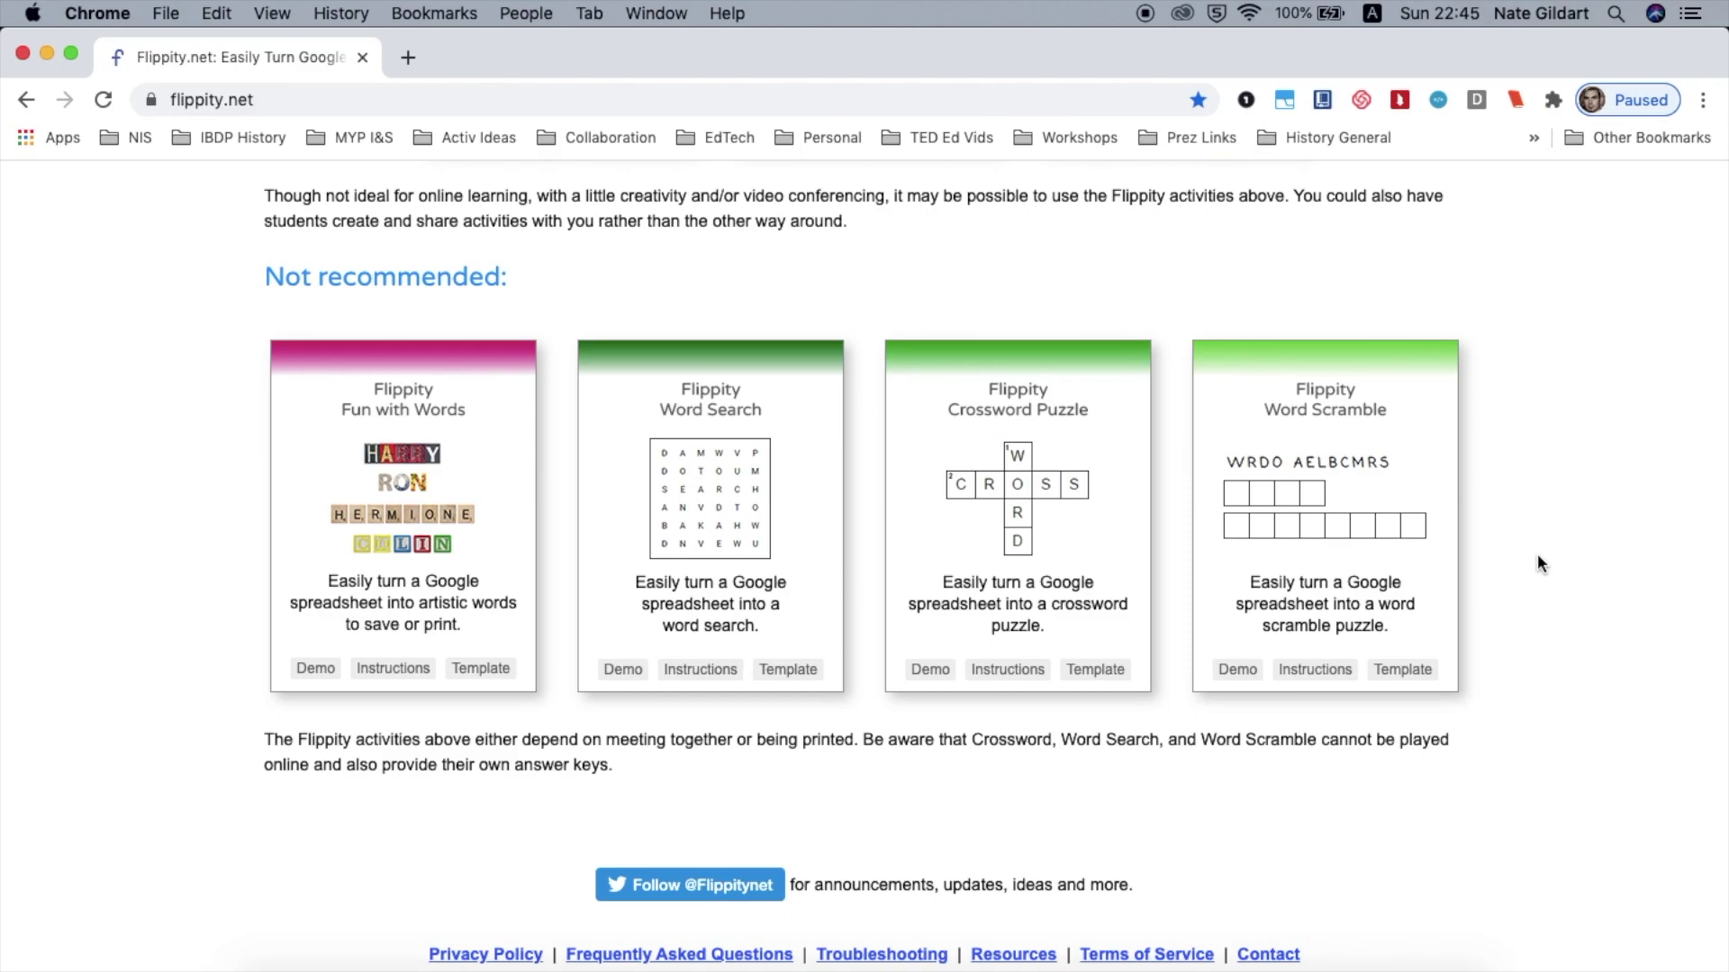
{"action": "scroll", "coordinate": [1538, 563], "scroll_direction": "up", "scroll_amount": 20}
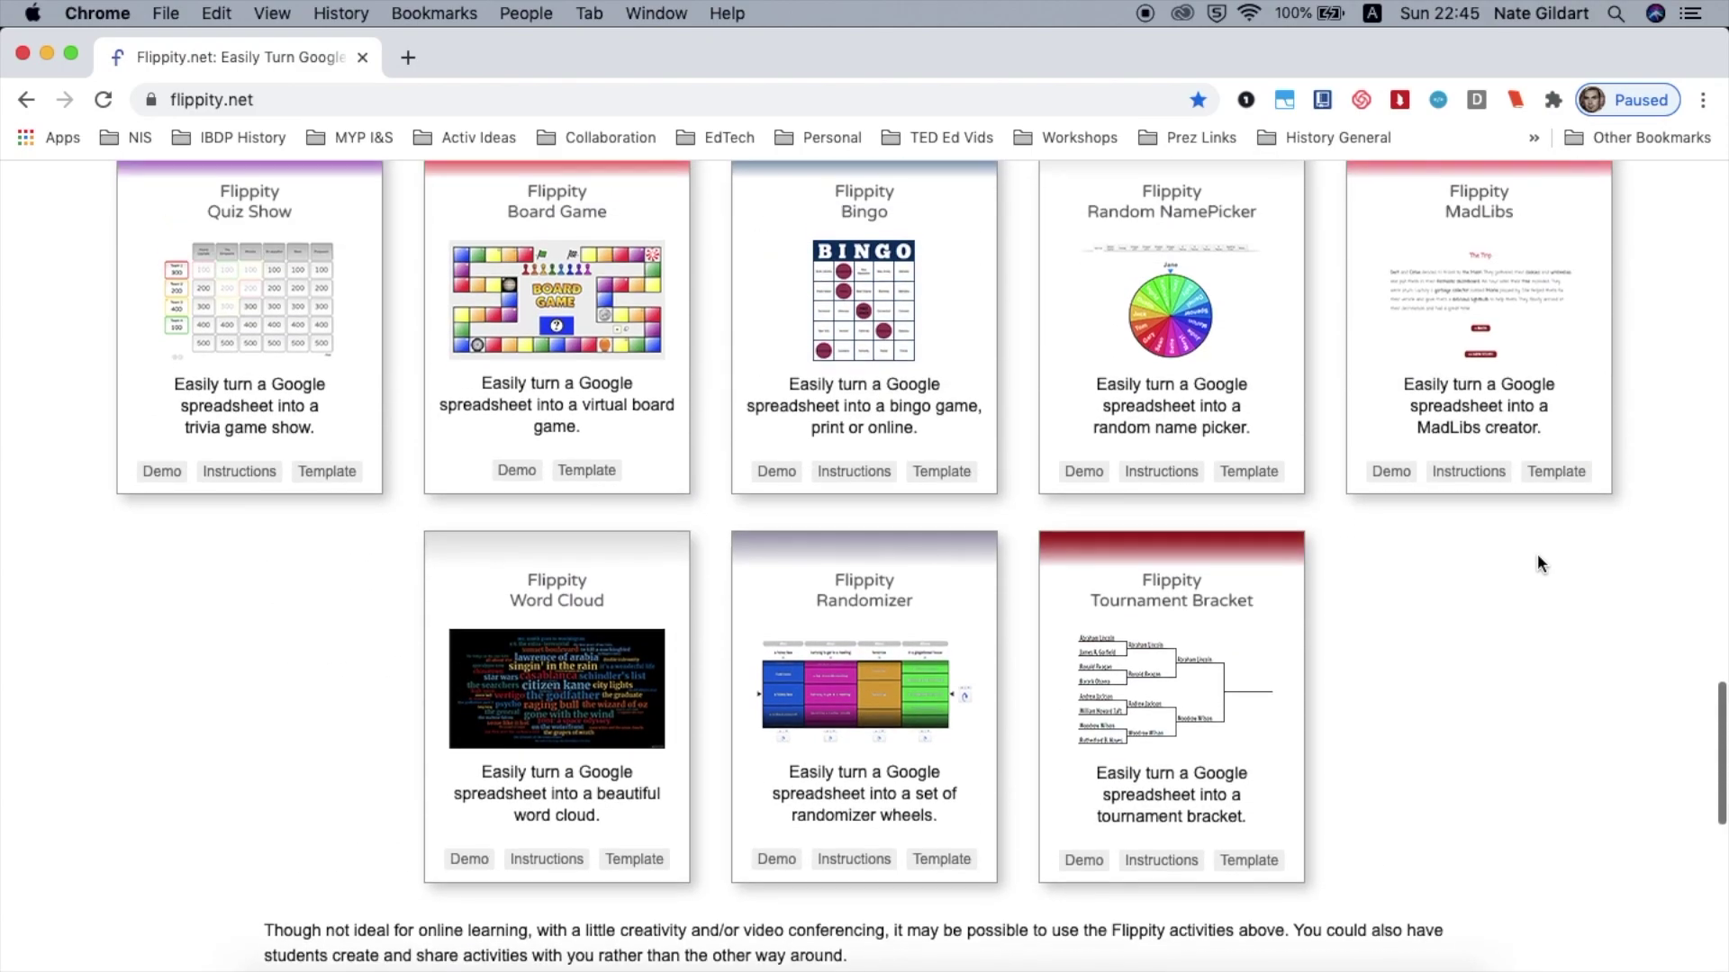